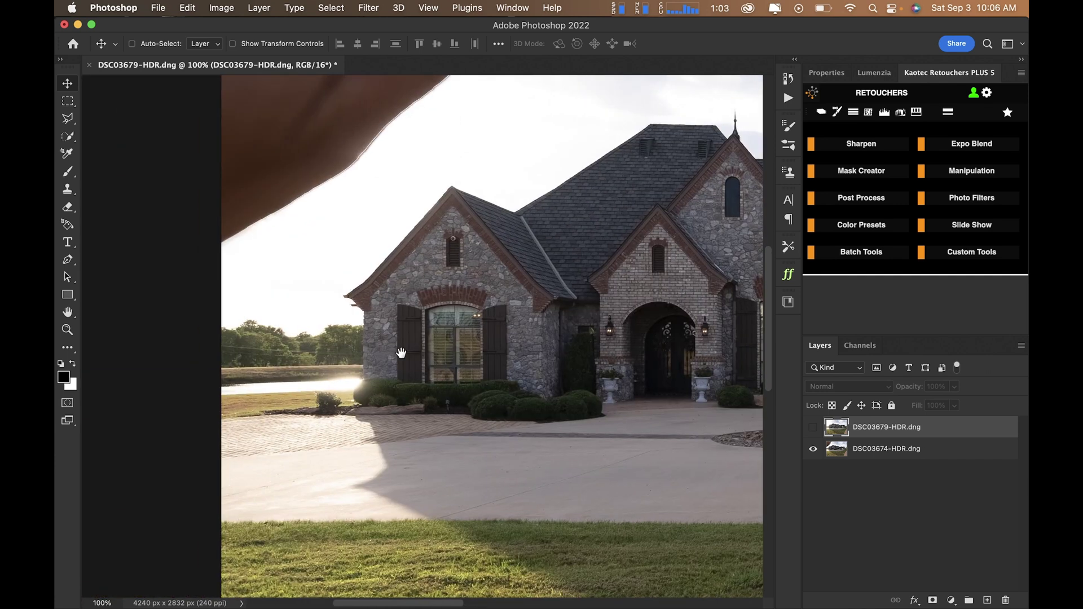
- Compare the two exposures by toggling the DSC03679-HDR.dng layer's visibility, leaving the layer shown
left_click(813, 429)
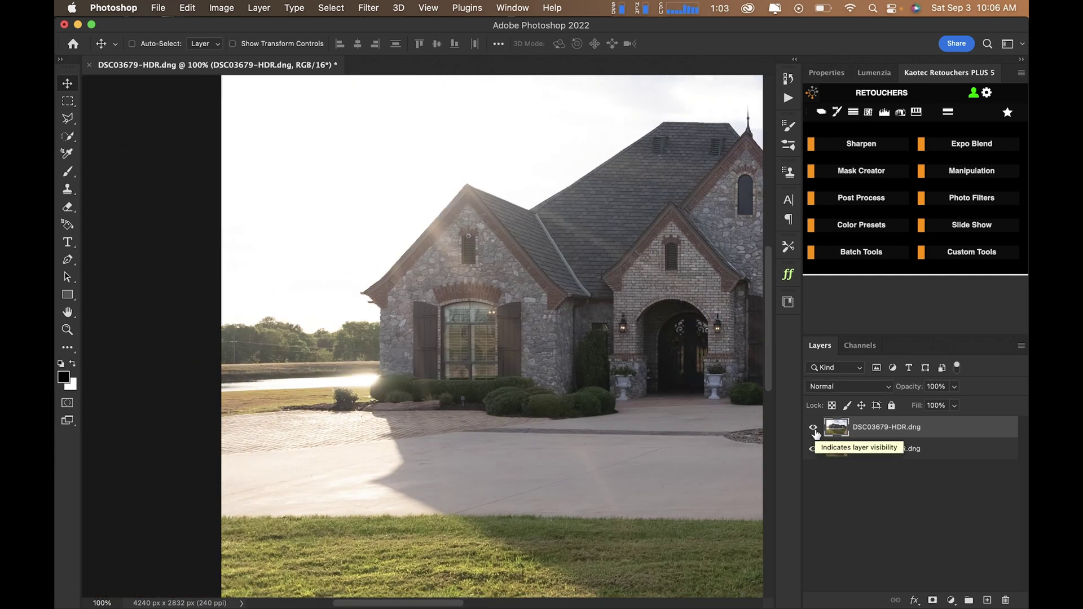
left_click(813, 428)
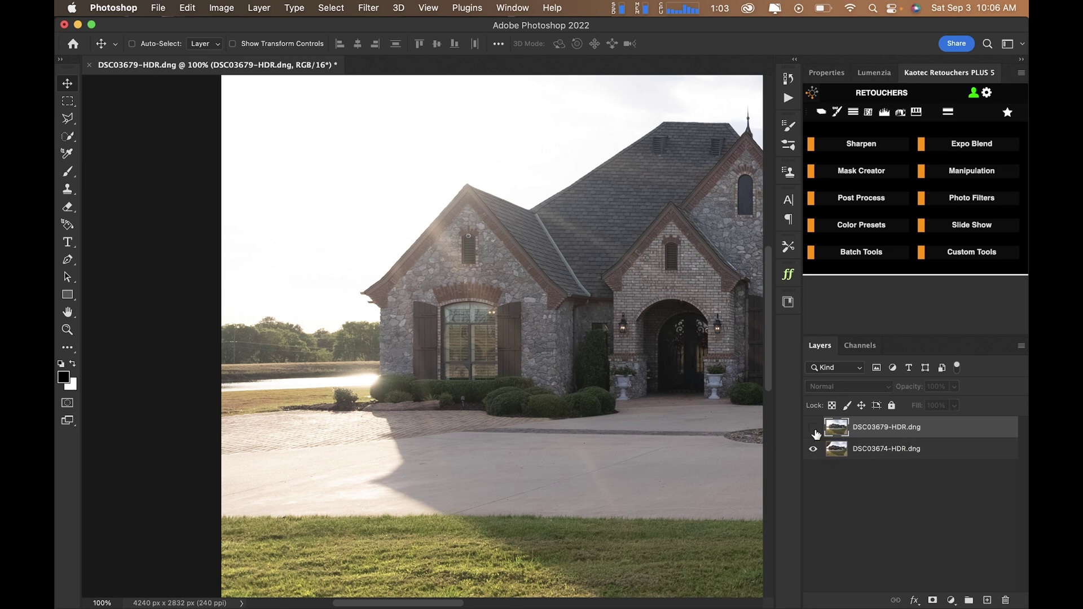
left_click(813, 428)
left_click(814, 429)
left_click(813, 429)
- Auto-align the DSC03679-HDR.dng and DSC03674-HDR.dng layers
key("super+0")
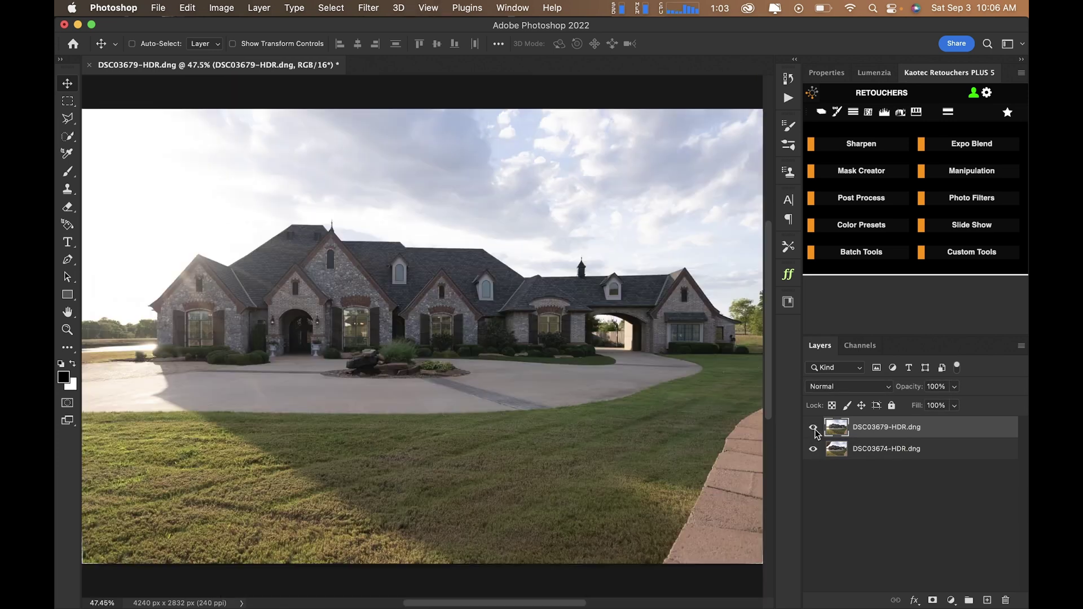
left_click(909, 457, "shift")
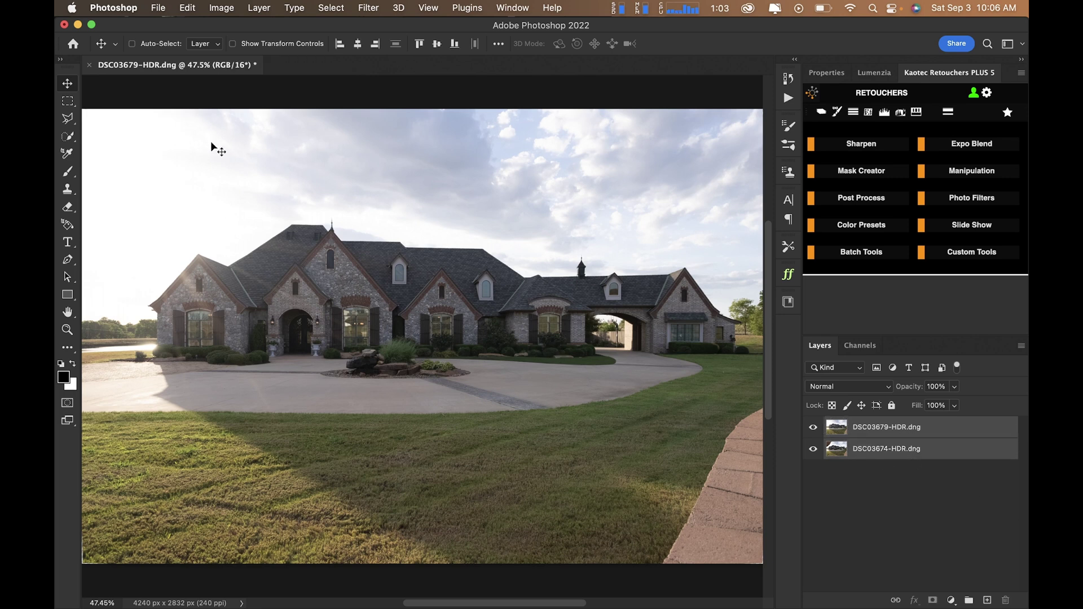
left_click(195, 9)
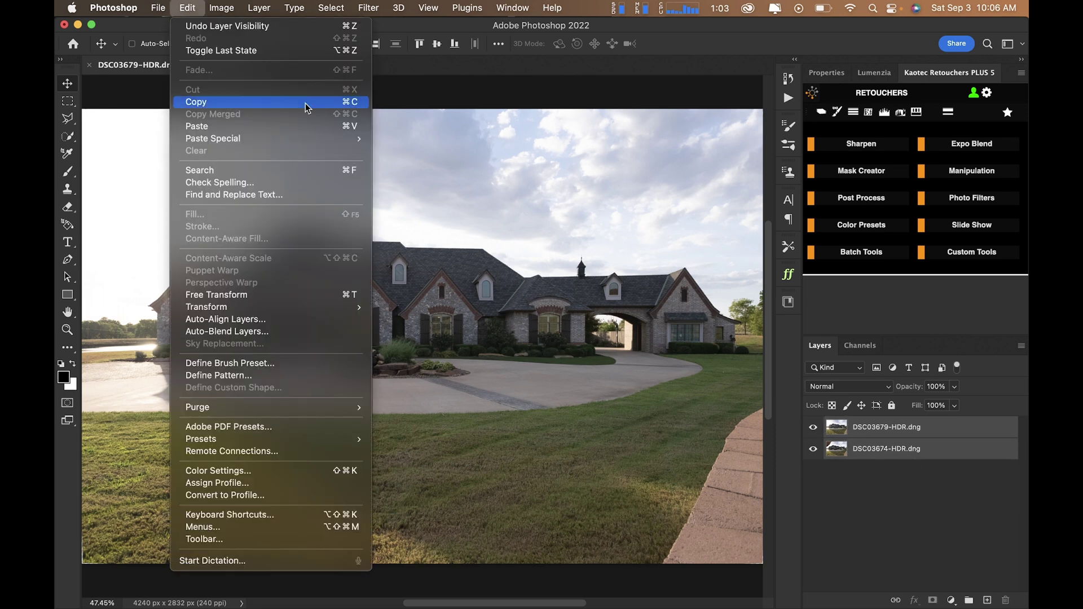
left_click(346, 322)
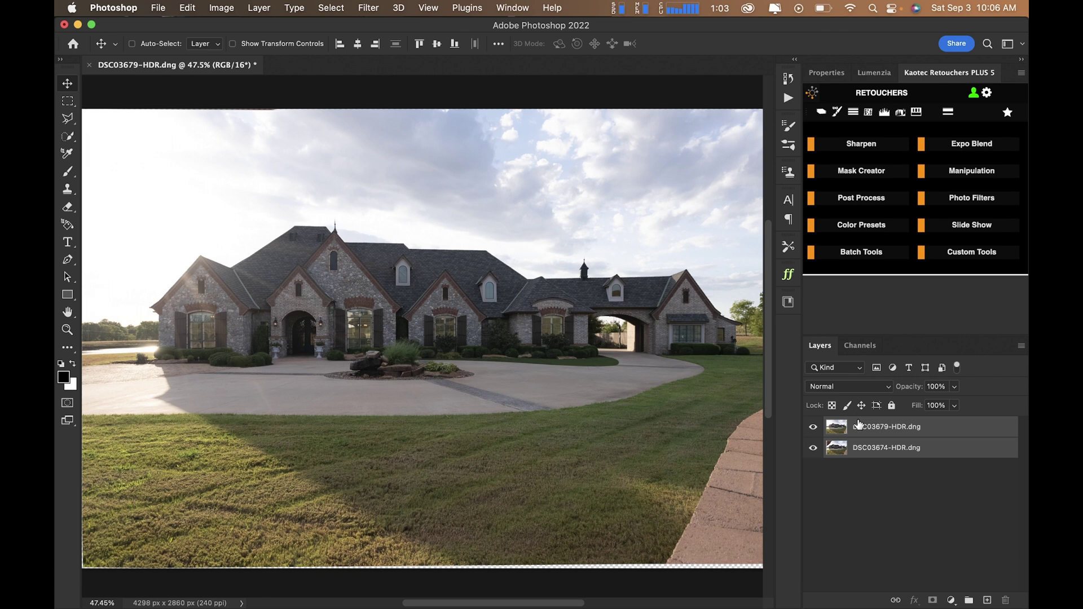
- Select only the DSC03679-HDR.dng layer and toggle its visibility repeatedly to check the alignment, leaving it shown
left_click(860, 427)
left_click(814, 427)
left_click(813, 428)
left_click(813, 427)
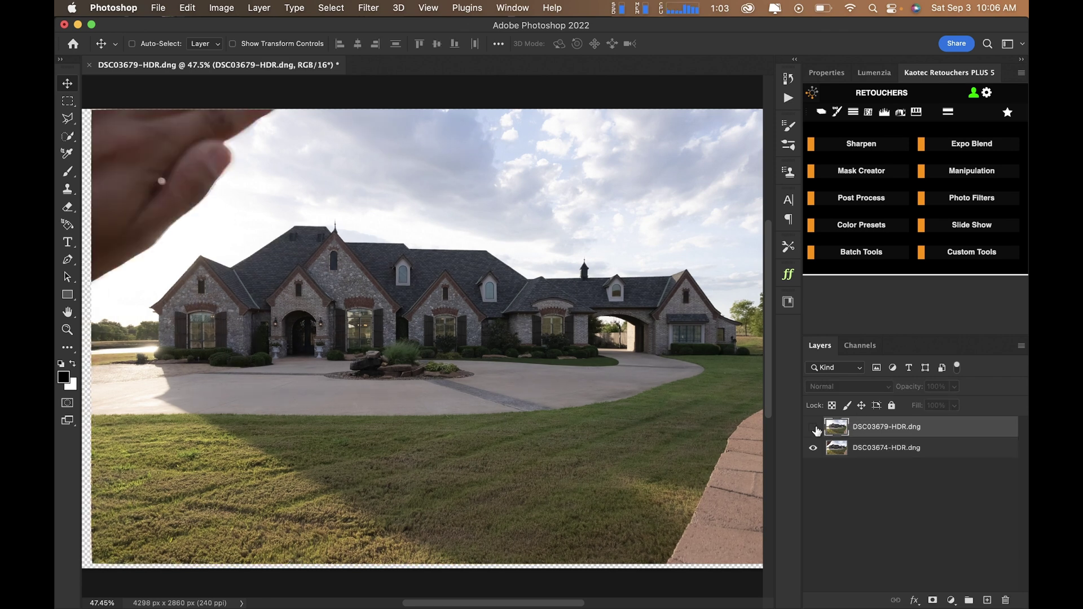
left_click(814, 427)
left_click(813, 428)
left_click(814, 428)
left_click(814, 427)
left_click(813, 427)
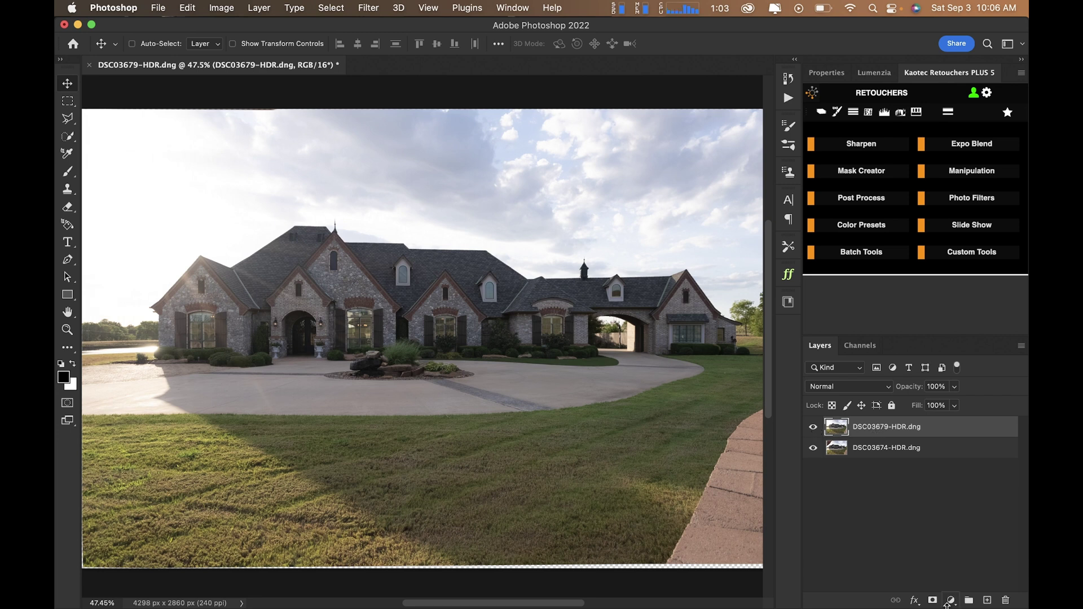
- Add a layer mask to DSC03679-HDR.dng and paint it black over the left wing of the house with a 500 px brush
left_click(933, 600)
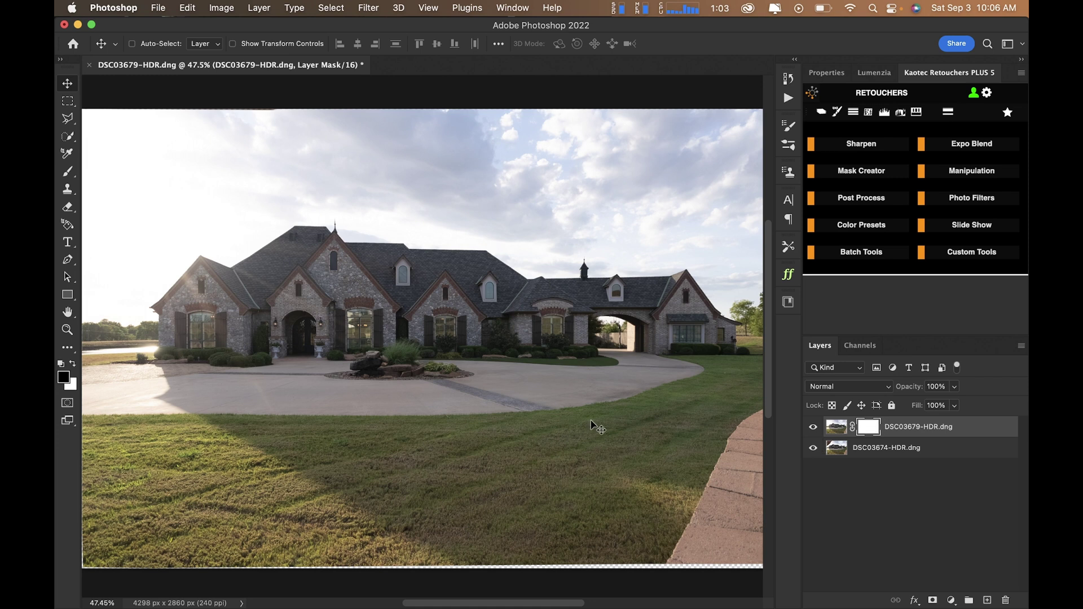
key("b")
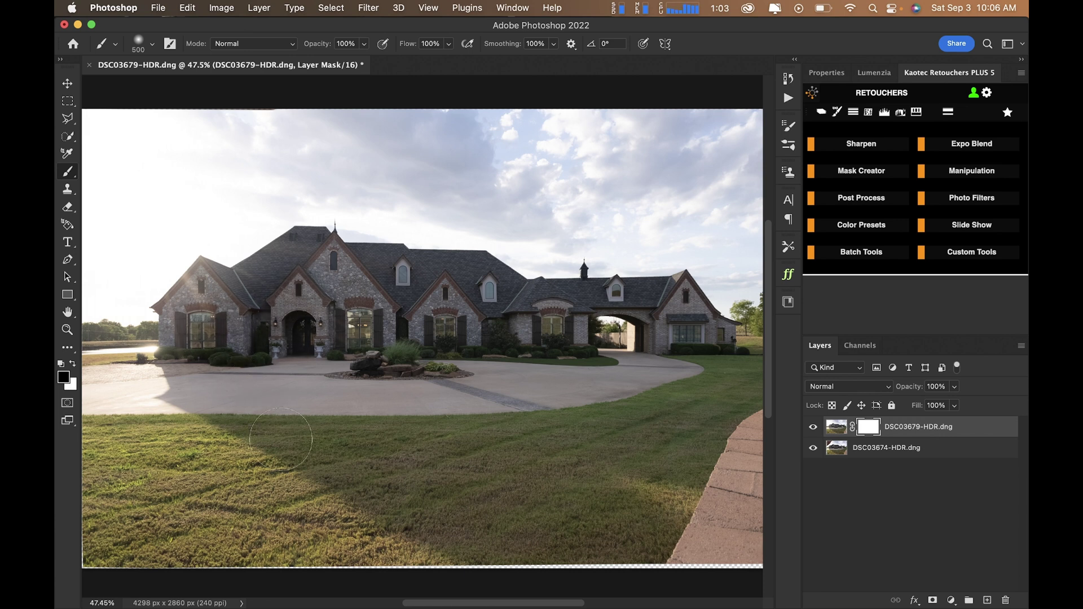
mouse_move(225, 347)
left_mouse_down()
mouse_move(163, 317)
mouse_move(179, 307)
mouse_move(194, 325)
mouse_move(194, 360)
mouse_move(186, 305)
mouse_move(210, 274)
mouse_move(231, 278)
mouse_move(189, 282)
mouse_move(226, 290)
mouse_move(188, 300)
mouse_move(217, 277)
mouse_move(255, 279)
mouse_move(229, 298)
mouse_move(216, 356)
mouse_move(178, 336)
mouse_move(258, 260)
mouse_move(335, 254)
mouse_move(322, 271)
mouse_move(352, 286)
mouse_move(319, 272)
mouse_move(277, 290)
mouse_move(164, 291)
left_mouse_up()
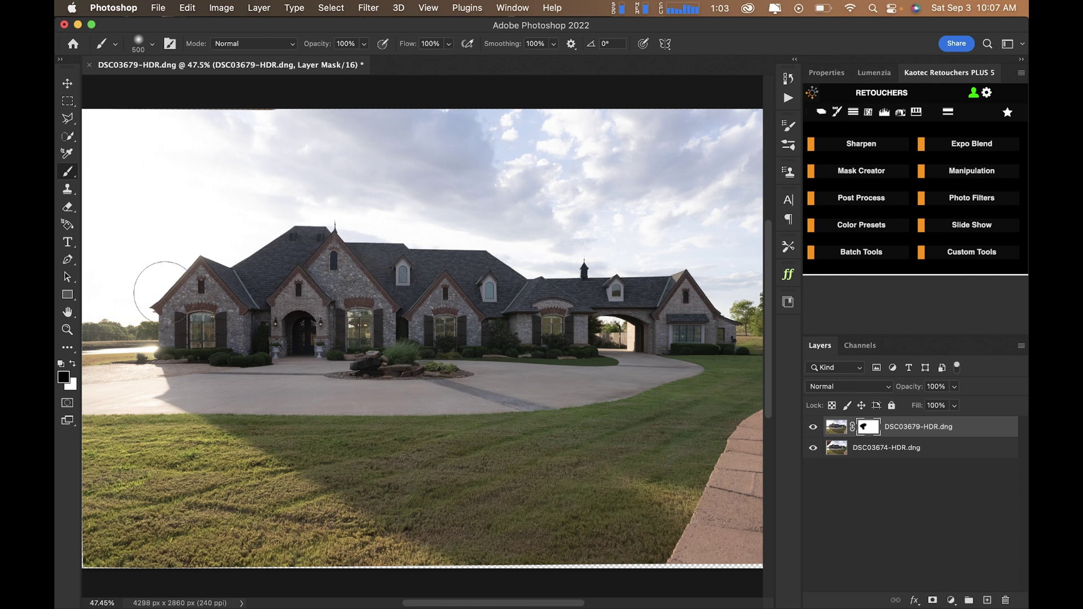
- Extend the black mask painting across the middle of the house with an 800 px brush, and merge the two layers
key("bracketright")
key("bracketright")
key("bracketright")
mouse_move(300, 337)
left_mouse_down()
mouse_move(332, 297)
mouse_move(540, 350)
mouse_move(448, 338)
mouse_move(282, 352)
mouse_move(186, 345)
mouse_move(449, 314)
left_mouse_up()
left_click(939, 458)
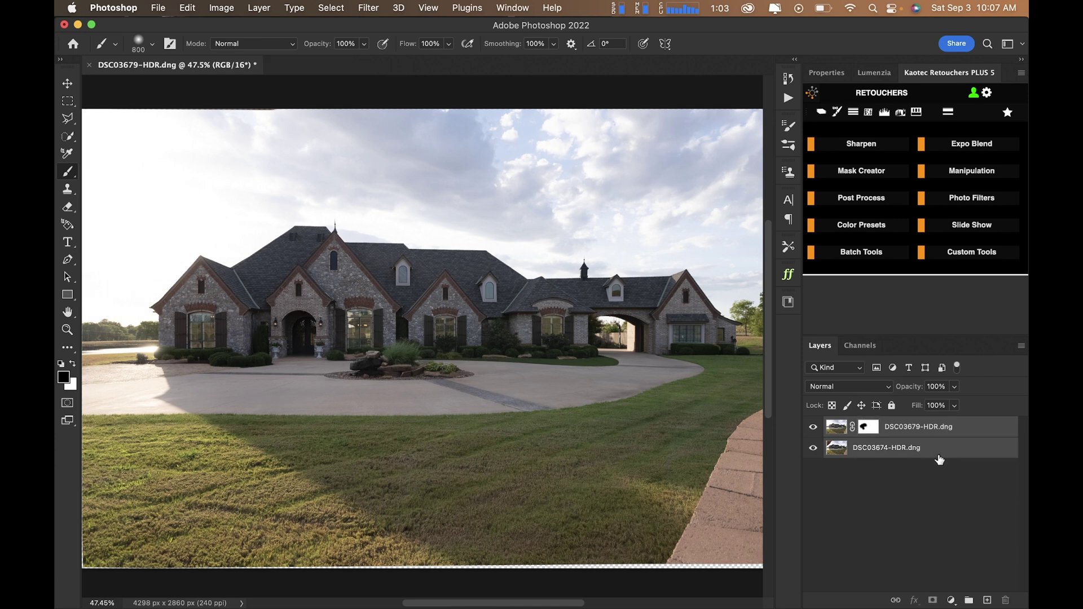
key("super+e")
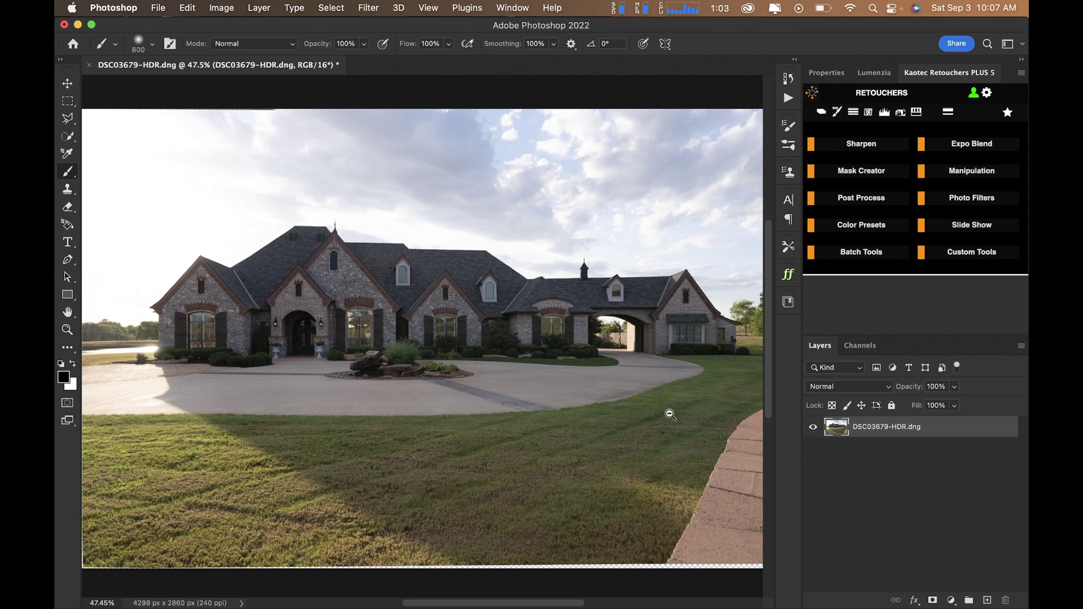
- Crop the image to about 4180 x 2781 px, trimming the transparent strips along its edges
left_click(670, 413, "alt")
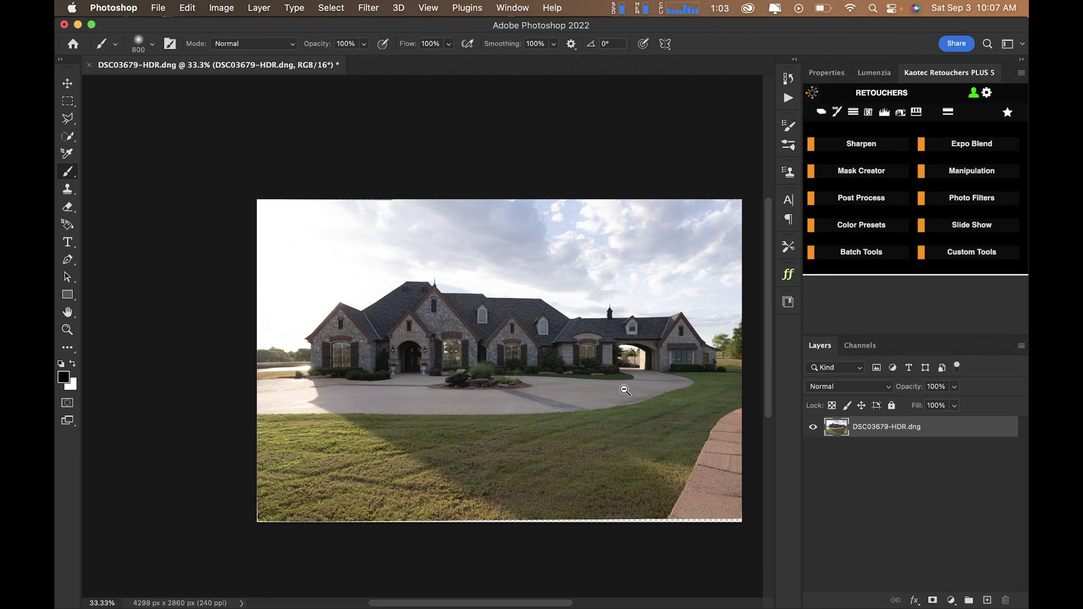
left_click(609, 380, "alt")
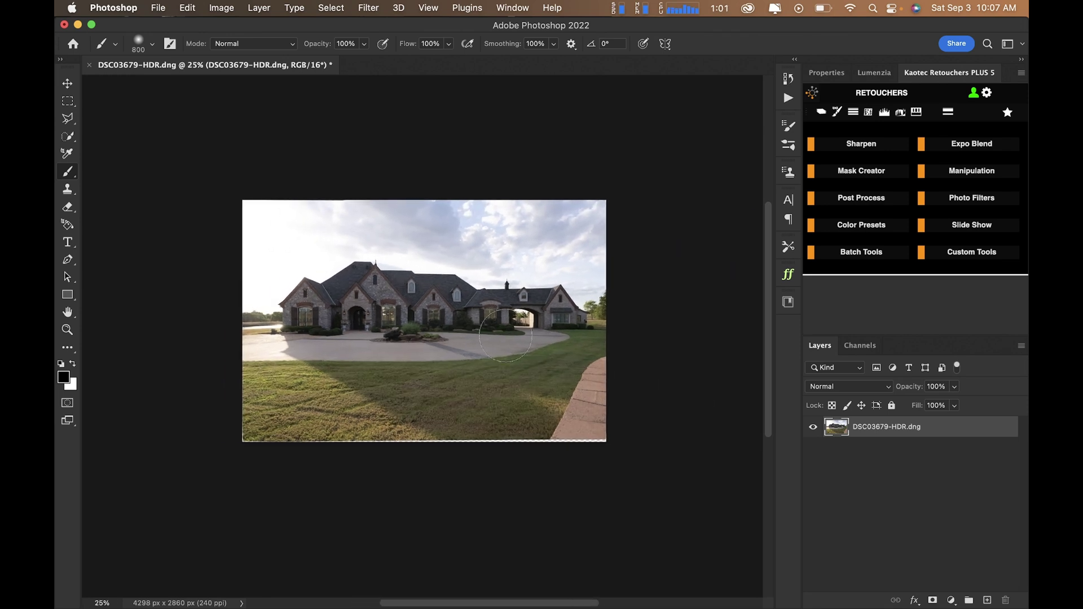
key("c")
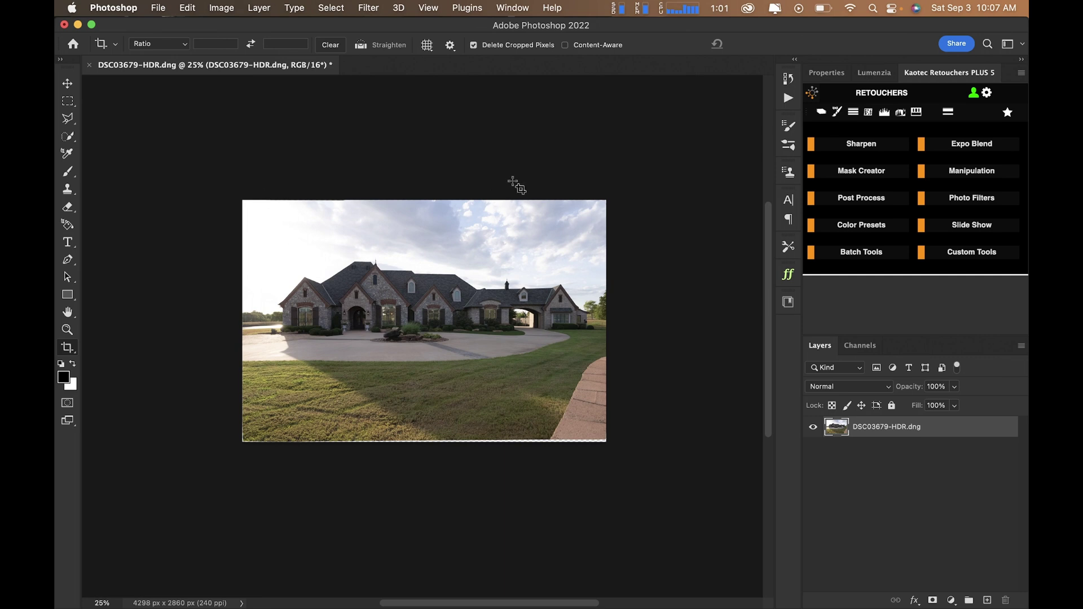
left_click_drag(646, 181, 198, 449)
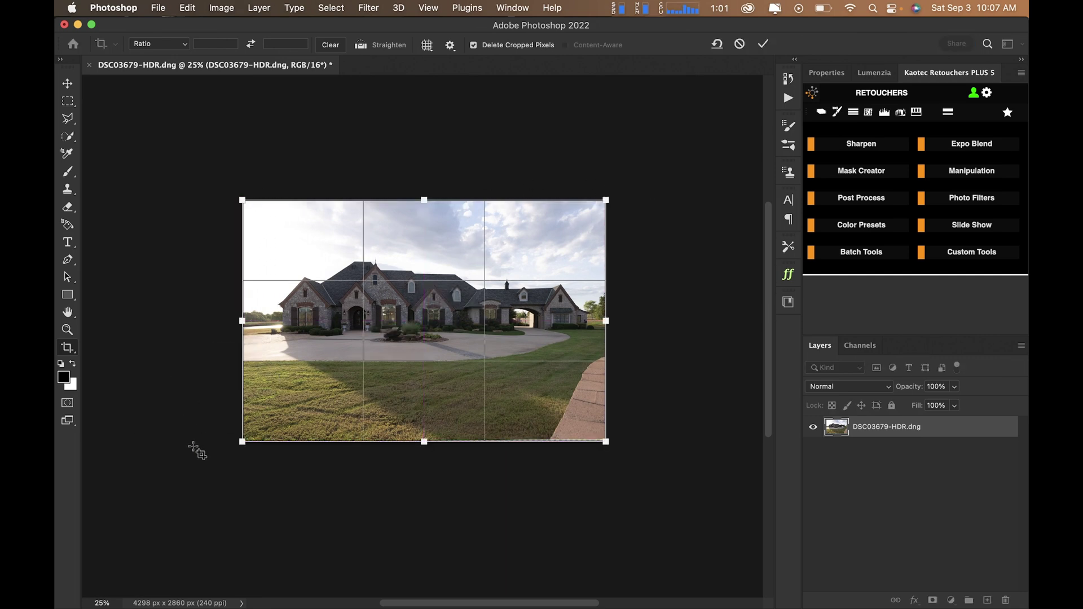
left_click_drag(603, 440, 598, 434)
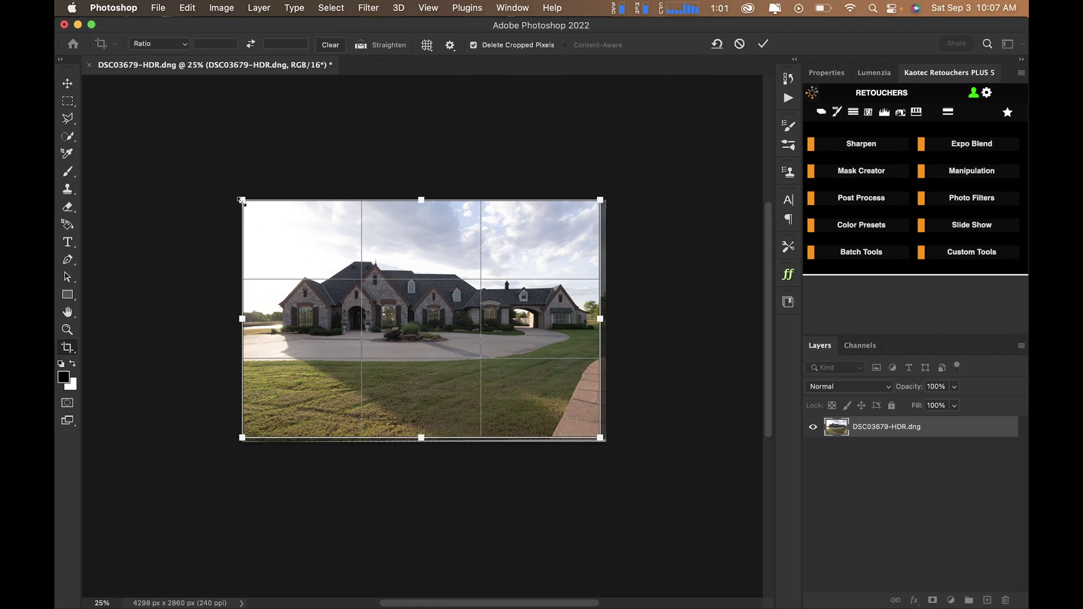
left_click_drag(242, 201, 244, 204)
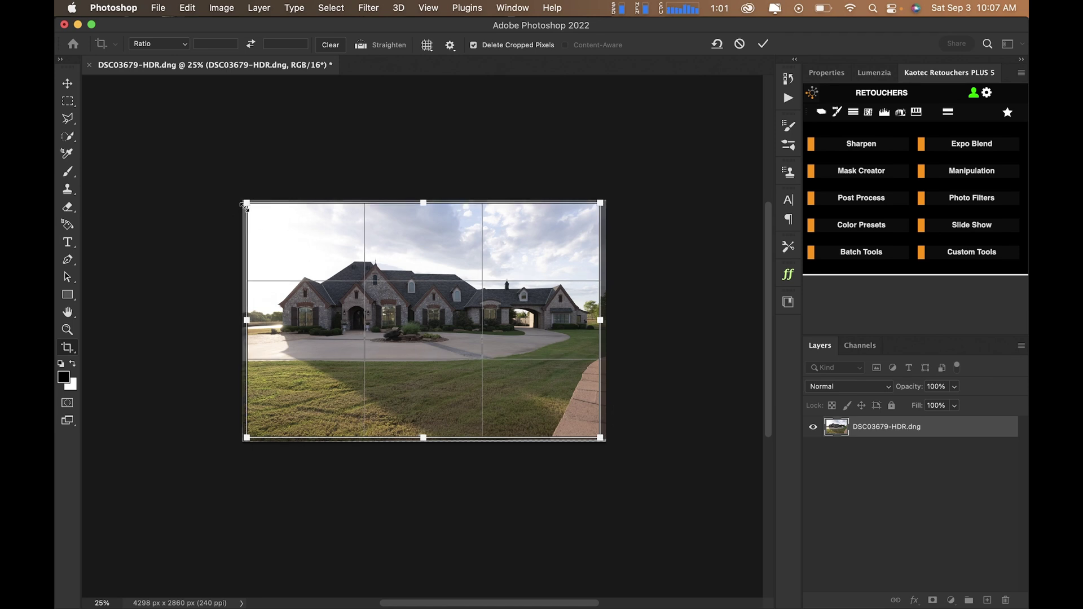
key("Return")
key("v")
key("super+0")
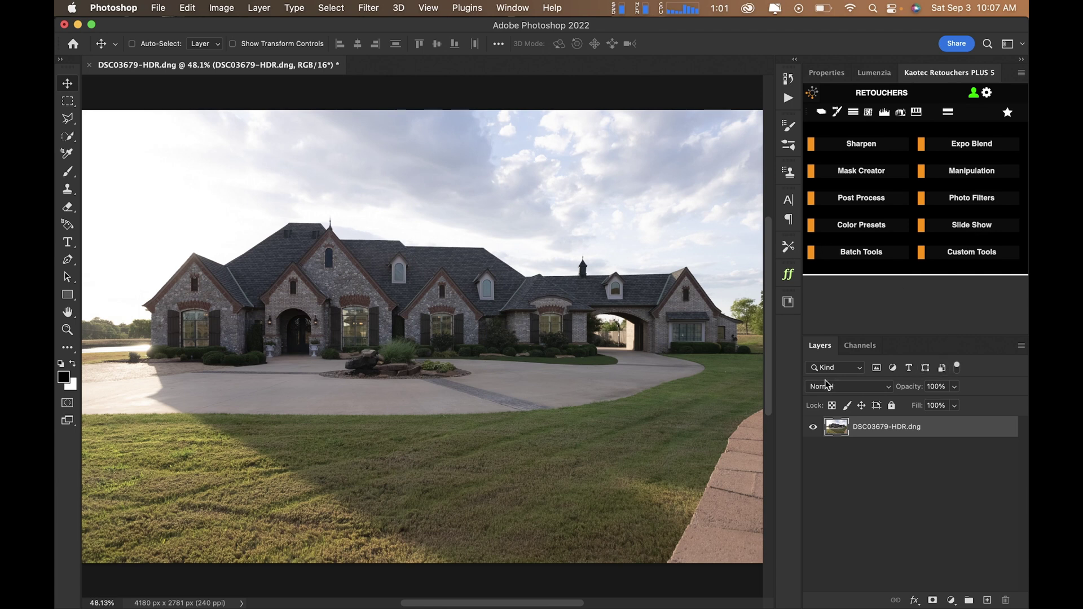
- Apply Auto tone in the Camera Raw filter, and set Exposure to +0.15, Highlights to -78 and Shadows to +25
key("super+shift+a")
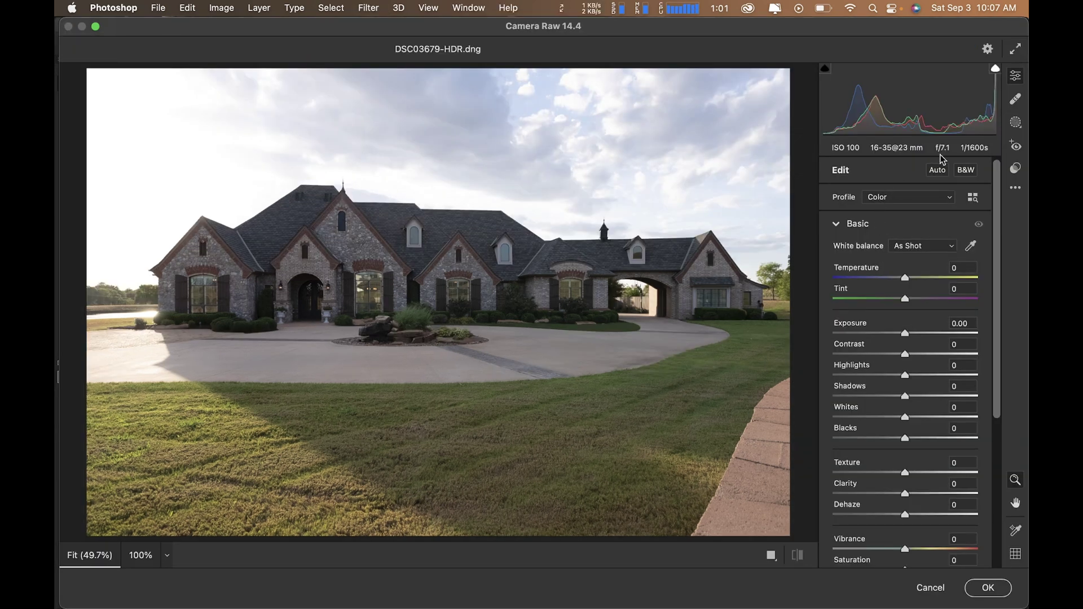
left_click(937, 170)
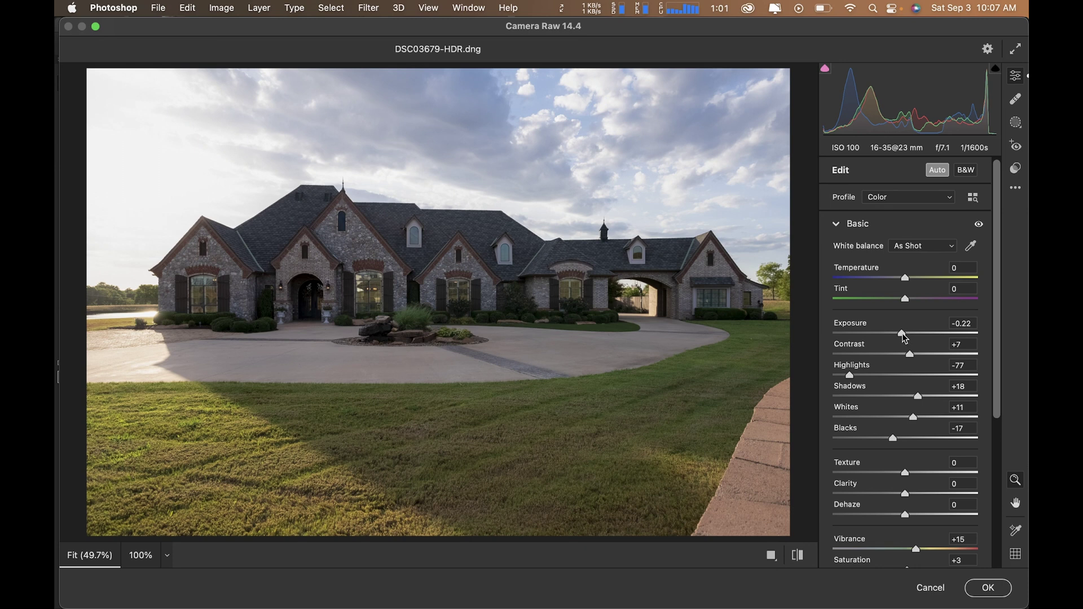
double_click(903, 333)
left_click_drag(905, 337, 908, 337)
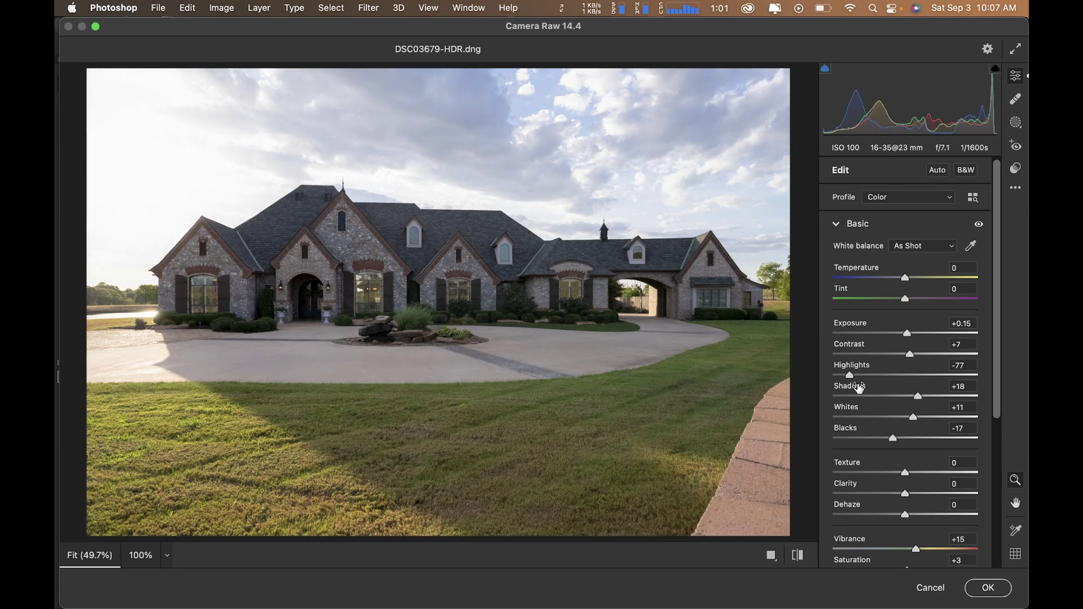
left_click_drag(847, 375, 848, 376)
left_click_drag(917, 398, 923, 398)
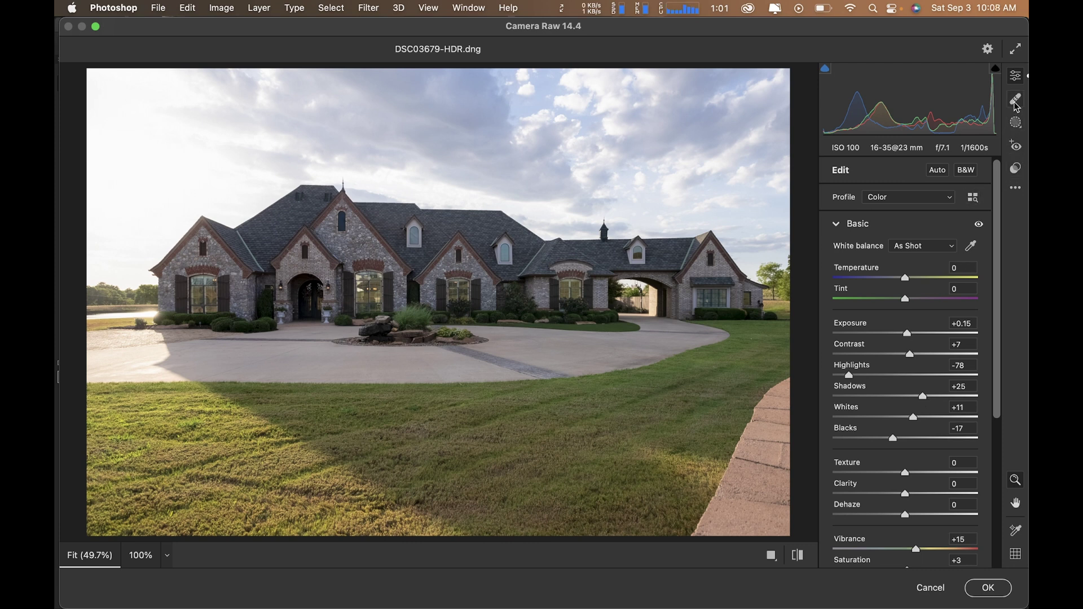
- Create a Select Subject mask of the house and set its Exposure to +0.40, Highlights to +41 and Shadows to +6
left_click(1016, 123)
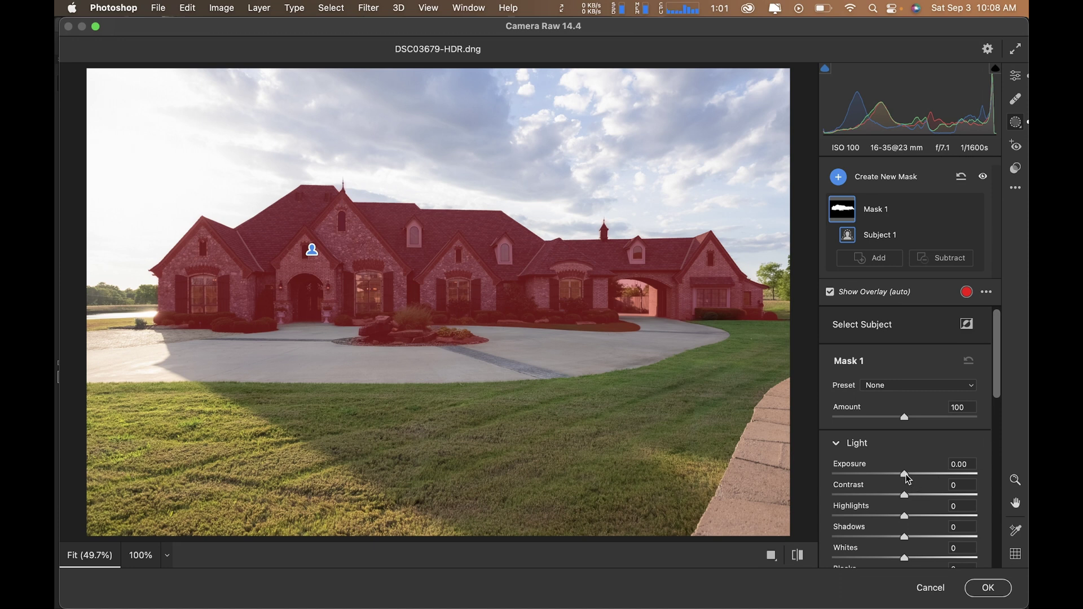
left_click_drag(904, 474, 912, 473)
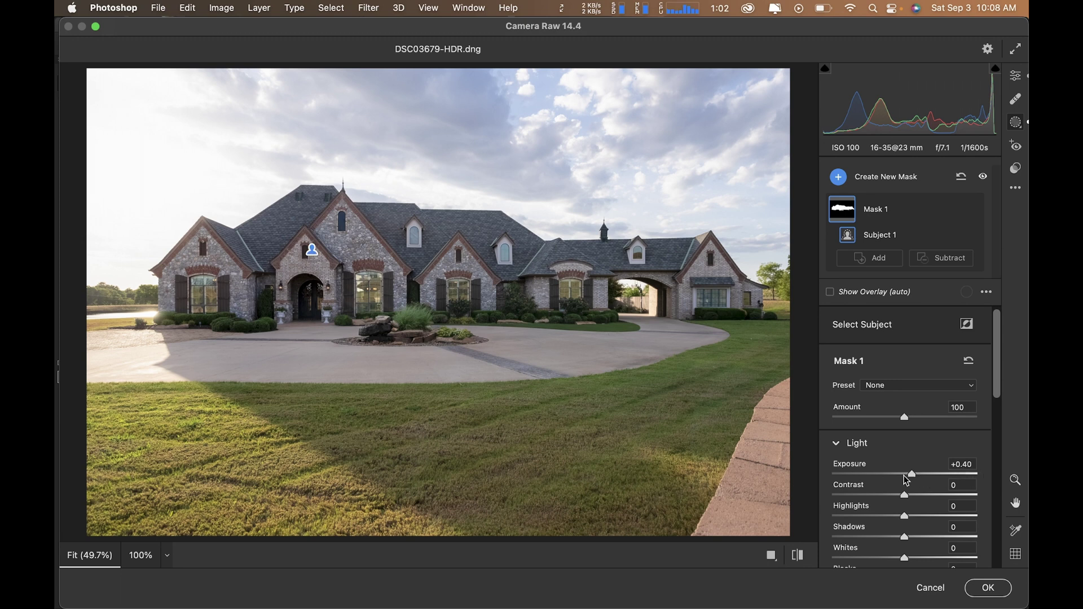
scroll(894, 468, "down", 1)
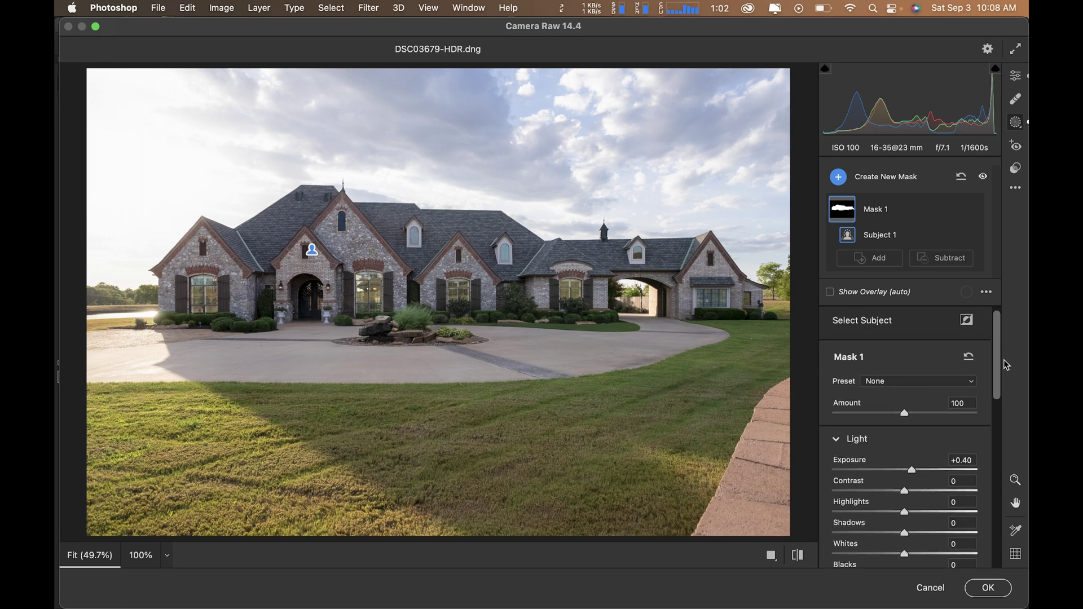
scroll(905, 406, "down", 5)
left_click_drag(905, 407, 907, 439)
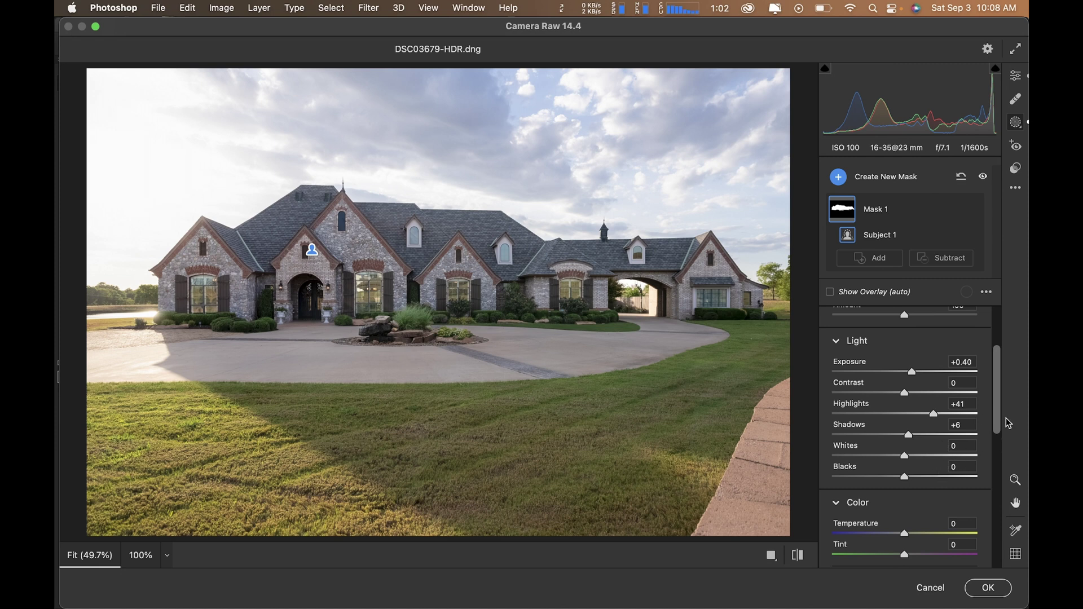
left_click_drag(996, 420, 996, 323)
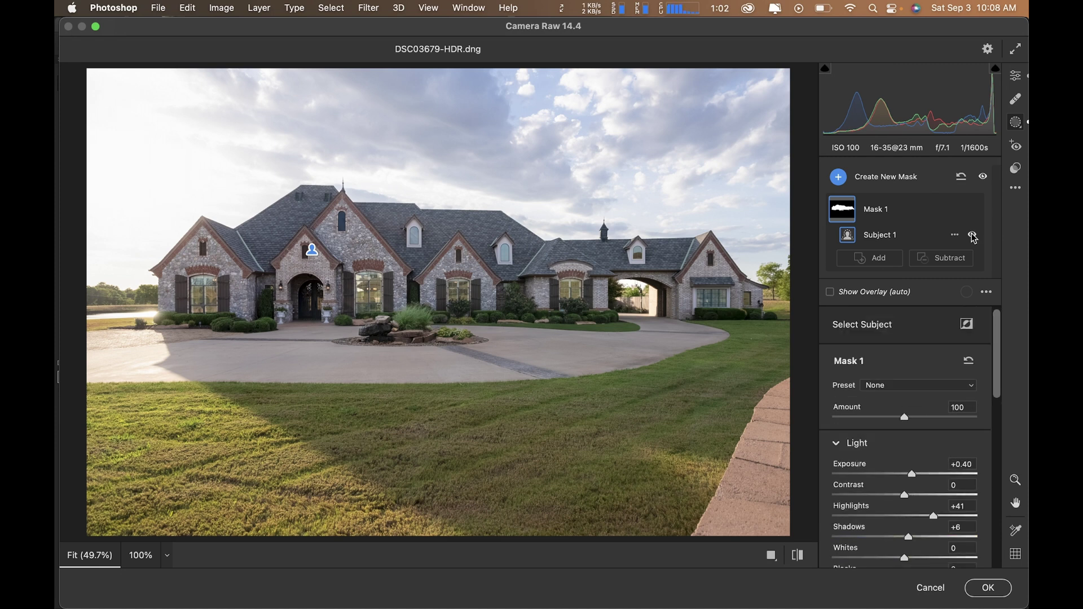
- Create a new Select Sky mask and subtract the subject selection from it
left_click(845, 177)
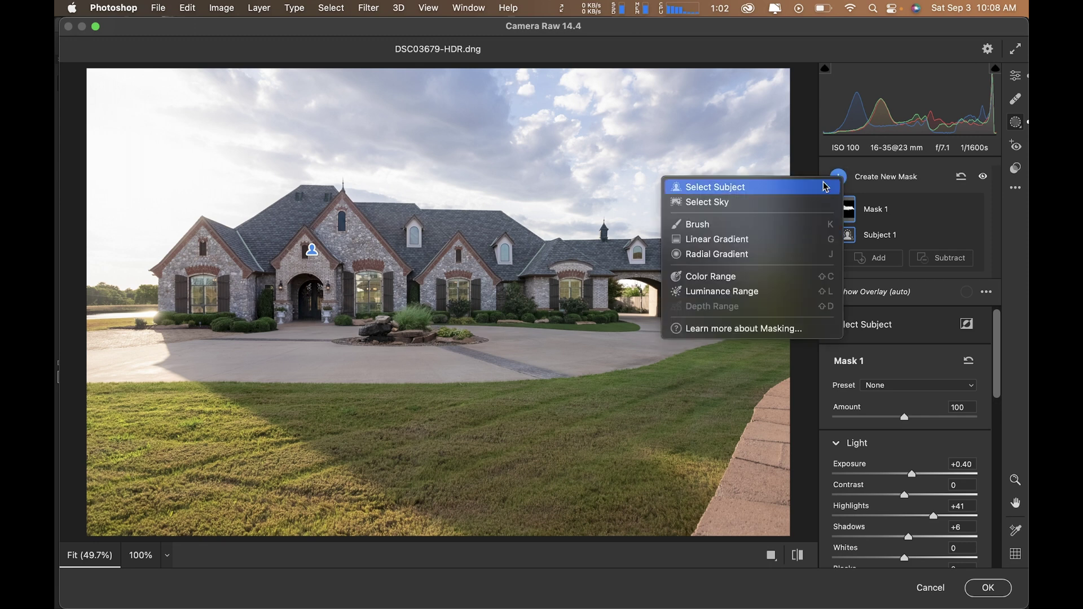
left_click(757, 202)
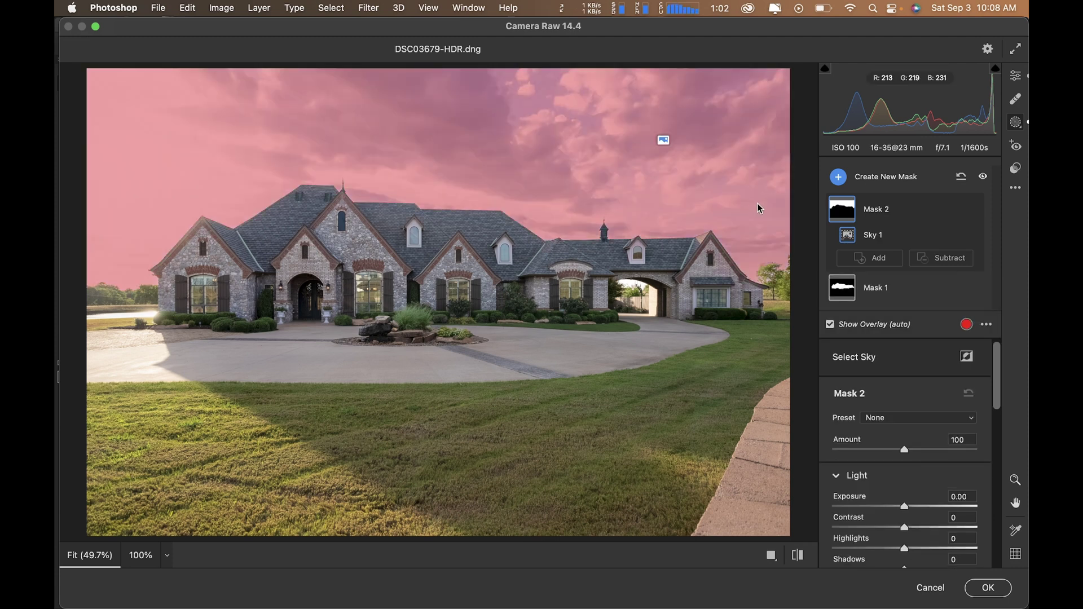
left_click(949, 257)
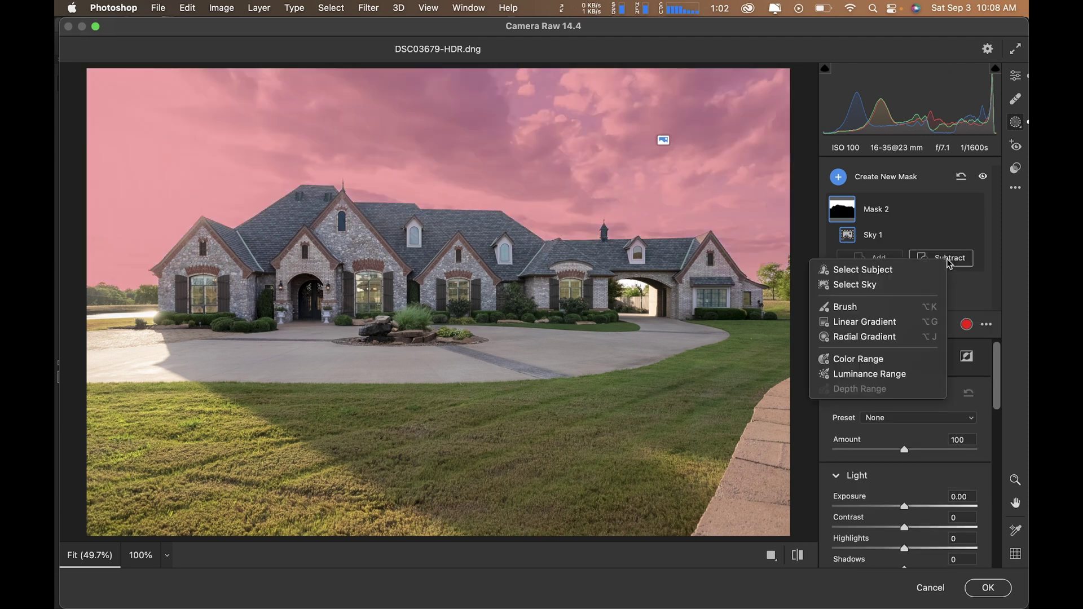
left_click(897, 271)
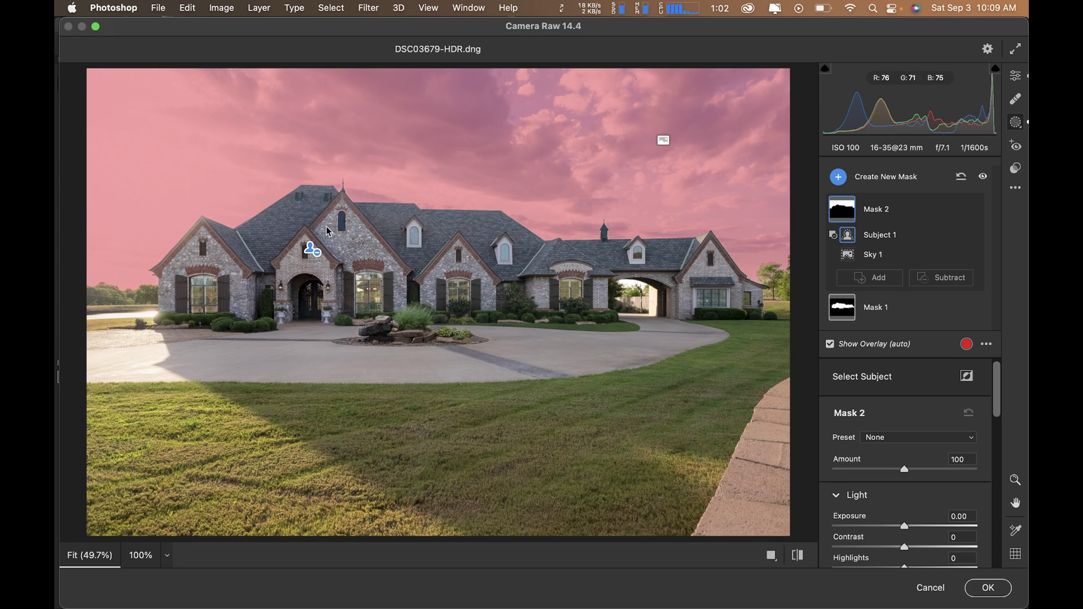
mouse_move(880, 267)
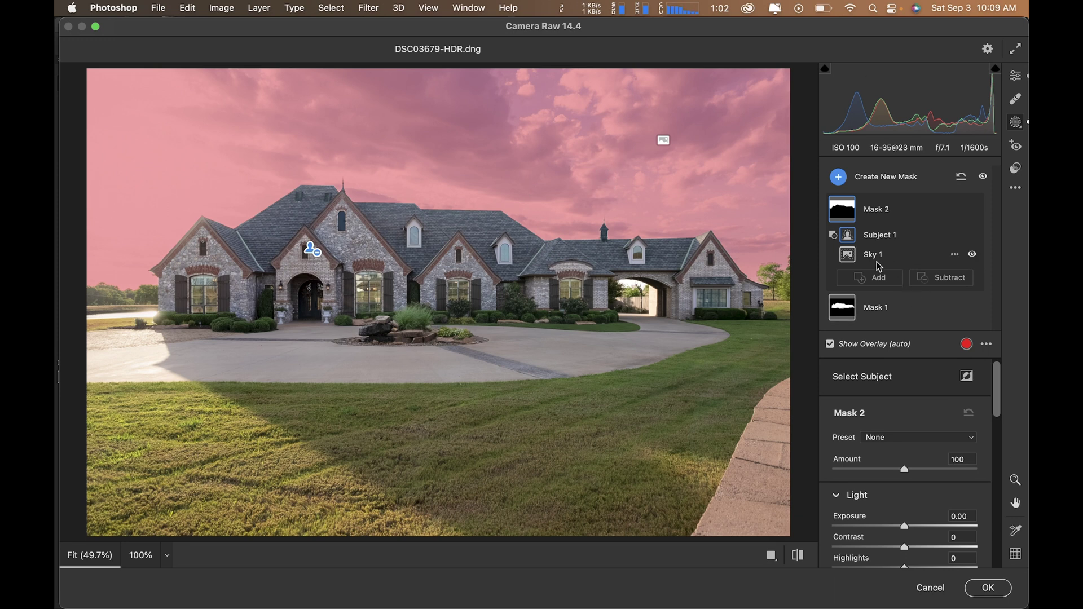
scroll(919, 496, "down", 1)
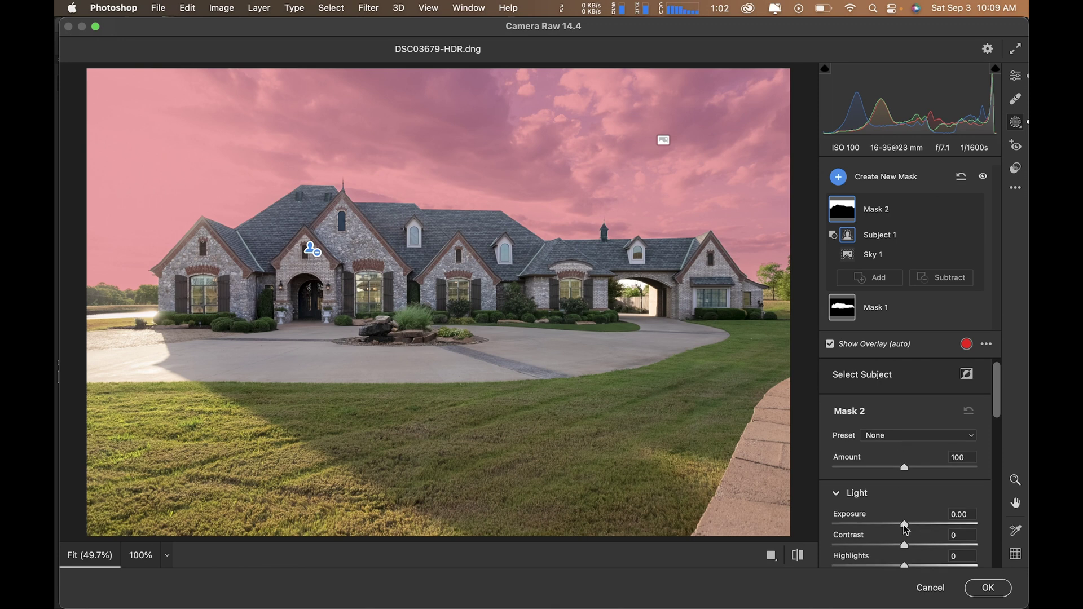
- Set the sky mask's Exposure to -0.70, Contrast to +19 and Saturation to +7
left_click_drag(905, 529, 892, 524)
scroll(991, 456, "down", 2)
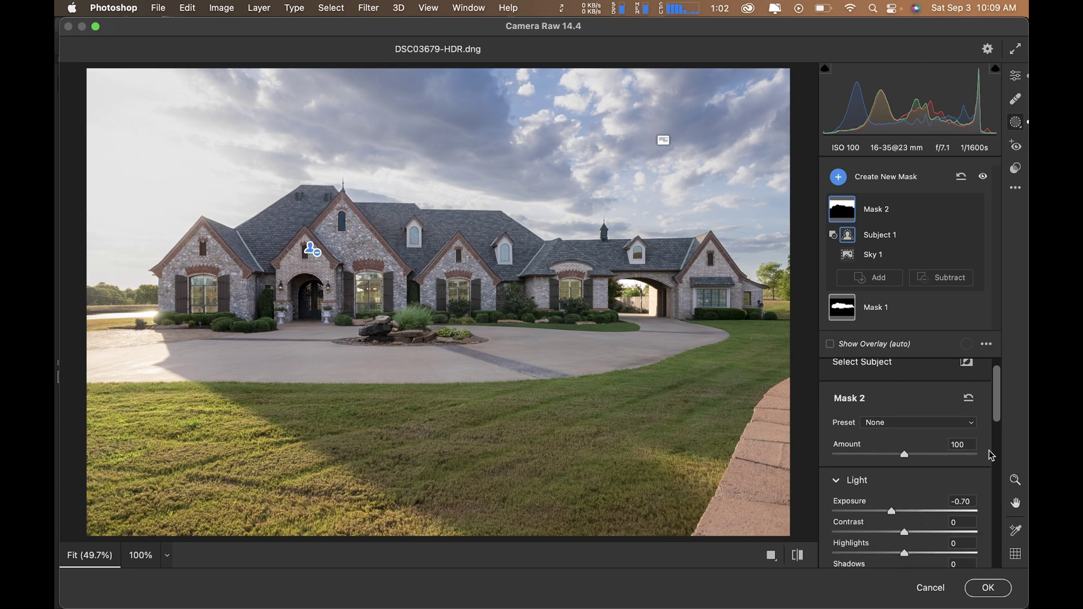
scroll(996, 411, "down", 5)
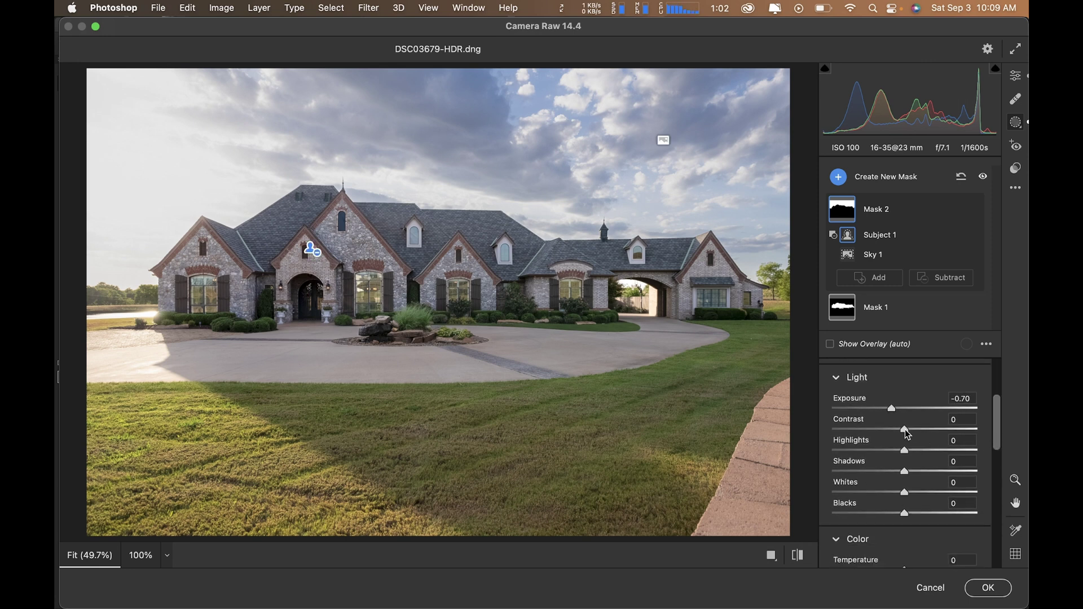
mouse_move(905, 432)
left_mouse_down()
mouse_move(929, 433)
mouse_move(917, 430)
left_mouse_up()
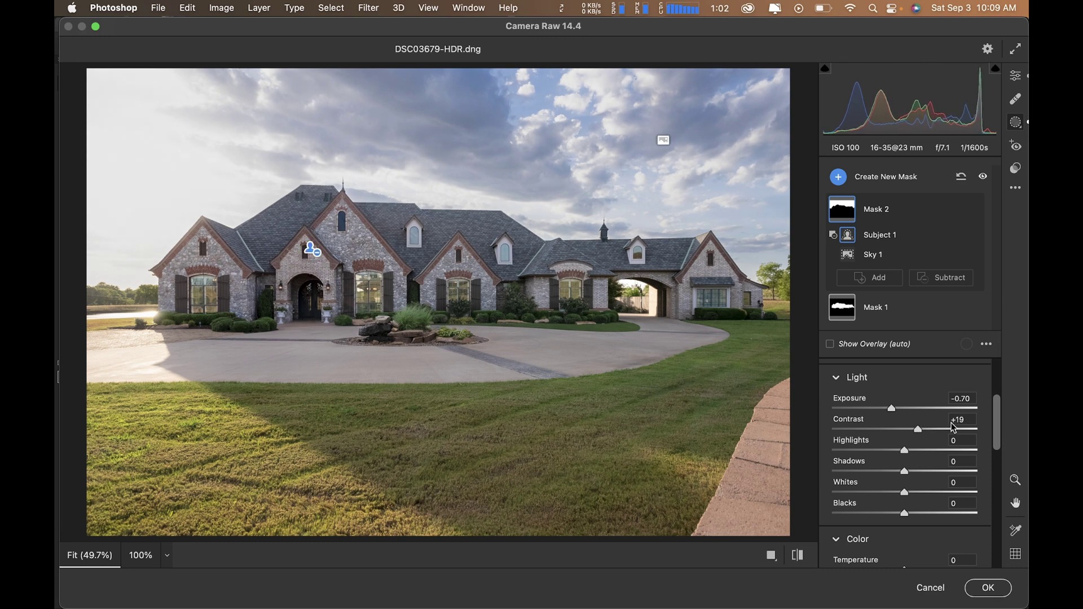
scroll(996, 420, "down", 8)
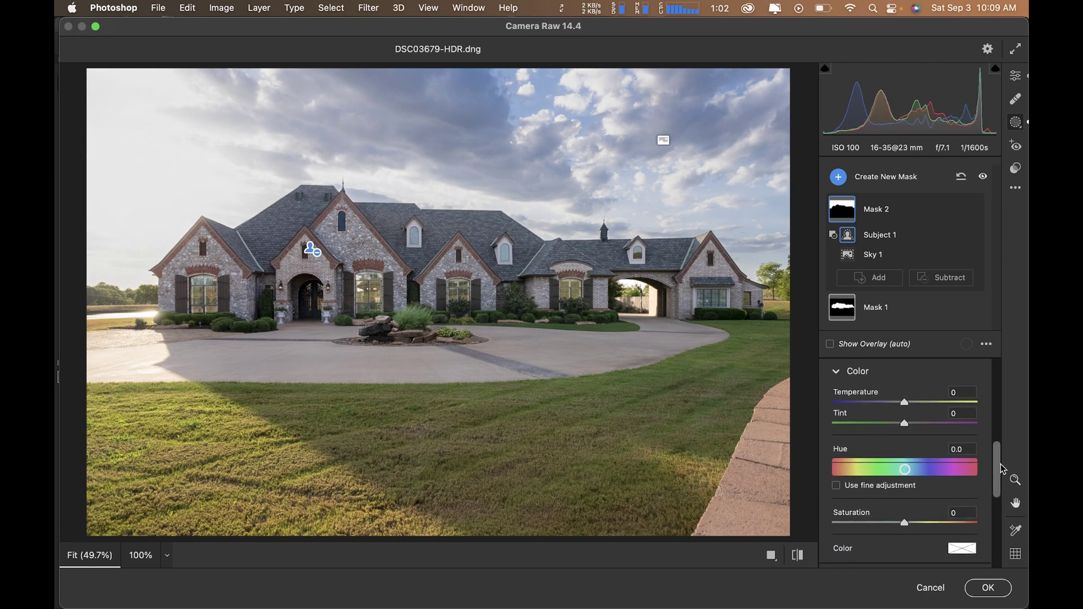
left_click_drag(909, 527, 908, 528)
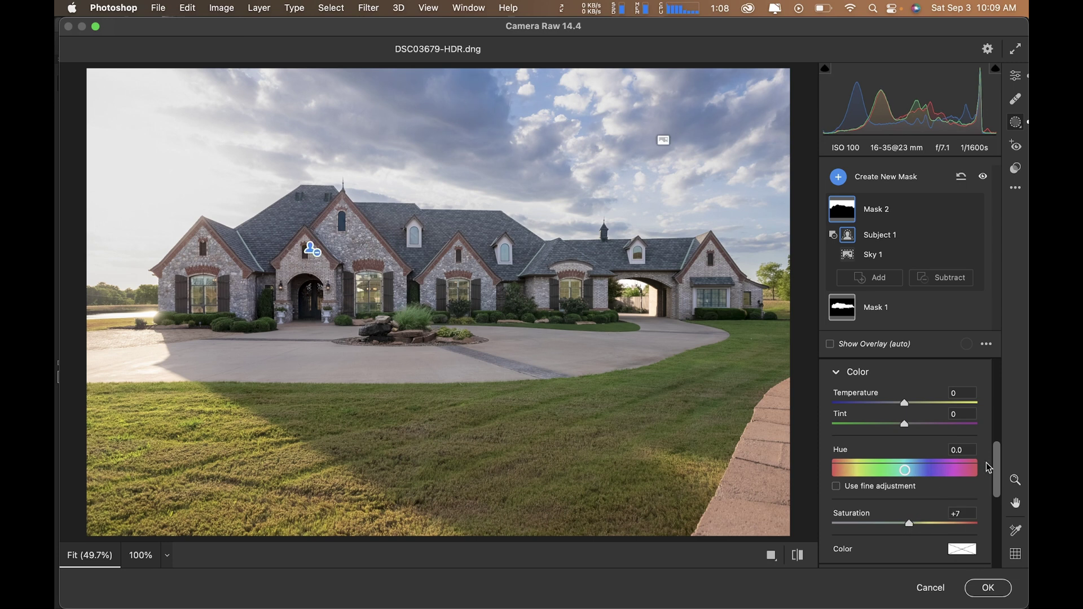
left_click_drag(998, 463, 1003, 369)
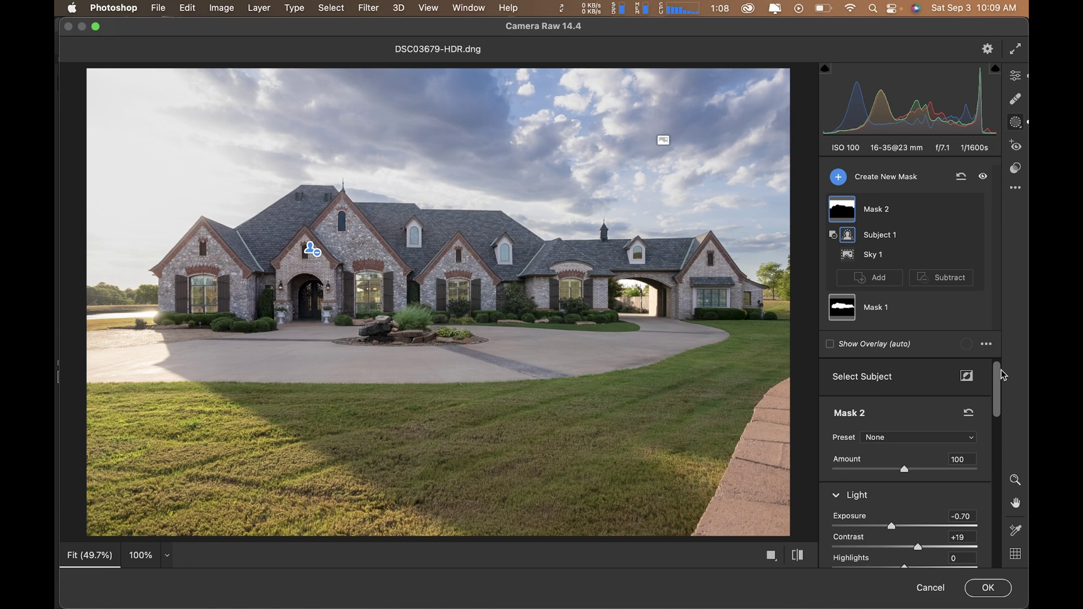
- Create a linear gradient mask covering the whole photo, and subtract the subject and sky selections so only the ground stays masked
mouse_move(925, 318)
left_click(840, 180)
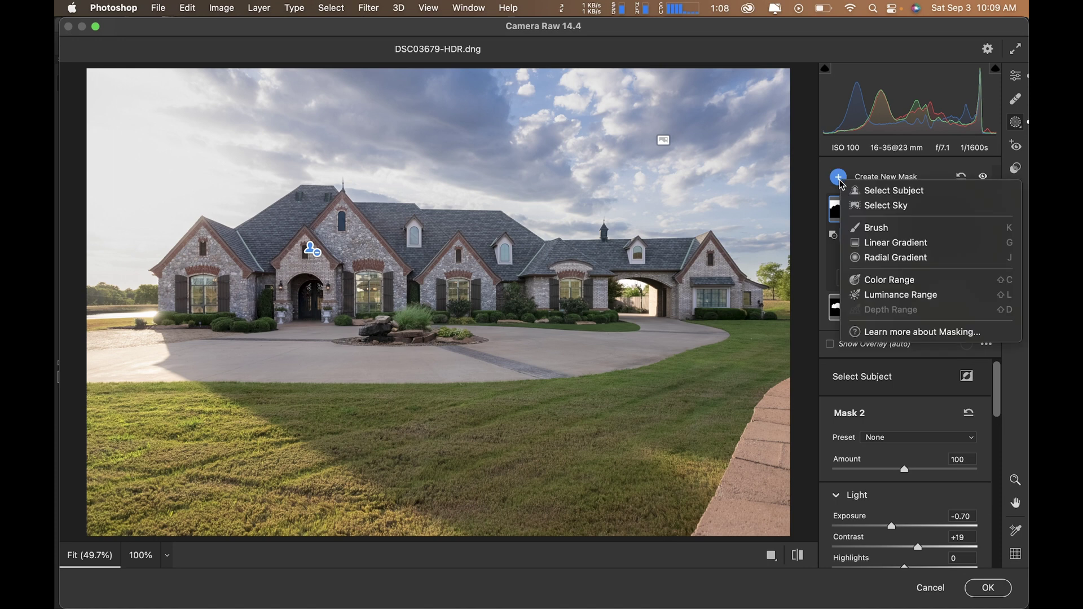
left_click(900, 243)
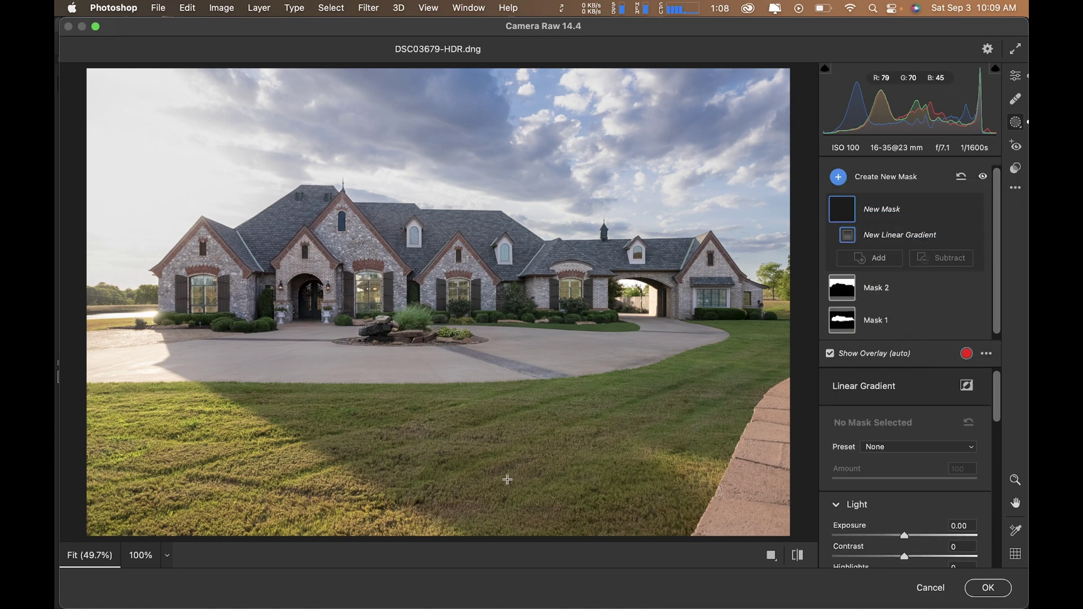
left_click_drag(450, 534, 454, 565)
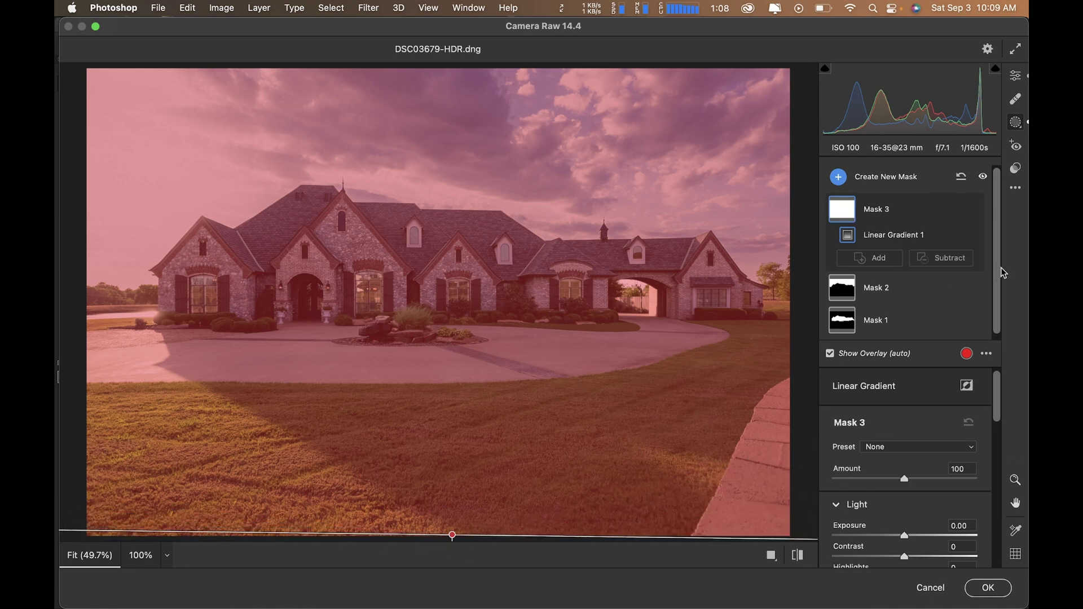
left_click(950, 264)
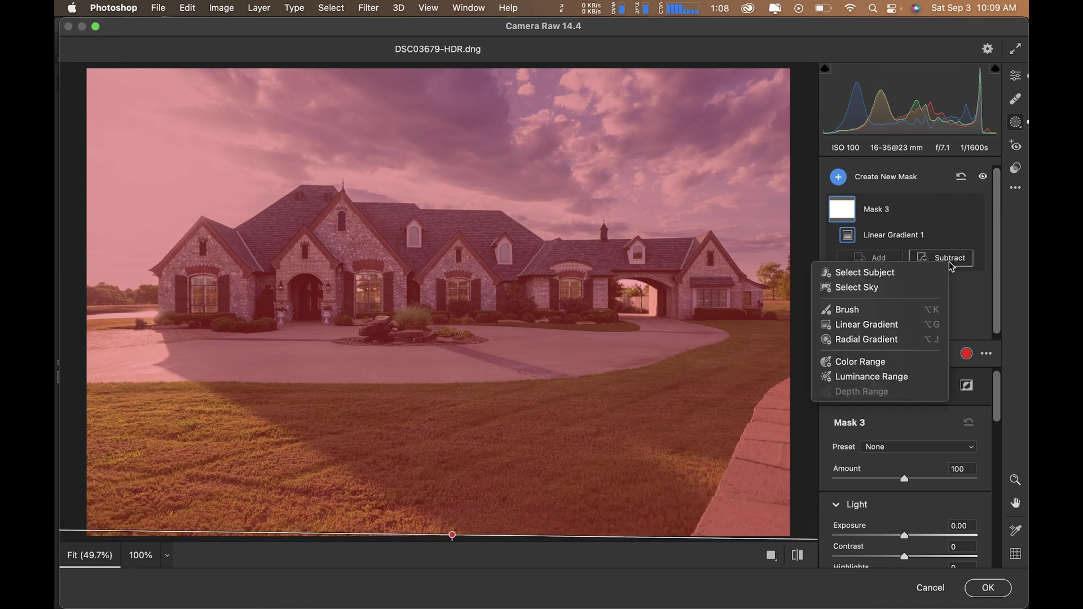
left_click(880, 277)
left_click(933, 277)
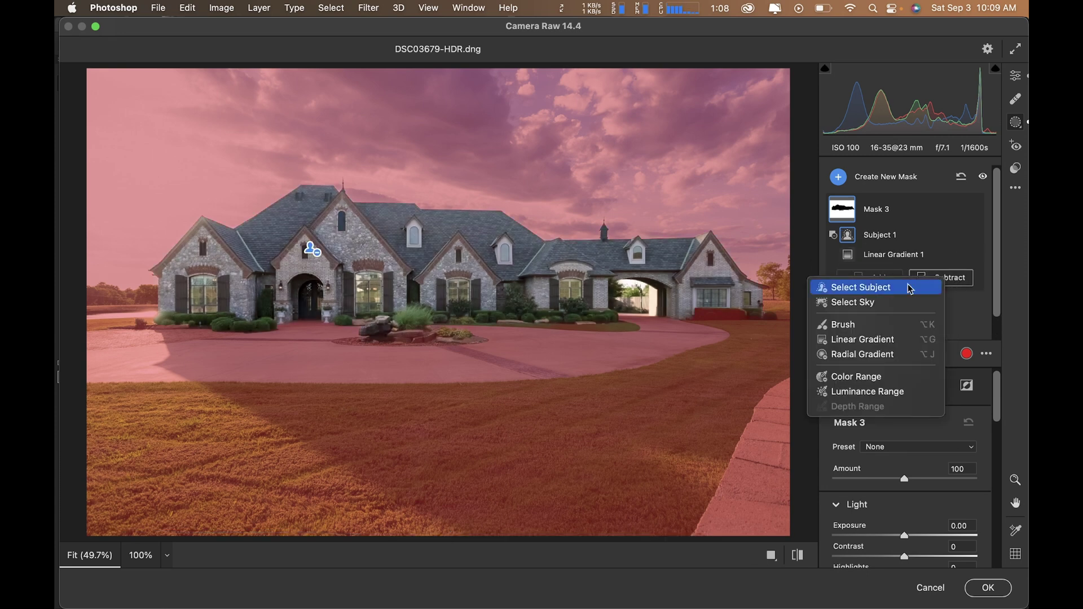
left_click(882, 303)
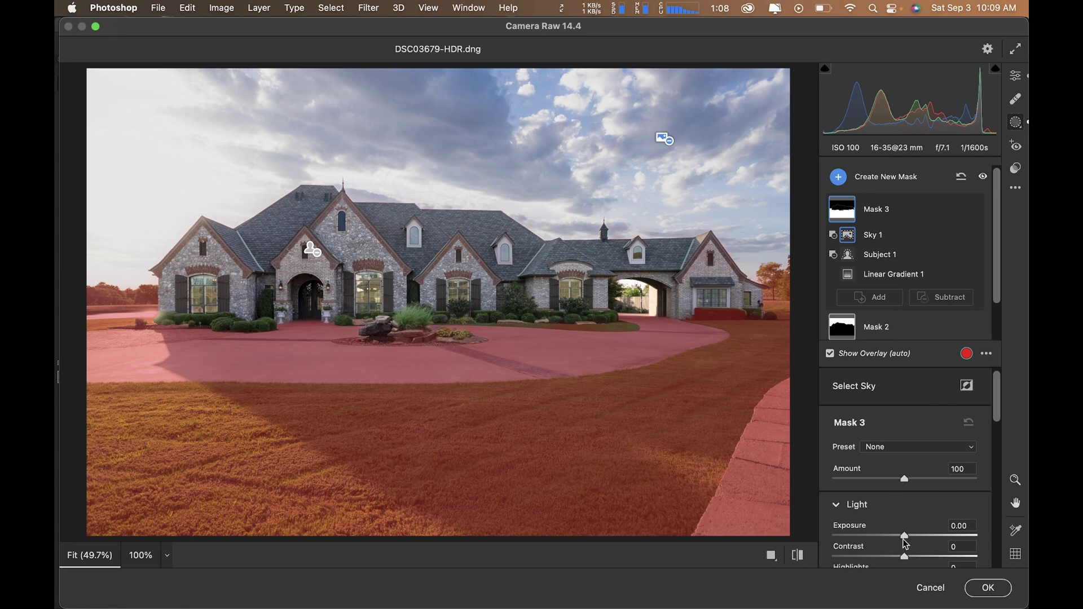
- Set the ground mask's Exposure to -0.50 and apply the Camera Raw filter
left_click_drag(903, 537, 897, 536)
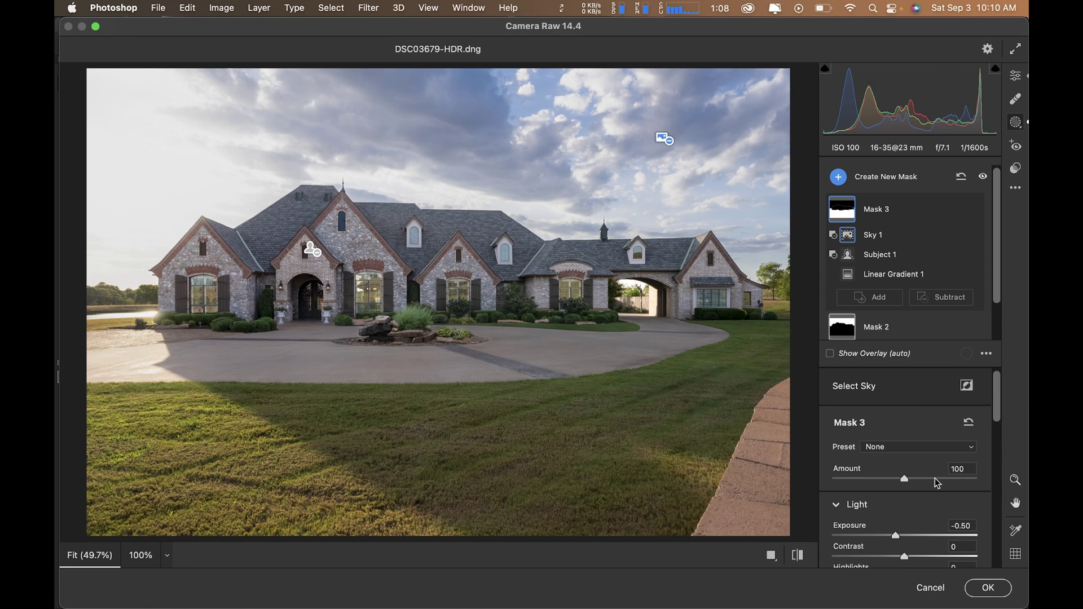
scroll(936, 483, "down", 1)
scroll(1000, 406, "down", 5)
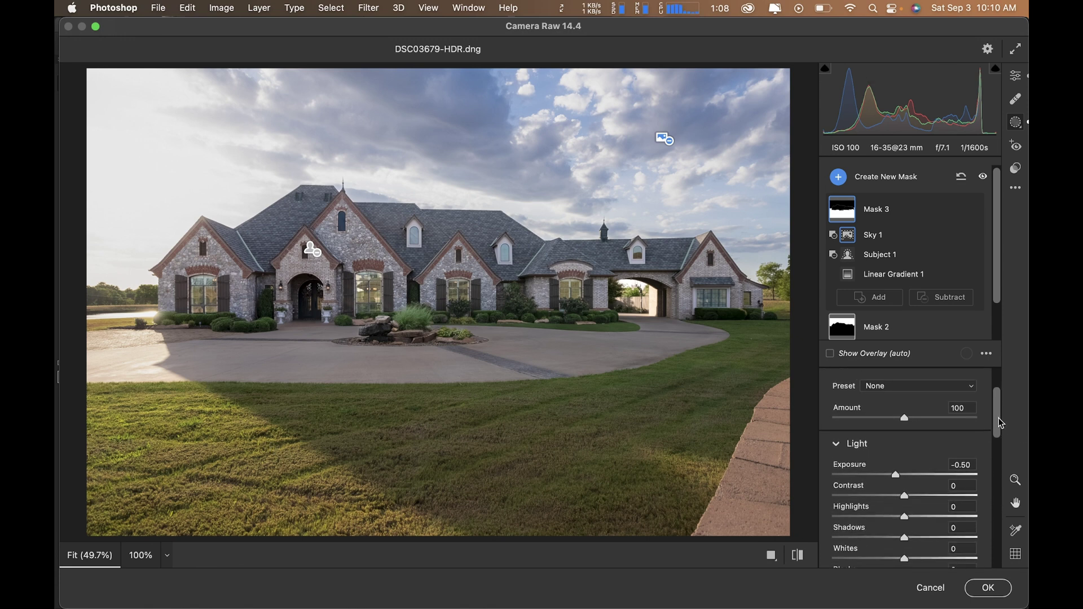
scroll(940, 497, "down", 8)
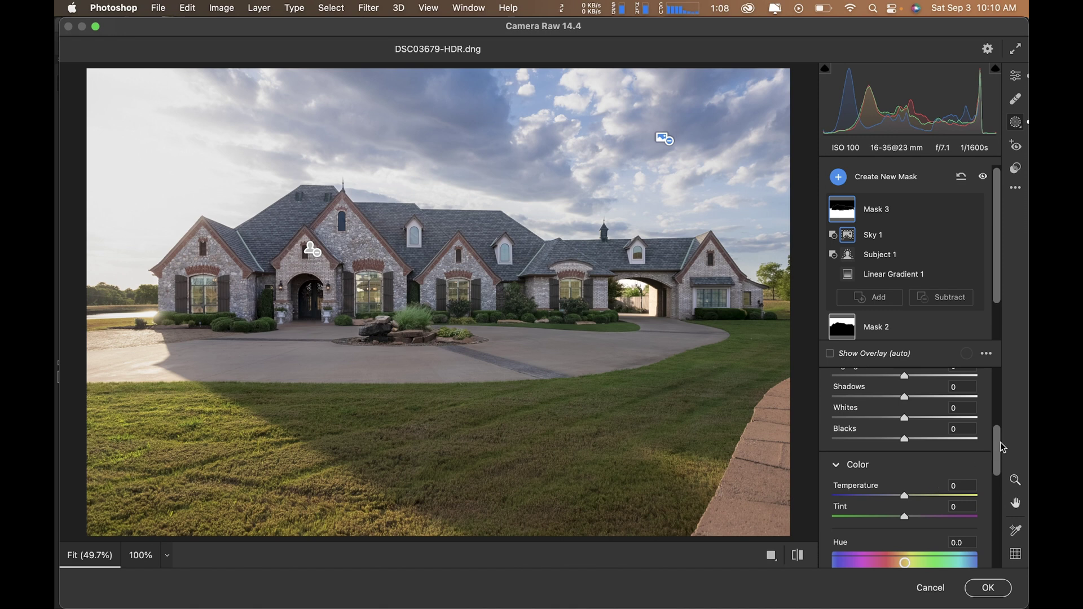
scroll(1001, 448, "down", 2)
scroll(1007, 502, "up", 4)
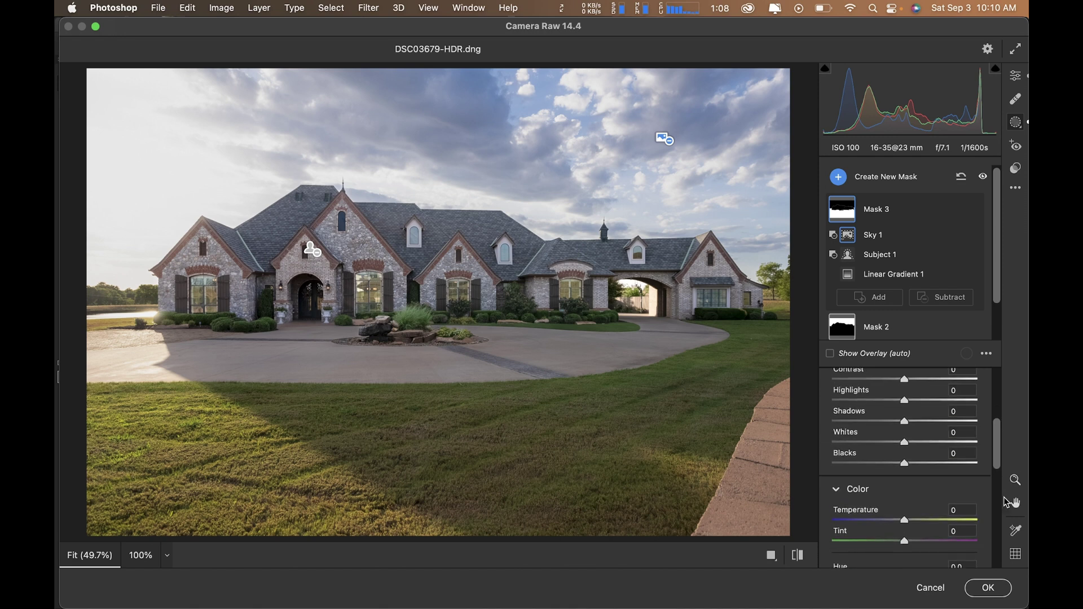
left_click(988, 588)
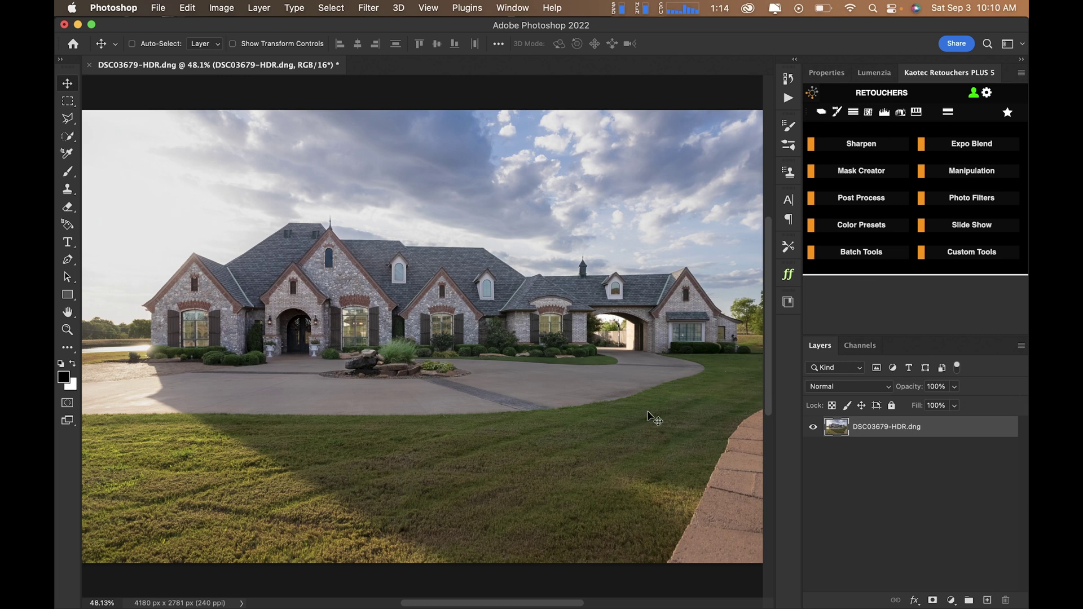
- Select the large front lawn with the Quick Selection tool, using a brush size of 700
left_click_drag(592, 431, 582, 360)
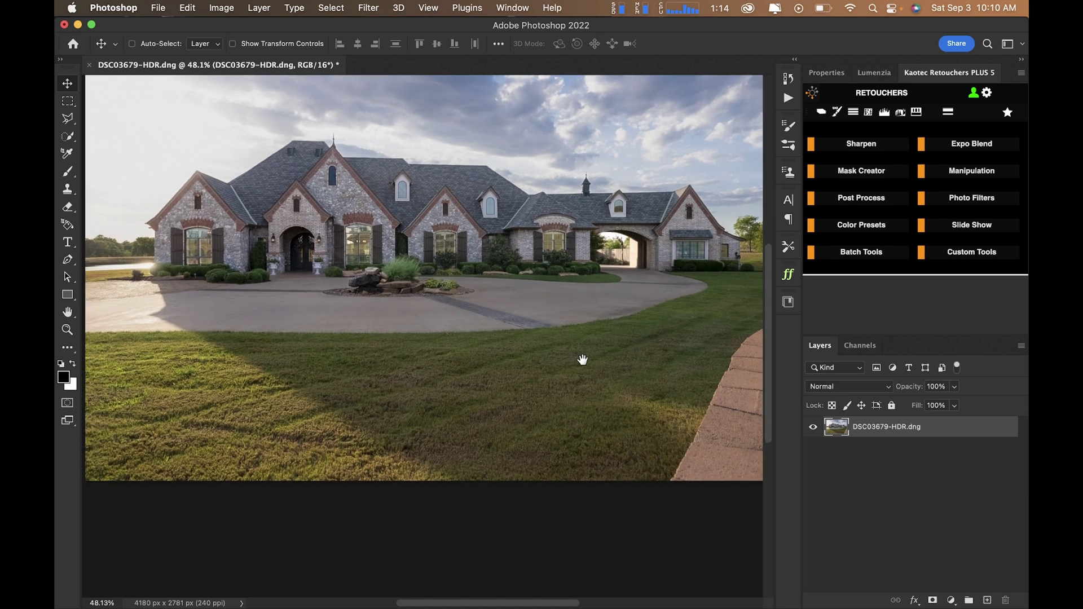
key("super+minus")
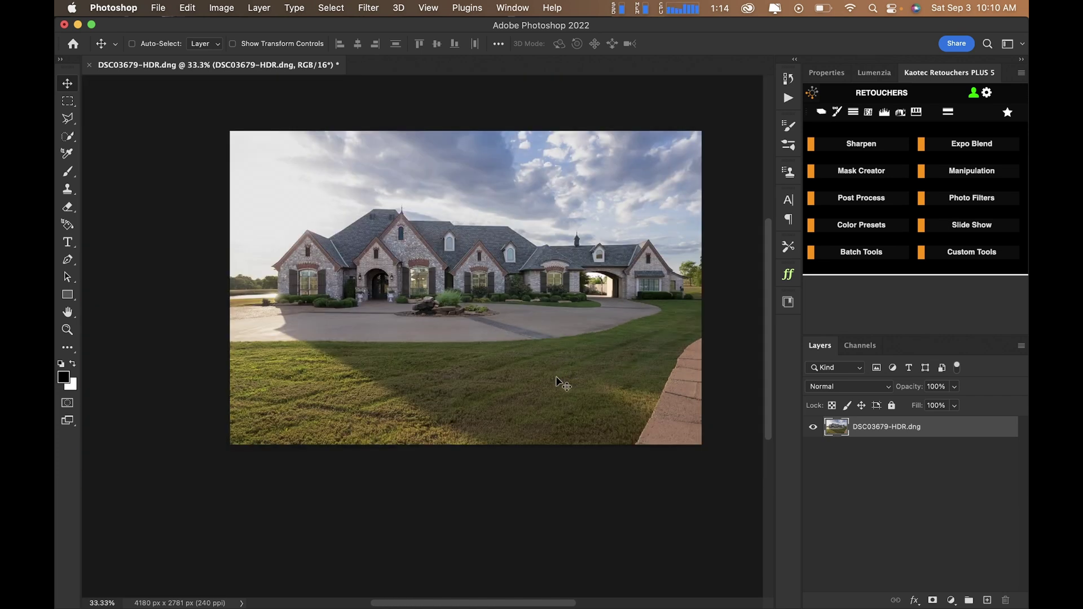
key("q")
key("q")
key("w")
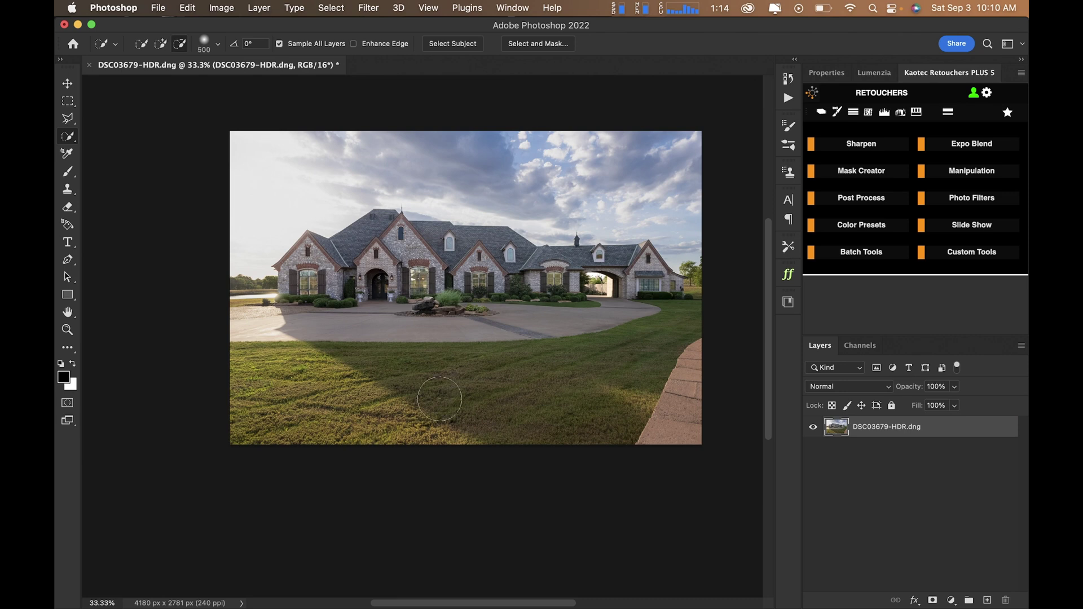
key("bracketright")
key("bracketright")
left_click(183, 45)
mouse_move(269, 401)
left_mouse_down()
mouse_move(298, 423)
mouse_move(411, 397)
mouse_move(490, 407)
mouse_move(556, 399)
left_mouse_up()
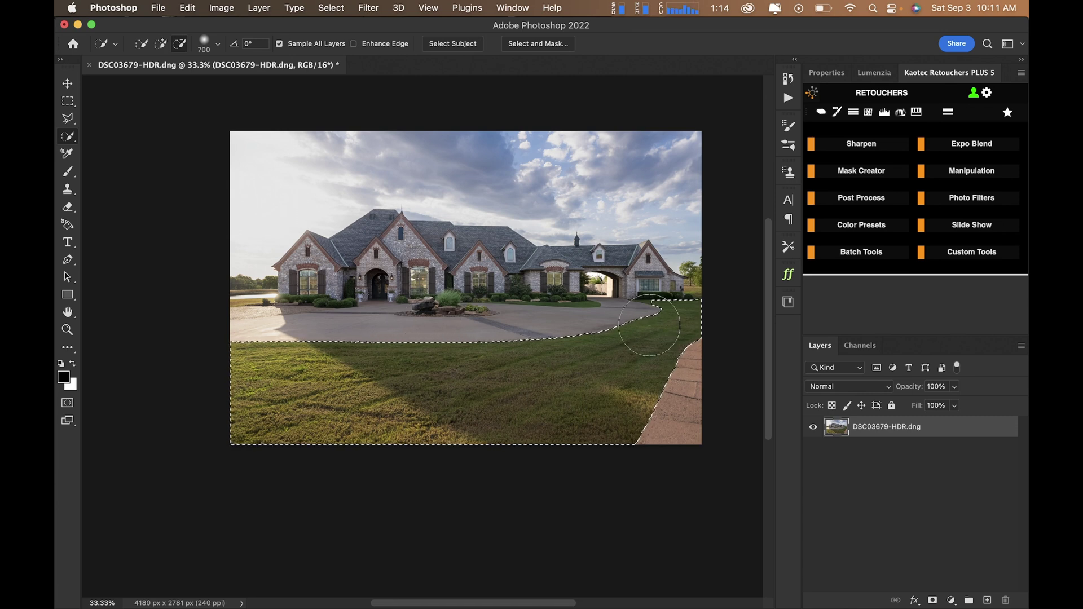
- Extend the lawn selection along the driveway's far edge with a brush size of 35, and subtract the hedge below the bay window
key("super+1")
key("bracketleft")
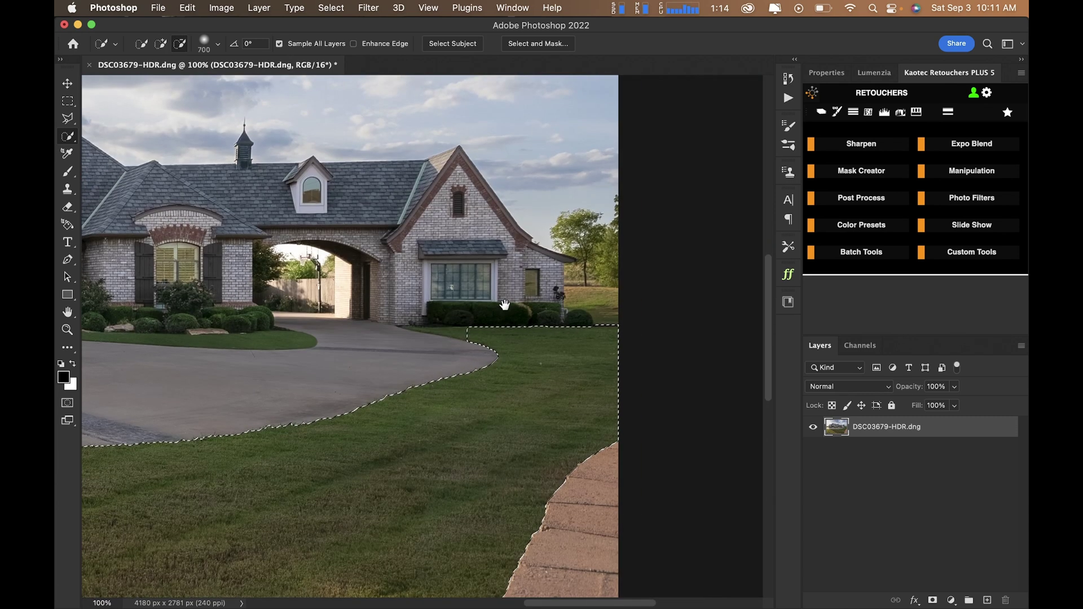
scroll(486, 314, "up", 2)
key("bracketleft")
key("bracketleft")
key("bracketleft")
key("bracketleft")
key("bracketleft")
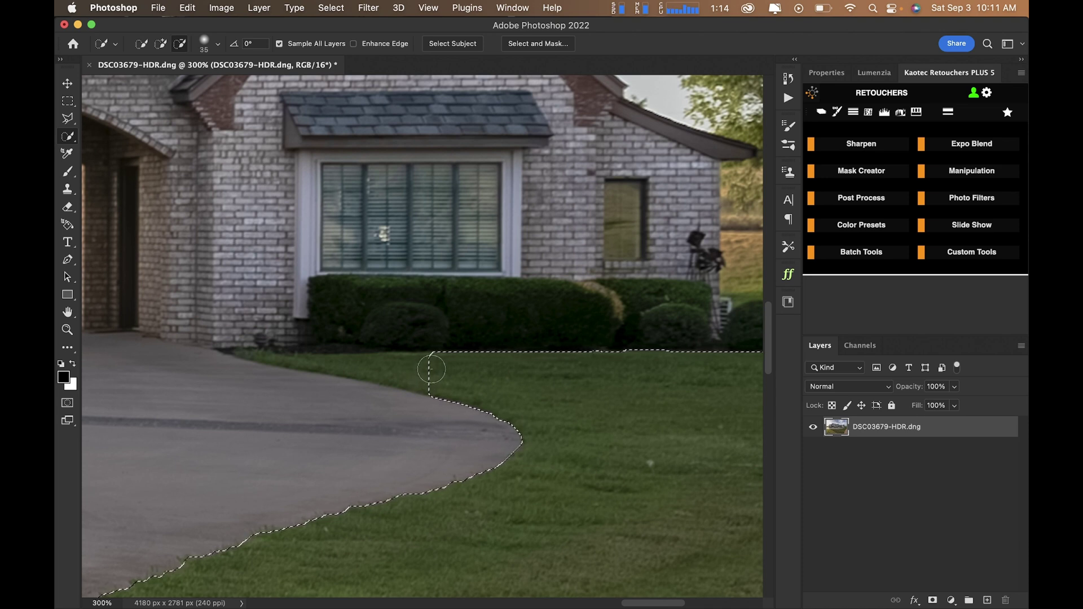
left_click_drag(430, 367, 418, 372)
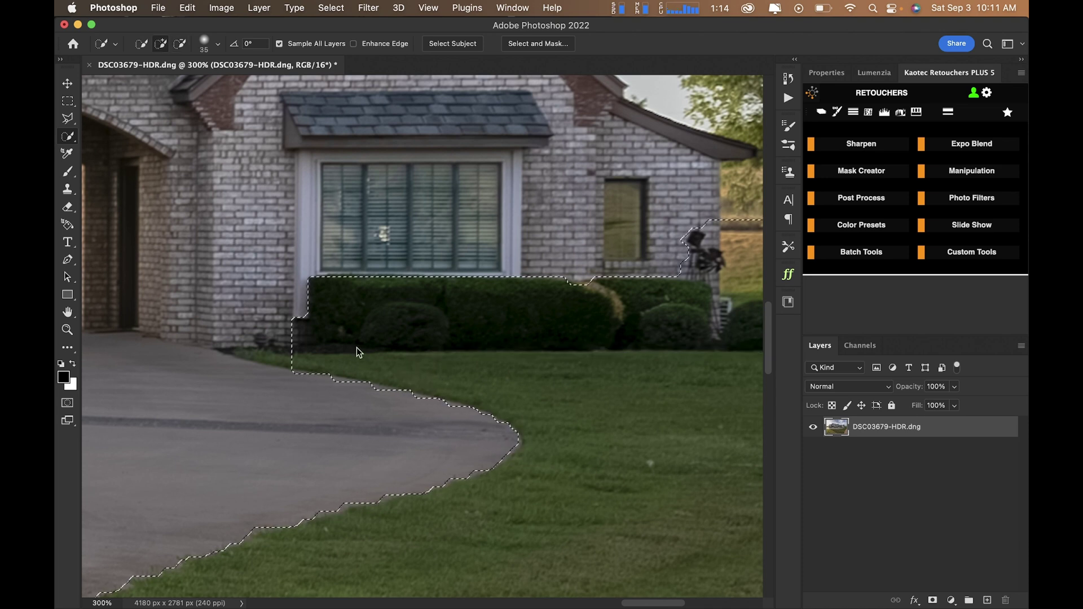
key("alt")
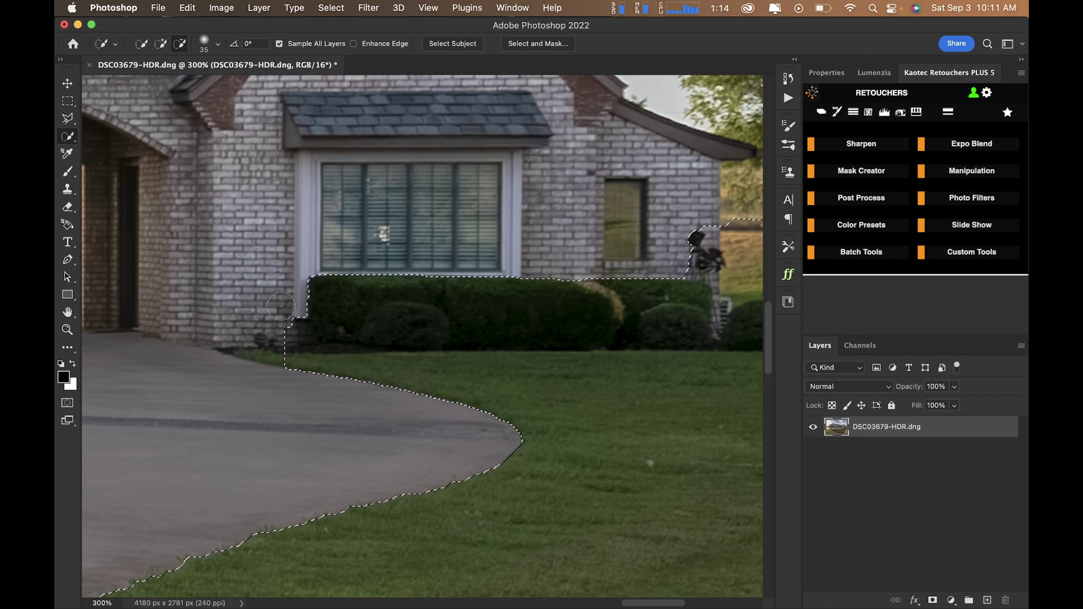
mouse_move(285, 311)
left_mouse_down()
mouse_move(697, 300)
mouse_move(678, 279)
mouse_move(562, 286)
left_mouse_up()
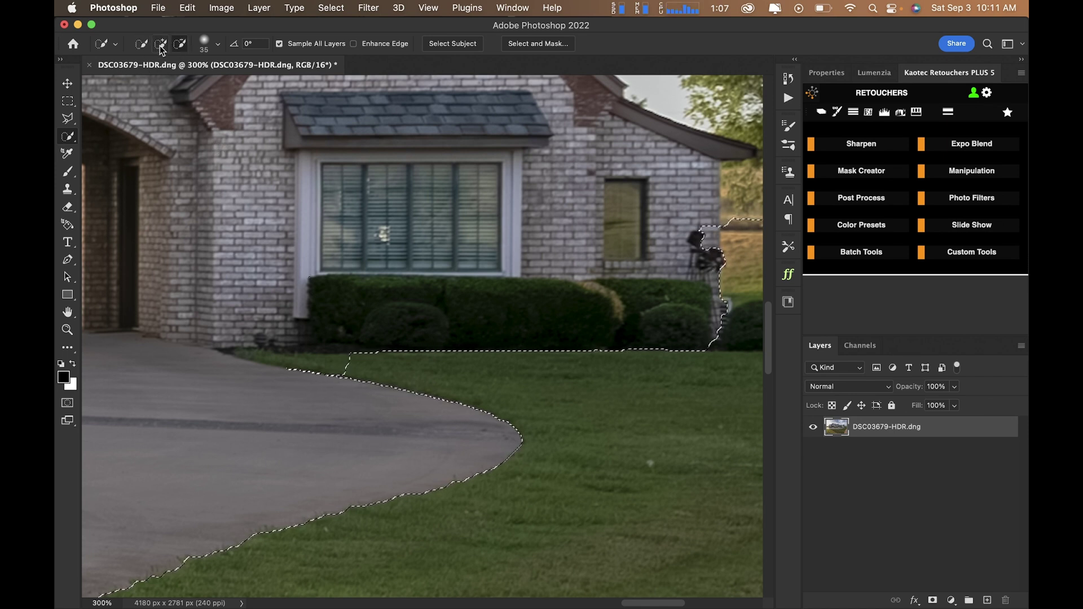
- Refine the selection where the grass slope meets the end of the house, excluding the wall and the dark object beside it
left_click_drag(532, 302, 319, 311)
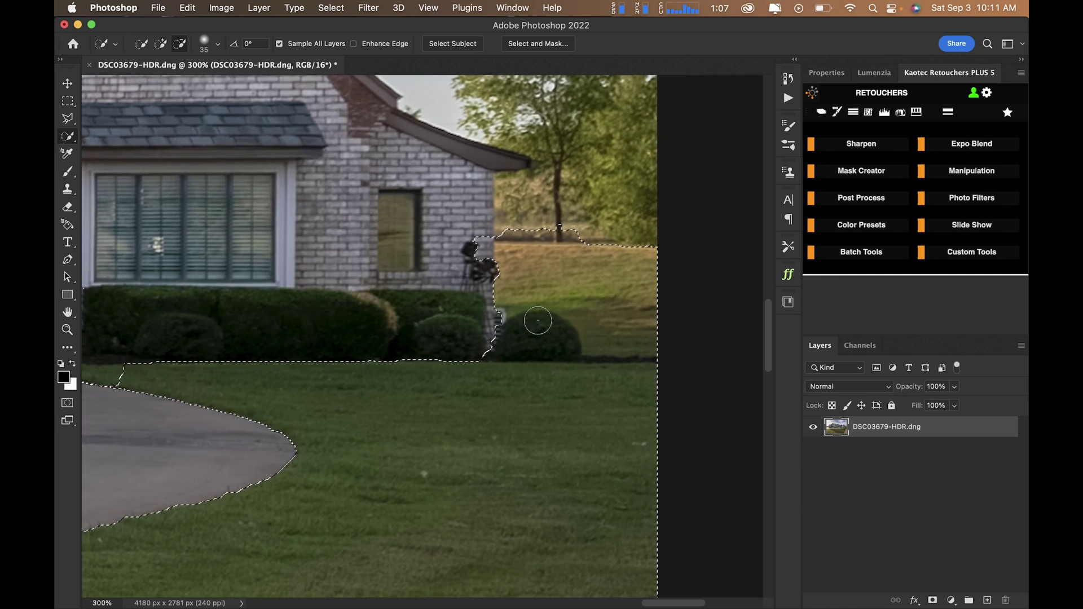
left_click_drag(502, 280, 501, 308)
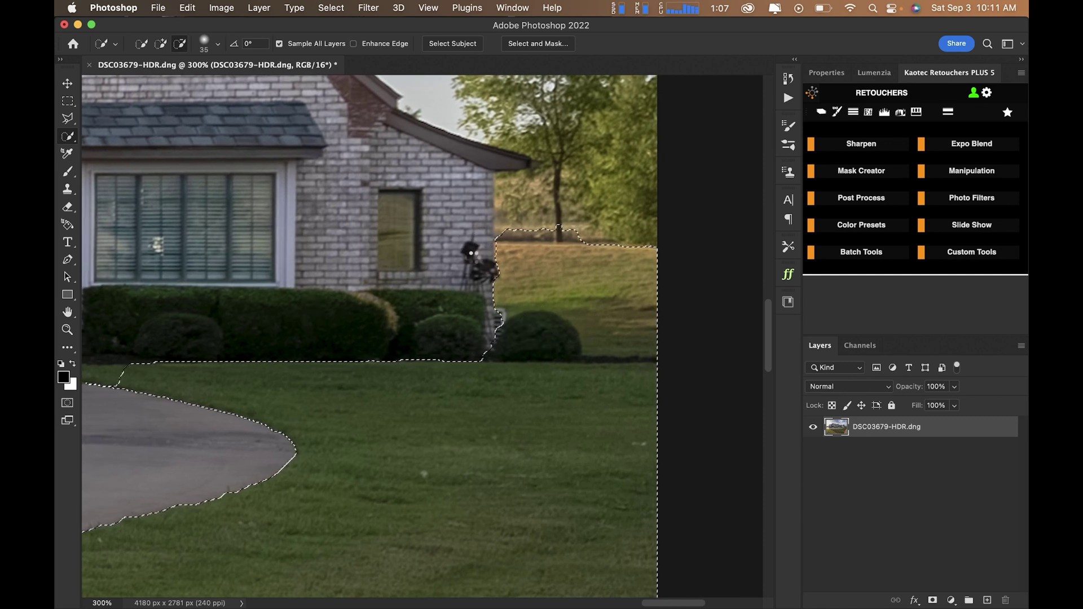
mouse_move(508, 248)
left_mouse_down()
mouse_move(522, 236)
mouse_move(598, 315)
mouse_move(527, 276)
mouse_move(510, 259)
mouse_move(524, 251)
mouse_move(556, 261)
mouse_move(524, 327)
left_mouse_up()
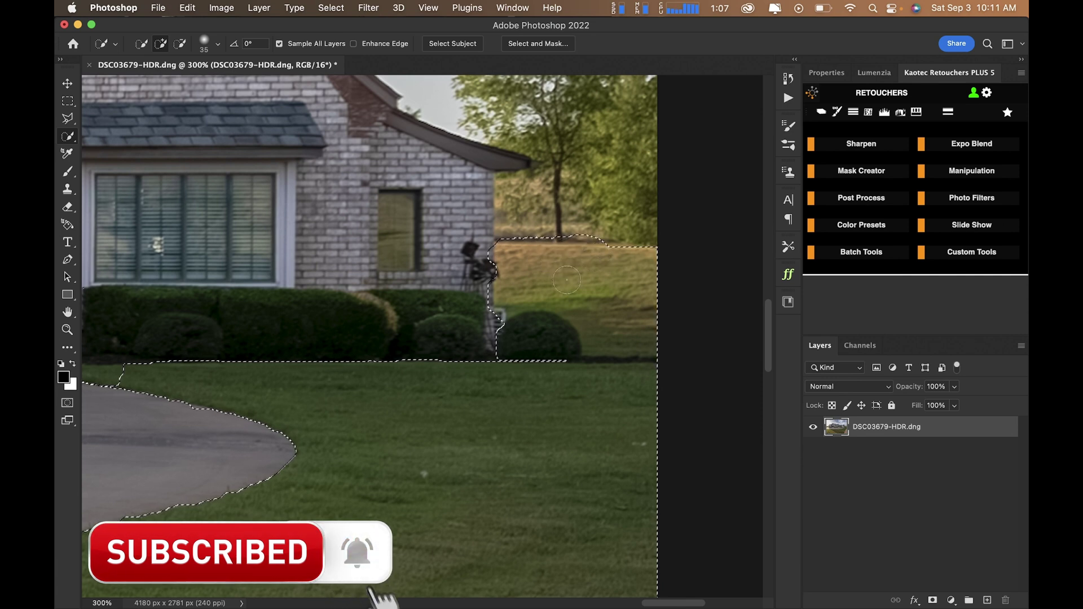
key("alt")
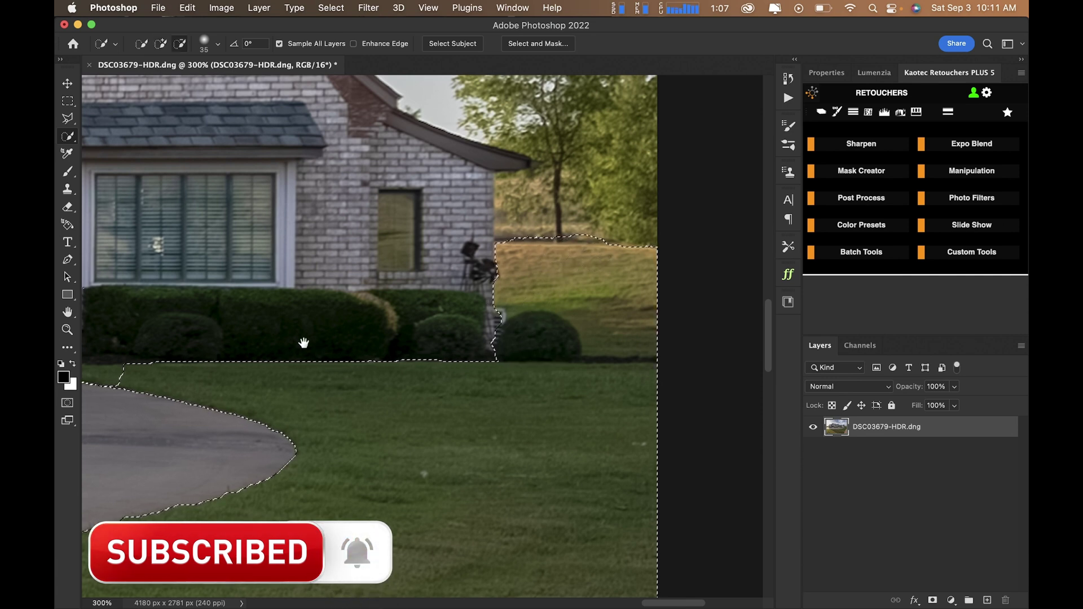
- Add the narrow grass tip beside the hedge and driveway to the lawn selection, using a brush size of 10
left_click_drag(302, 343, 675, 303)
key("bracketleft")
key("bracketleft")
key("bracketleft")
key("bracketleft")
key("bracketleft")
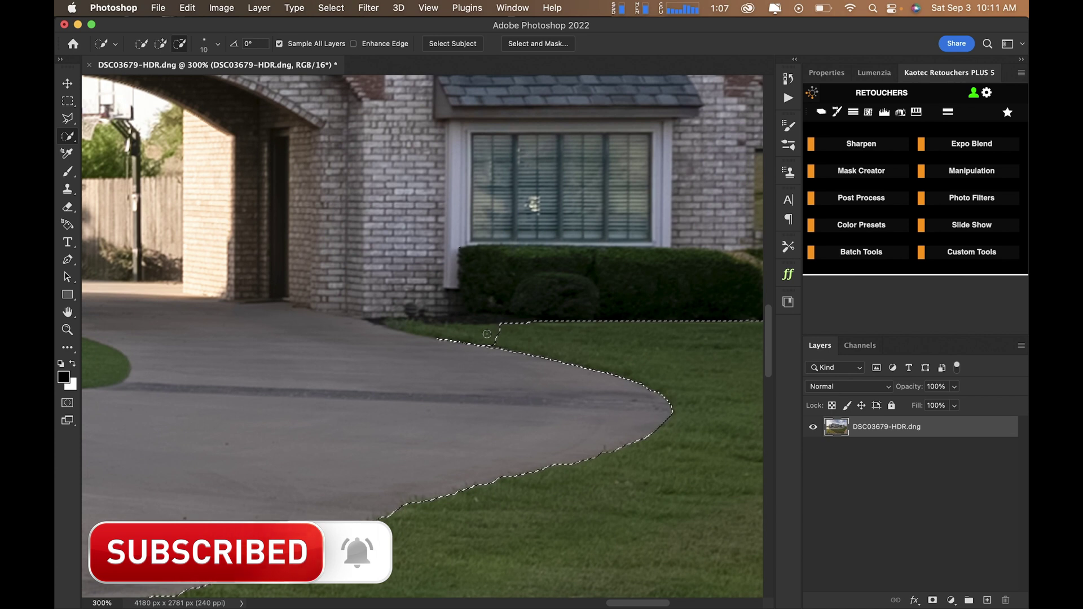
mouse_move(431, 332)
left_mouse_down()
mouse_move(414, 328)
mouse_move(426, 327)
left_mouse_up()
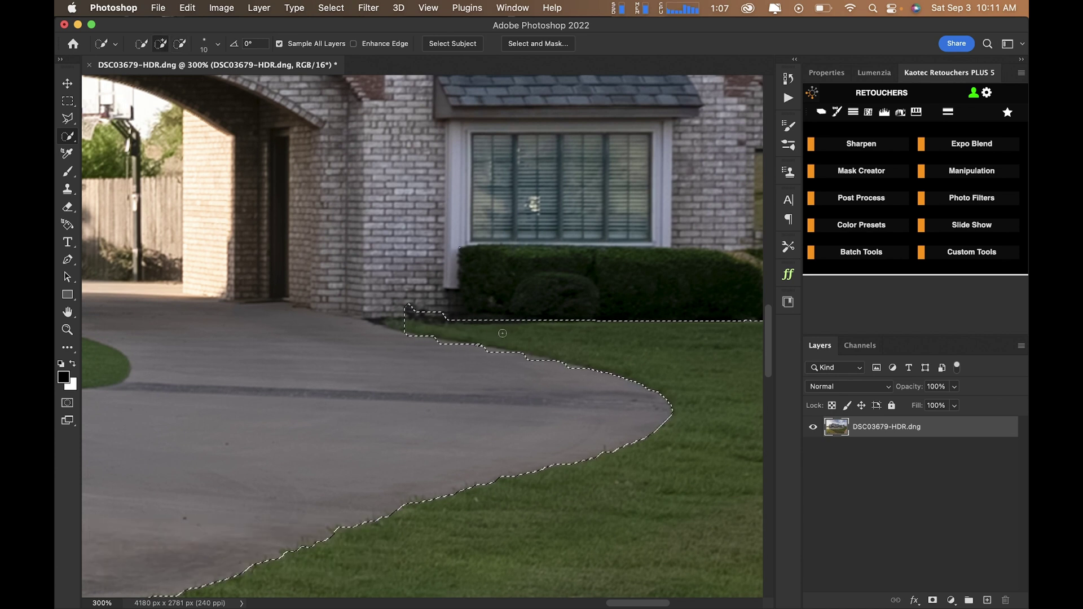
key("alt")
scroll(507, 333, "left", 15)
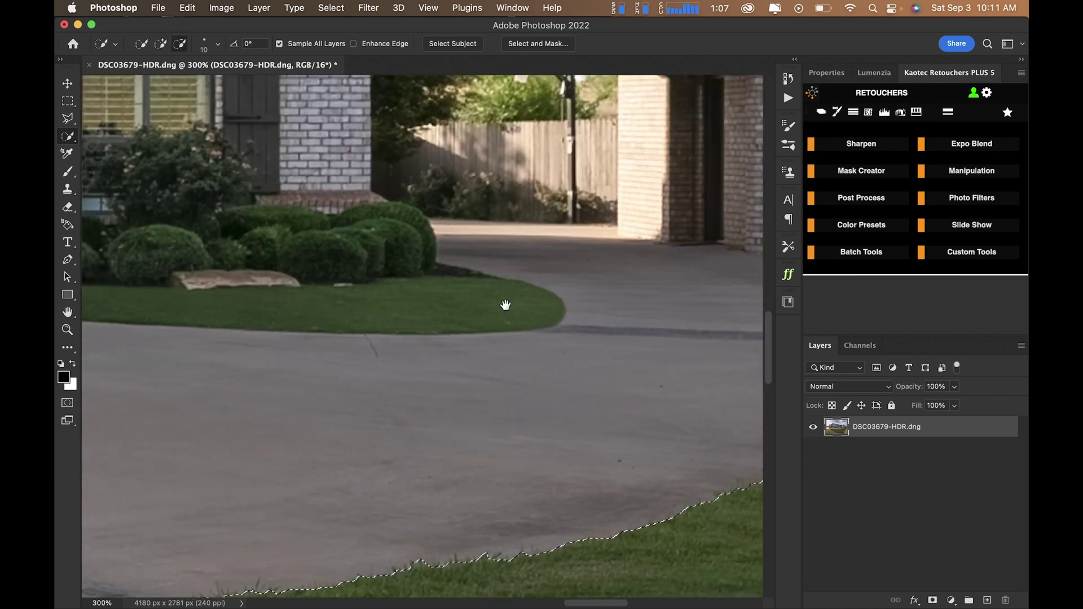
key("v")
key("super+0")
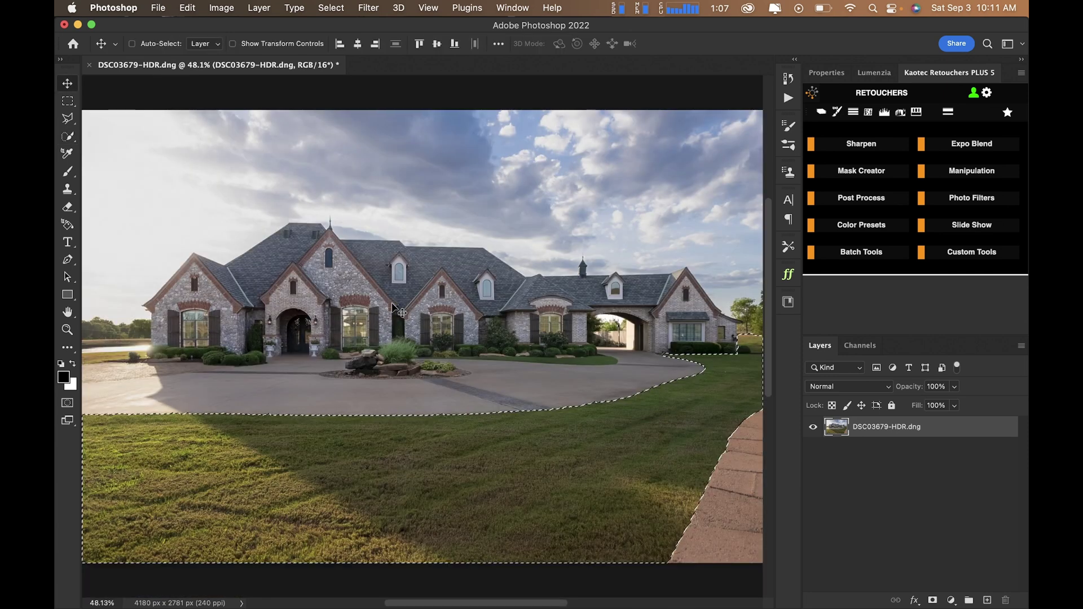
left_click_drag(193, 387, 398, 375)
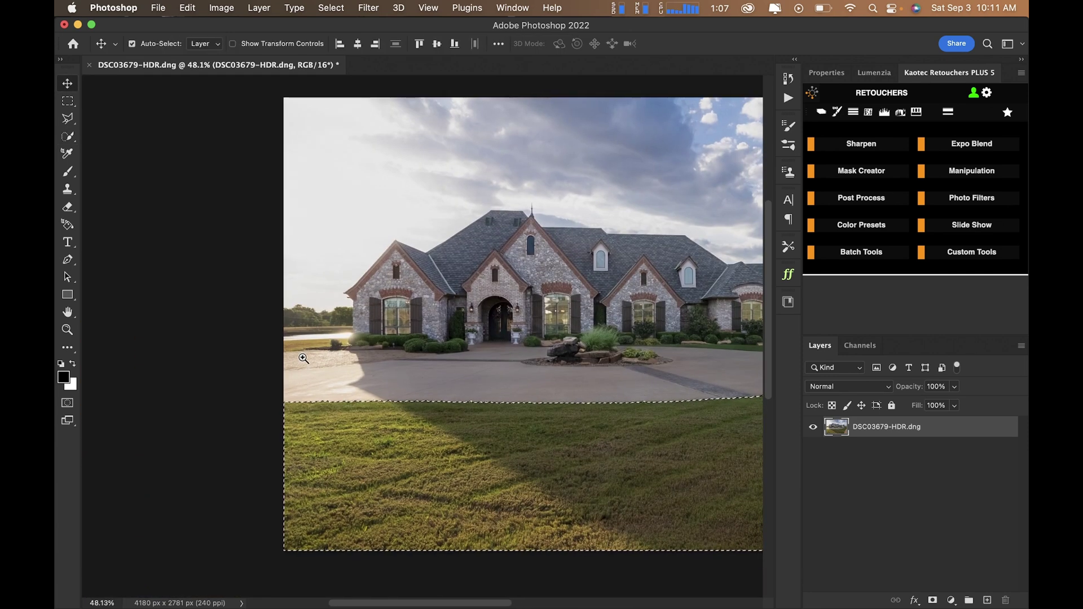
- Add the grass strip between the pond and the paved driveway to the lawn selection, using a Quick Selection brush size of 35
left_click_drag(302, 343, 381, 337)
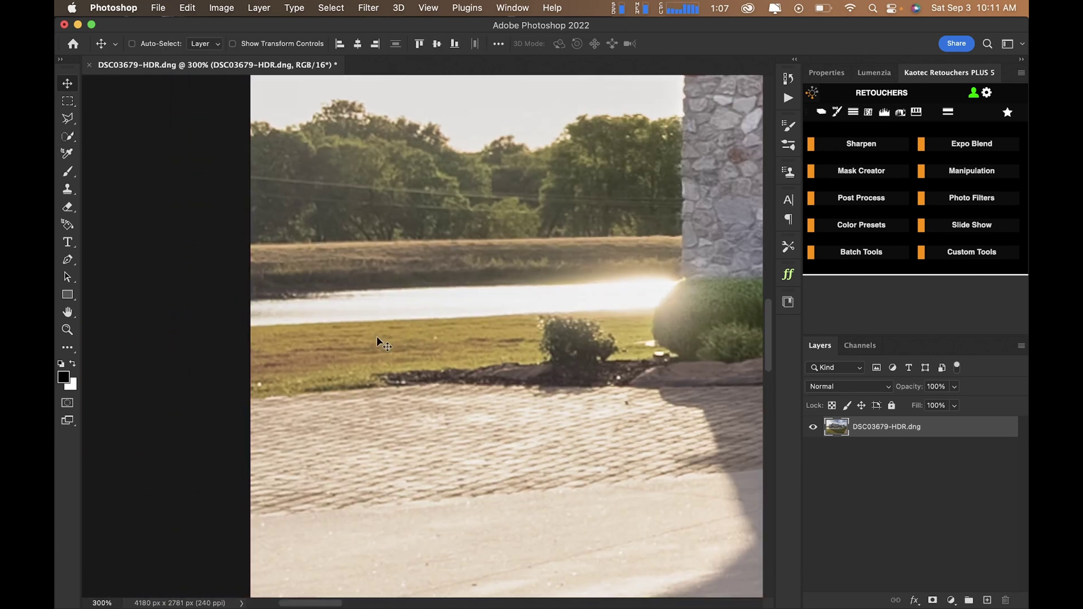
key("w")
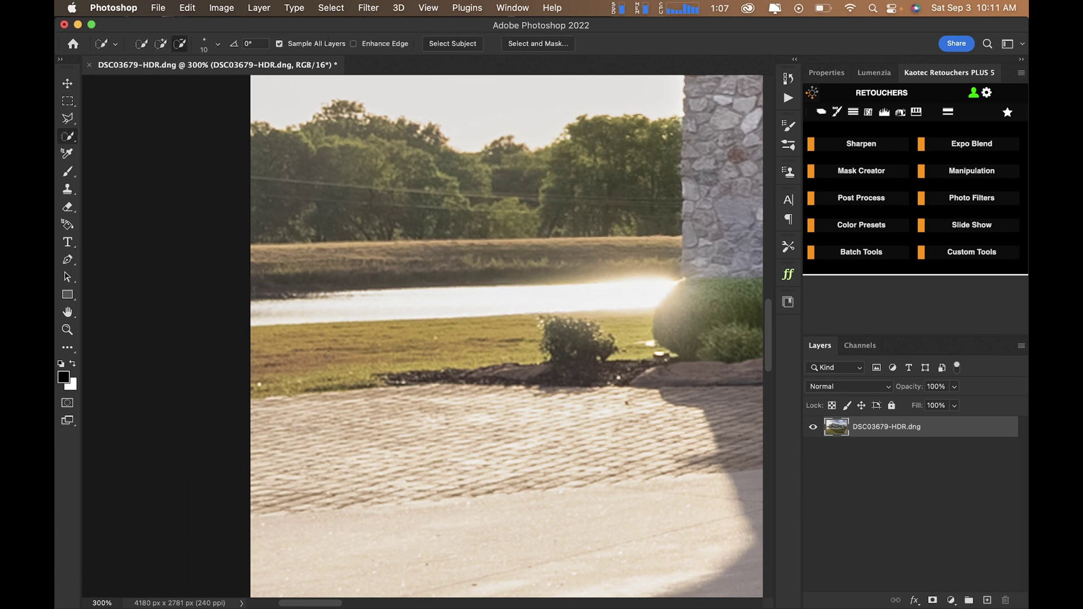
key("shift")
mouse_move(419, 336)
left_mouse_down()
mouse_move(524, 377)
mouse_move(648, 330)
mouse_move(626, 331)
left_mouse_up()
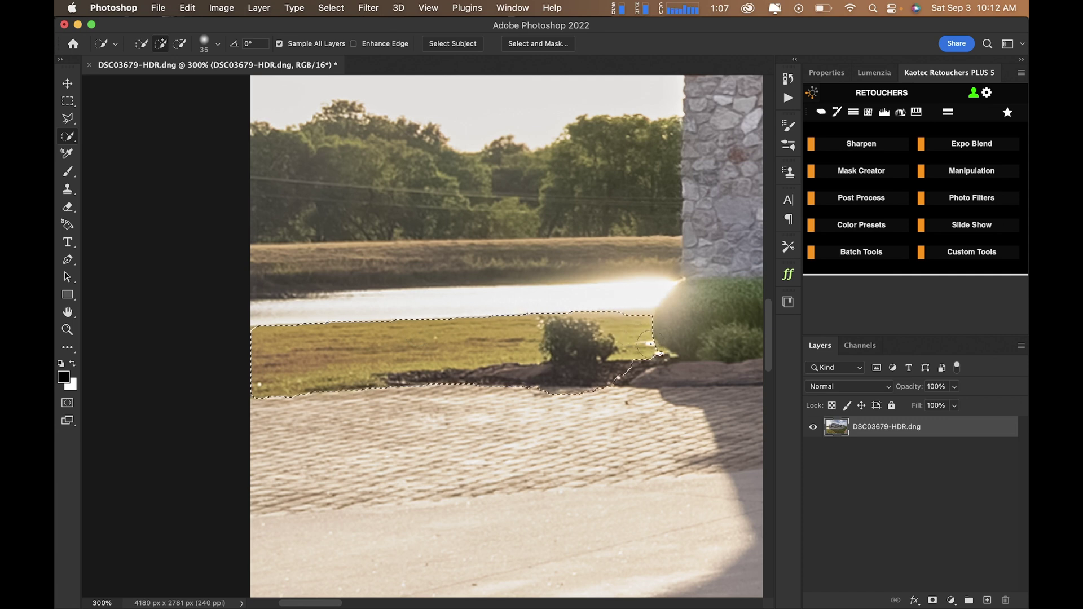
- Subtract the small dark bush and the mulch bed along the driveway from the lawn selection beside the pond
key("alt")
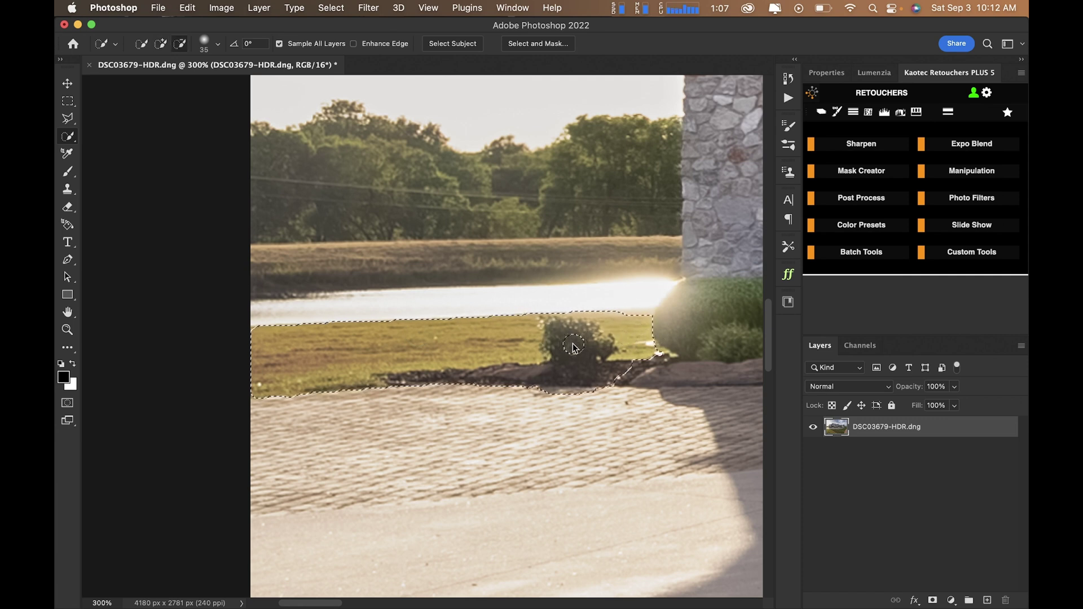
left_click(578, 343, "alt")
mouse_move(579, 340)
left_mouse_down()
mouse_move(517, 379)
mouse_move(527, 382)
mouse_move(477, 387)
mouse_move(630, 387)
left_mouse_up()
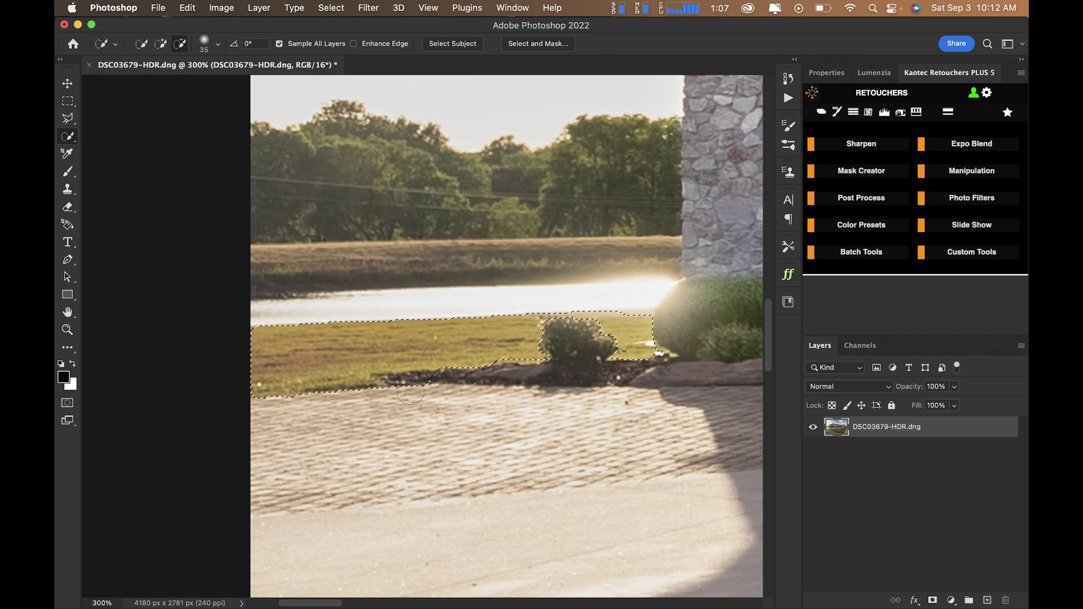
mouse_move(410, 392)
left_mouse_down()
mouse_move(422, 394)
mouse_move(404, 386)
mouse_move(424, 392)
left_mouse_up()
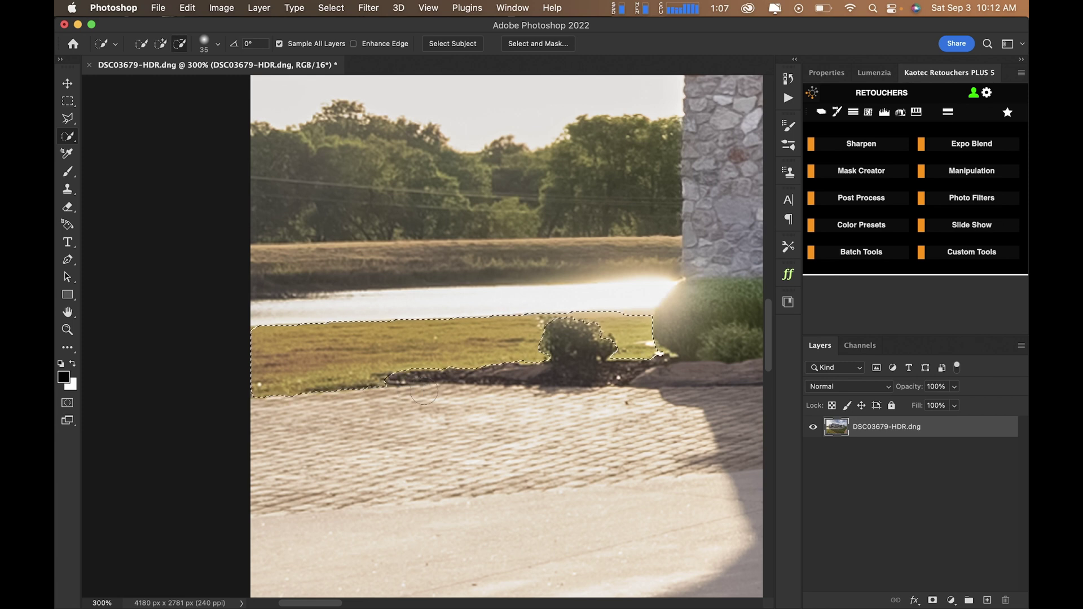
key("v")
key("super+0")
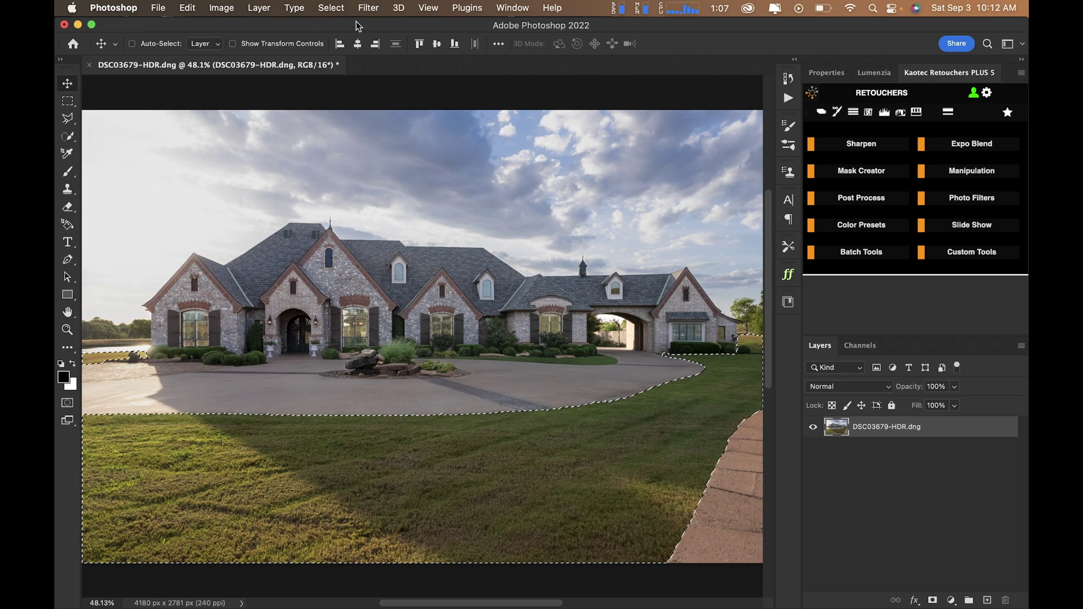
- Feather the lawn selection with a radius of 20 pixels
left_click(334, 10)
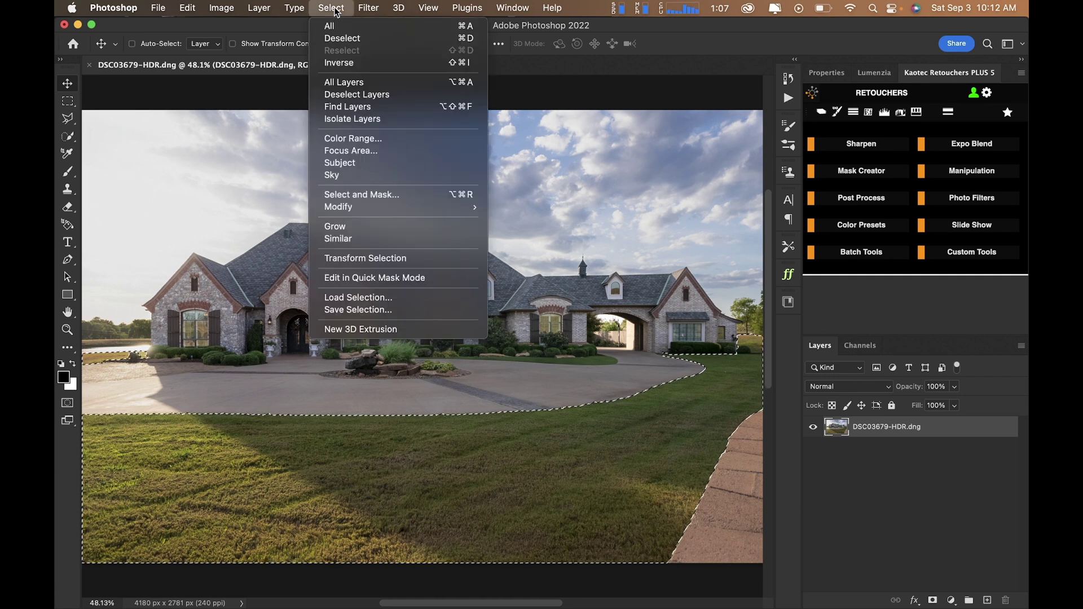
mouse_move(432, 207)
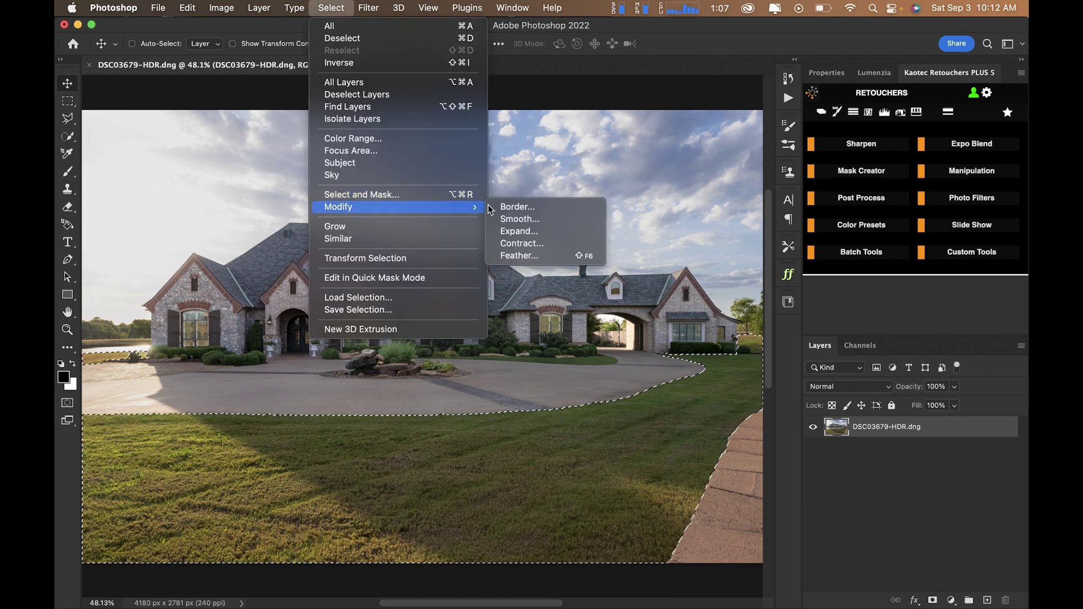
left_click(536, 253)
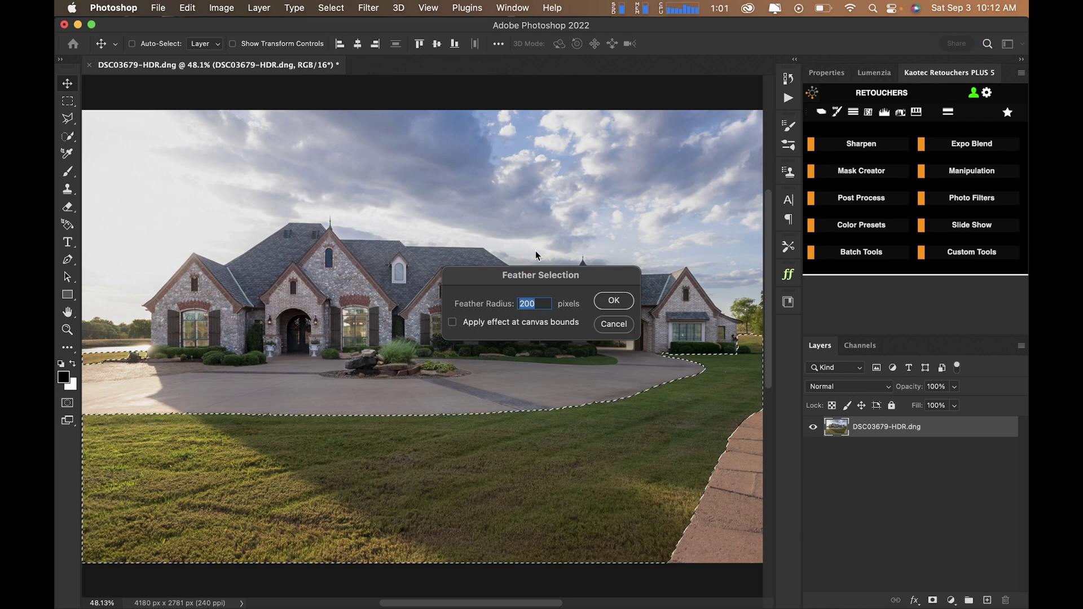
type("20")
left_click(613, 300)
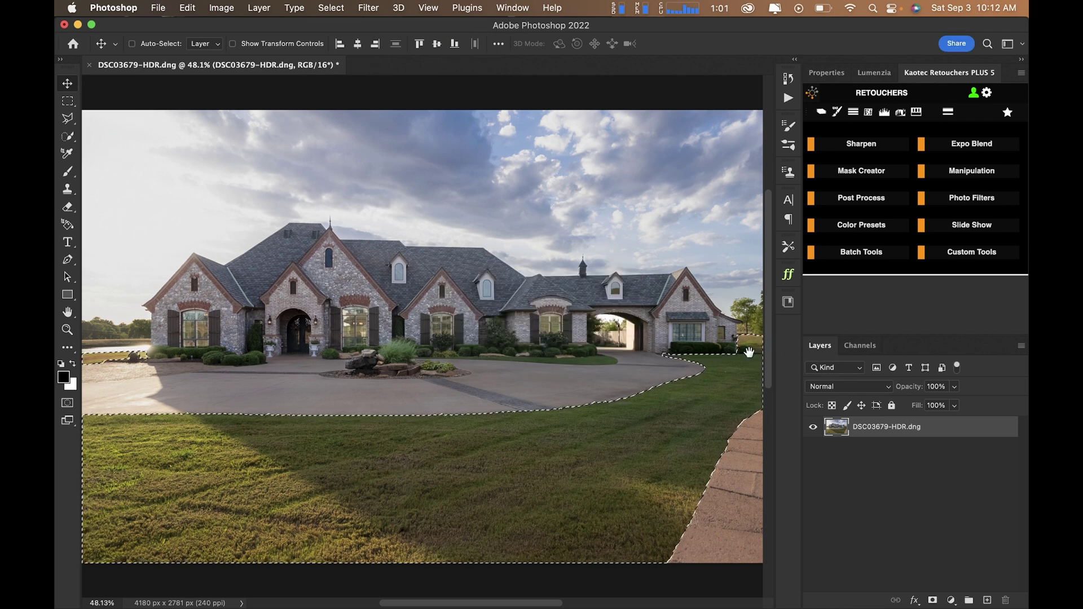
- Subtract the round bush at the far end of the house from the lawn selection
scroll(559, 342, "up", 10)
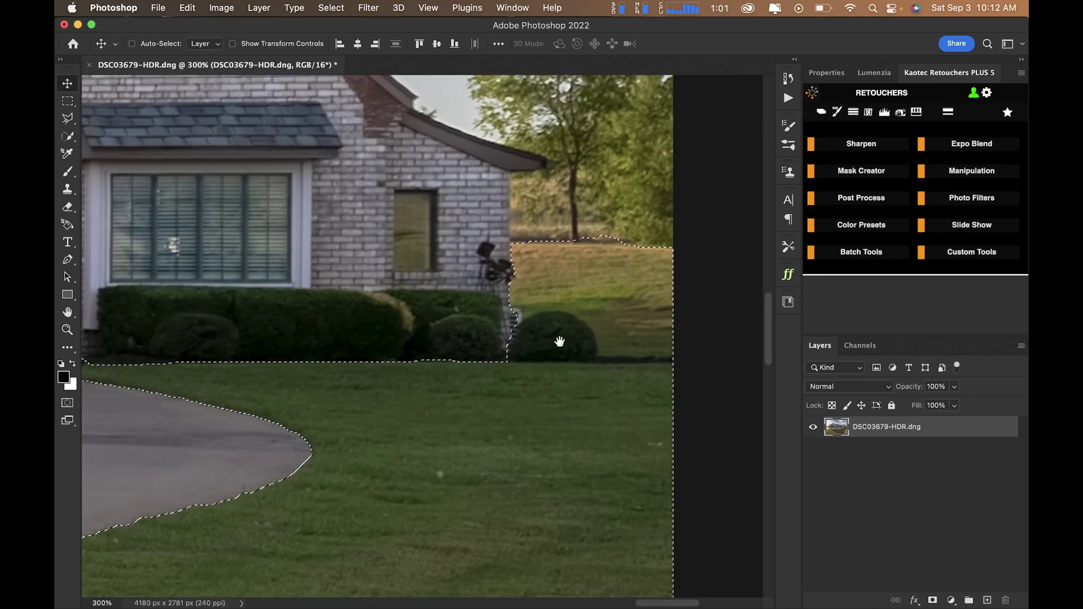
mouse_move(559, 342)
left_mouse_down()
mouse_move(522, 338)
mouse_move(530, 316)
mouse_move(500, 341)
left_mouse_up()
key("w")
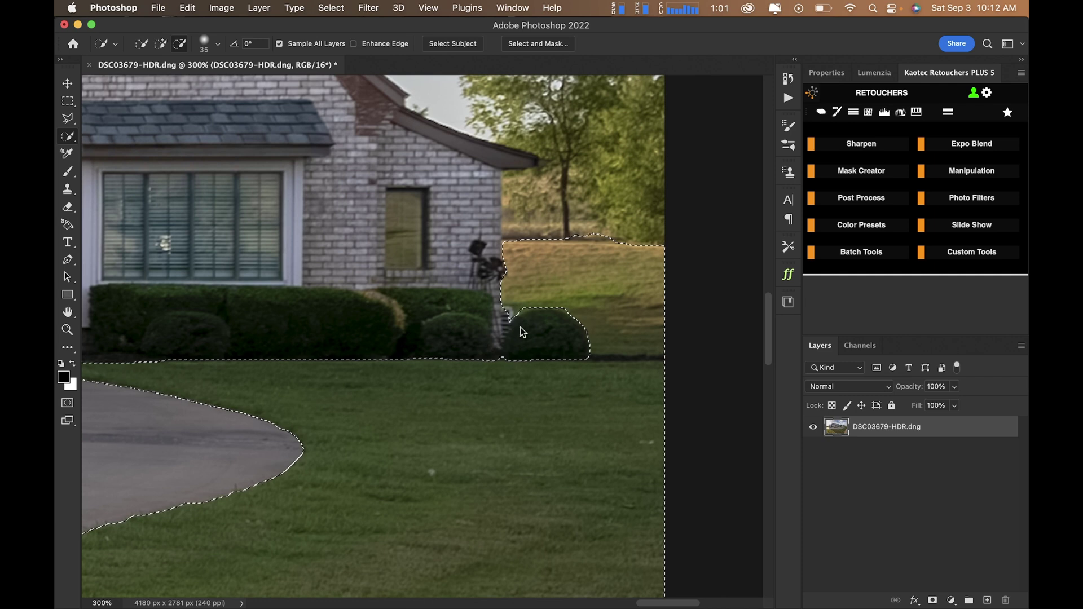
key("v")
key("super+0")
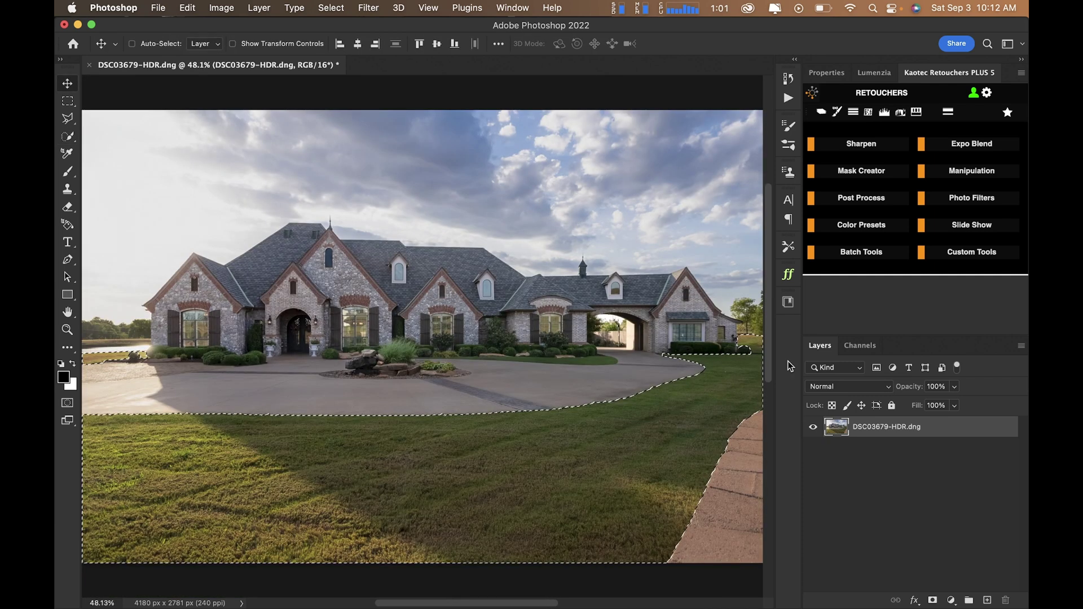
- Save the lawn selection as a new alpha channel, deselect it, and return to the layer list
left_click(860, 345)
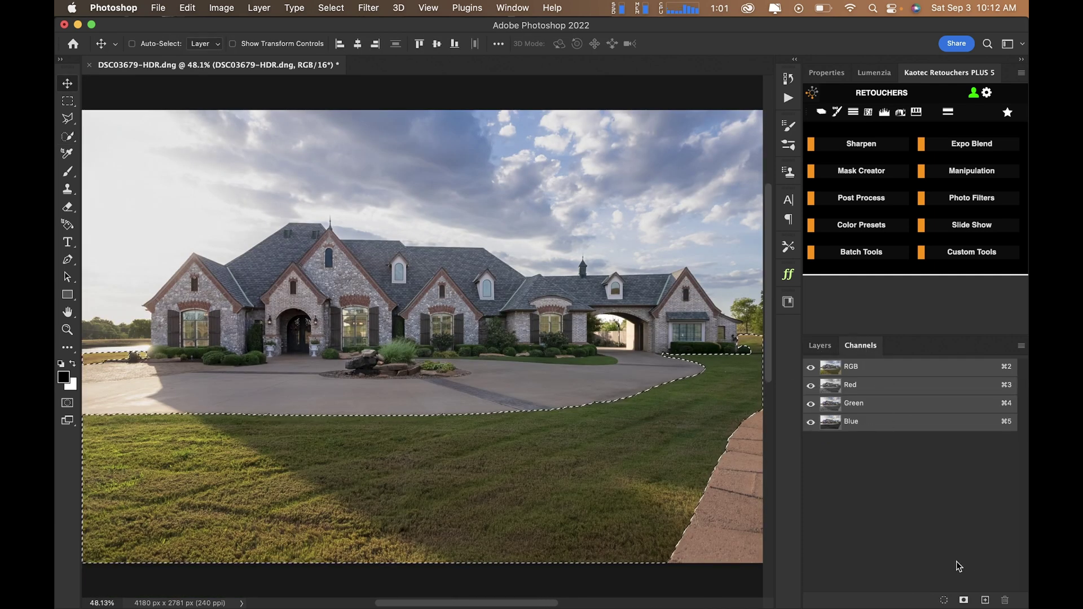
left_click(964, 601)
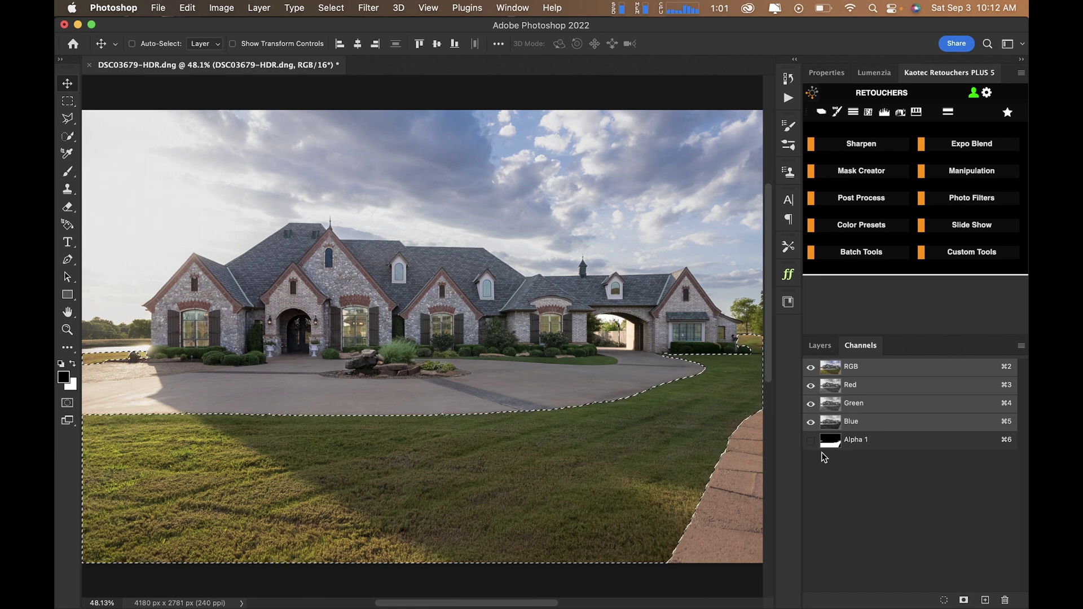
key("super+d")
left_click(818, 347)
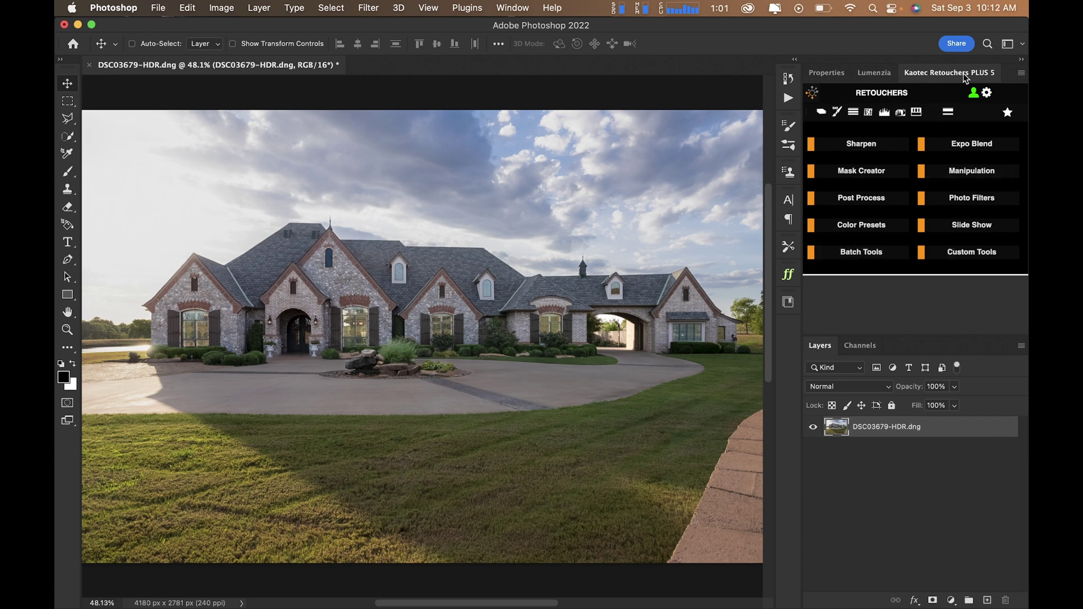
- Switch to Safari and look over the Retouchers Greenery product page, including its features and pricing
mouse_move(543, 603)
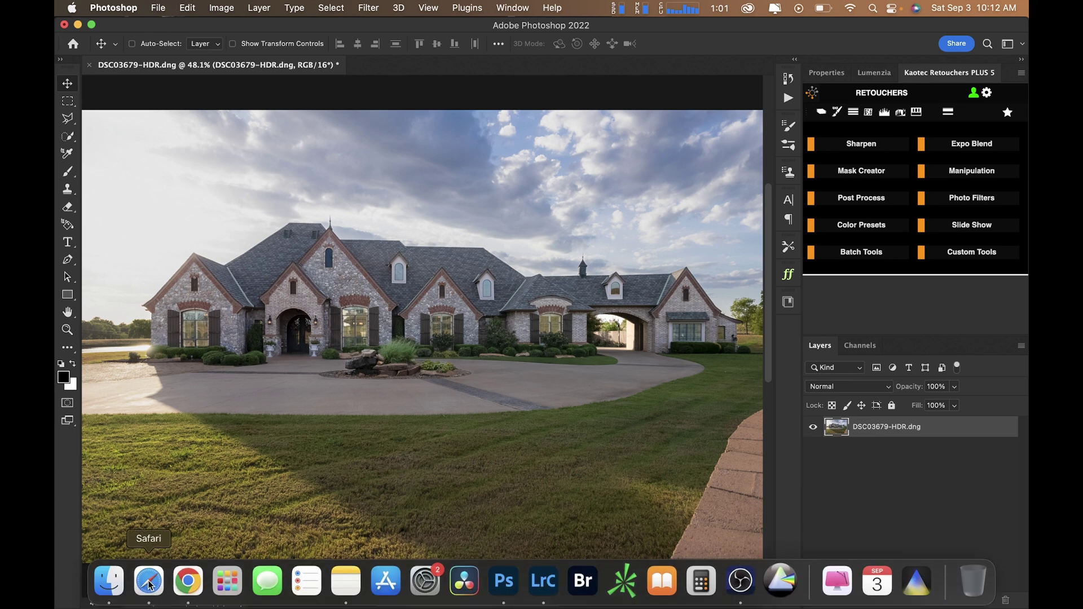
left_click(151, 580)
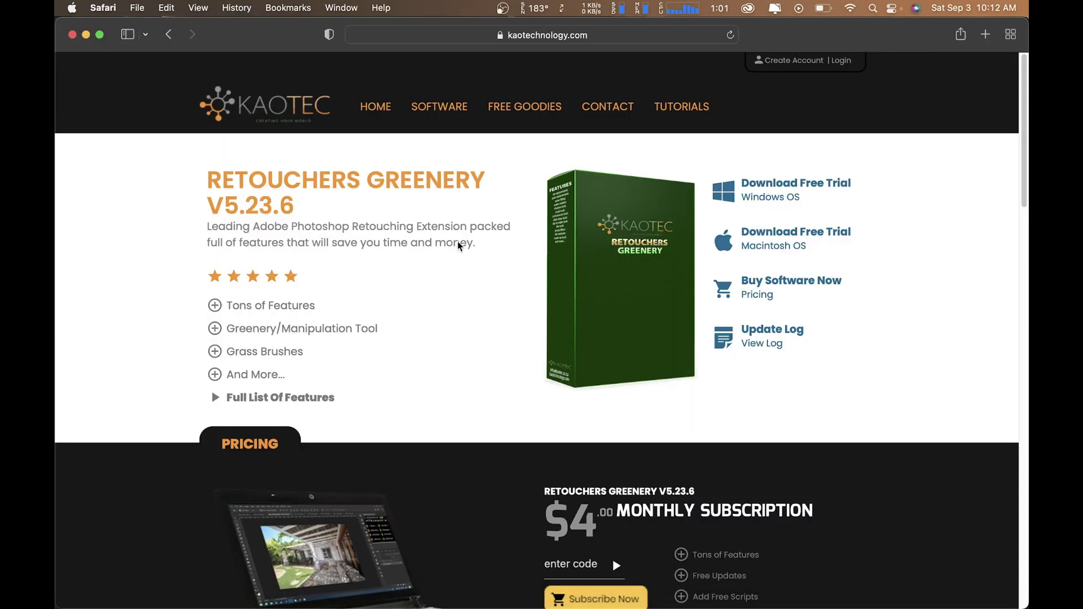
scroll(592, 428, "down", 2)
scroll(609, 442, "up", 2)
scroll(452, 322, "down", 2)
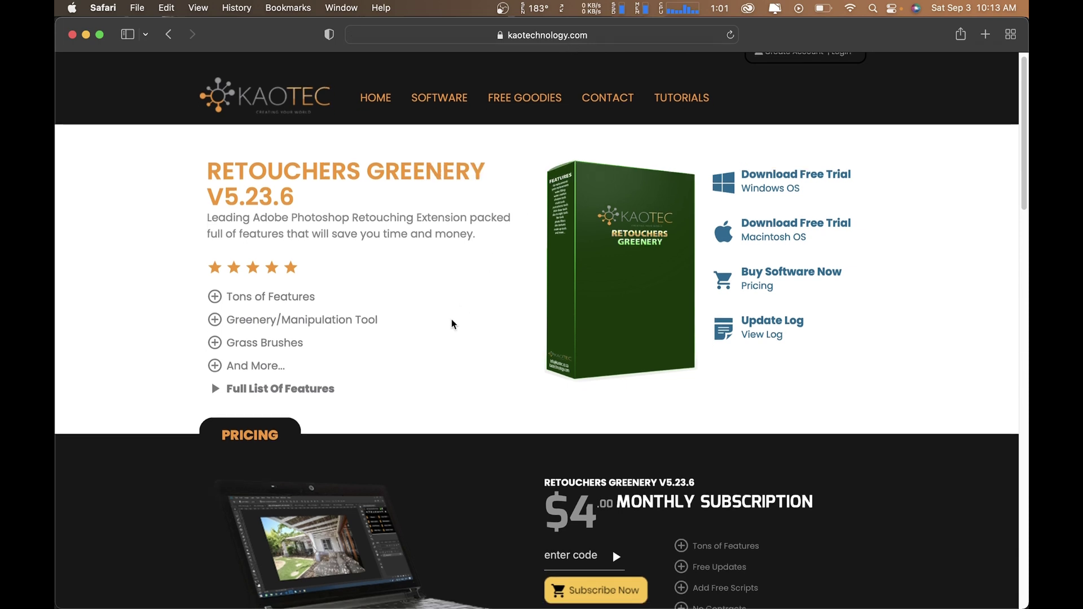
scroll(452, 322, "down", 6)
scroll(452, 321, "up", 4)
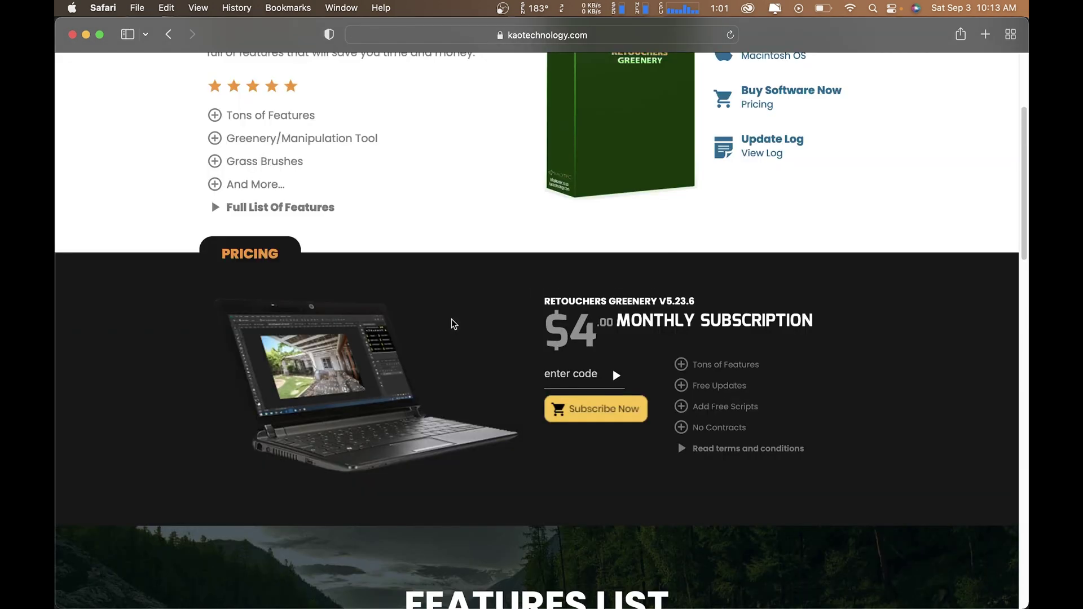
scroll(451, 321, "down", 1)
scroll(452, 323, "up", 3)
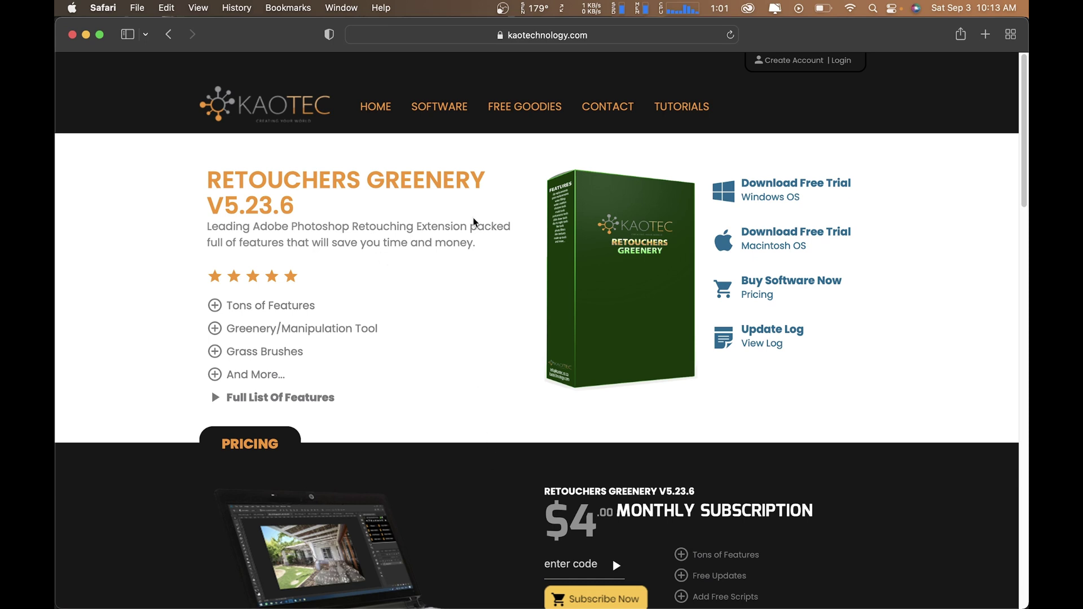
- Switch back to Photoshop, add the Grass 3 texture from the Retouchers Greenery tools, and shift it down over the photo
key("super+Tab")
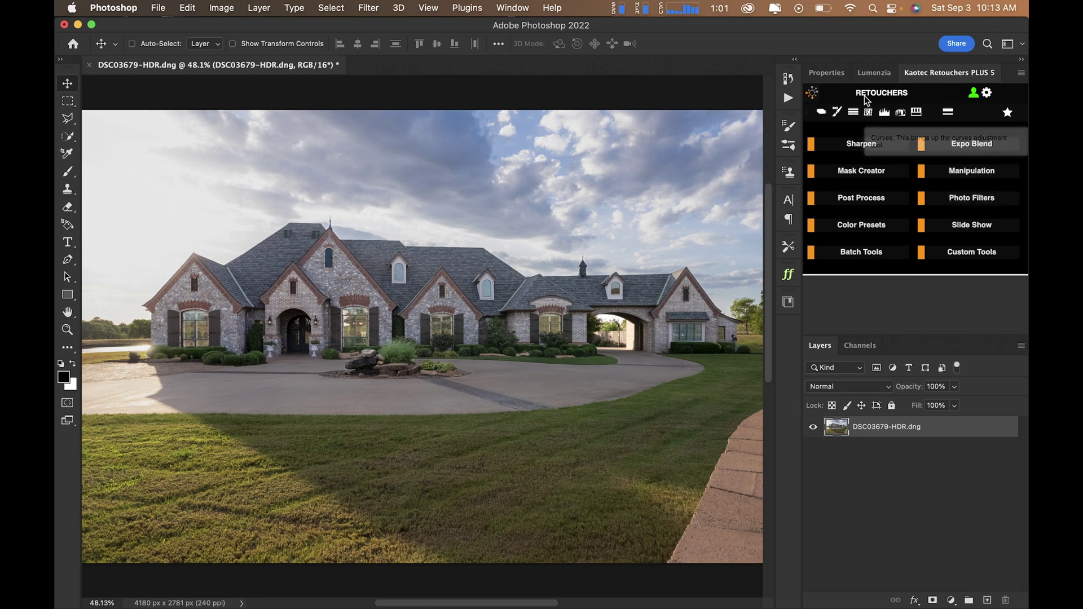
left_click(972, 171)
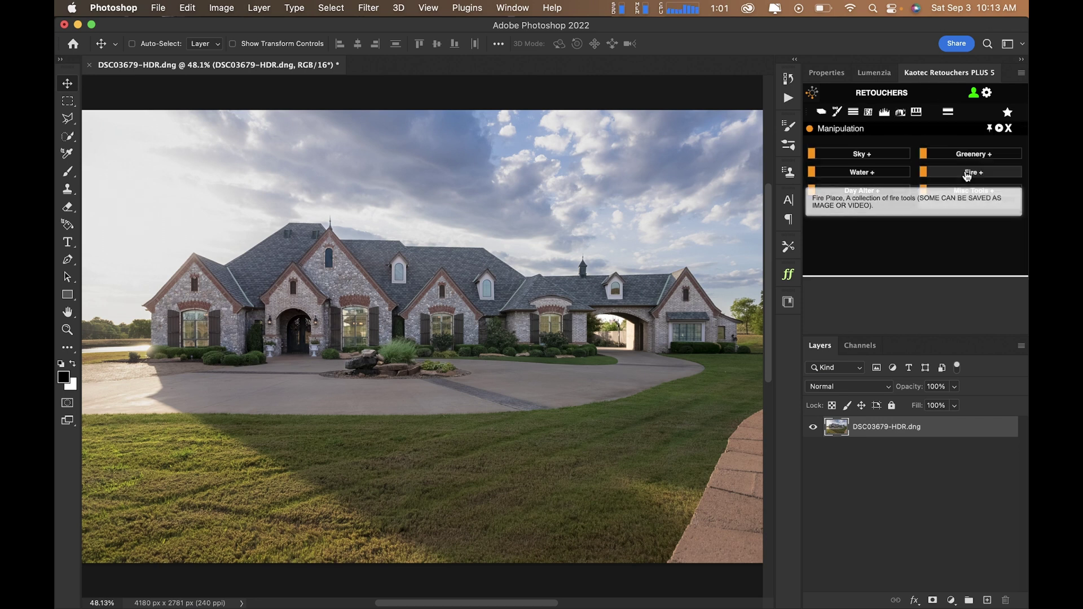
left_click(1007, 153)
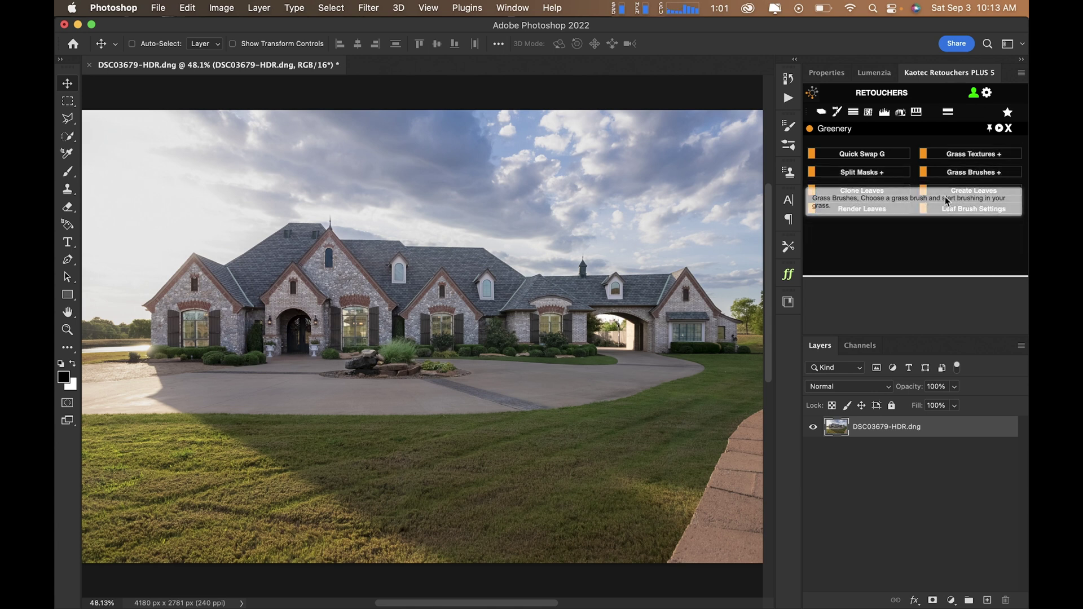
left_click(974, 158)
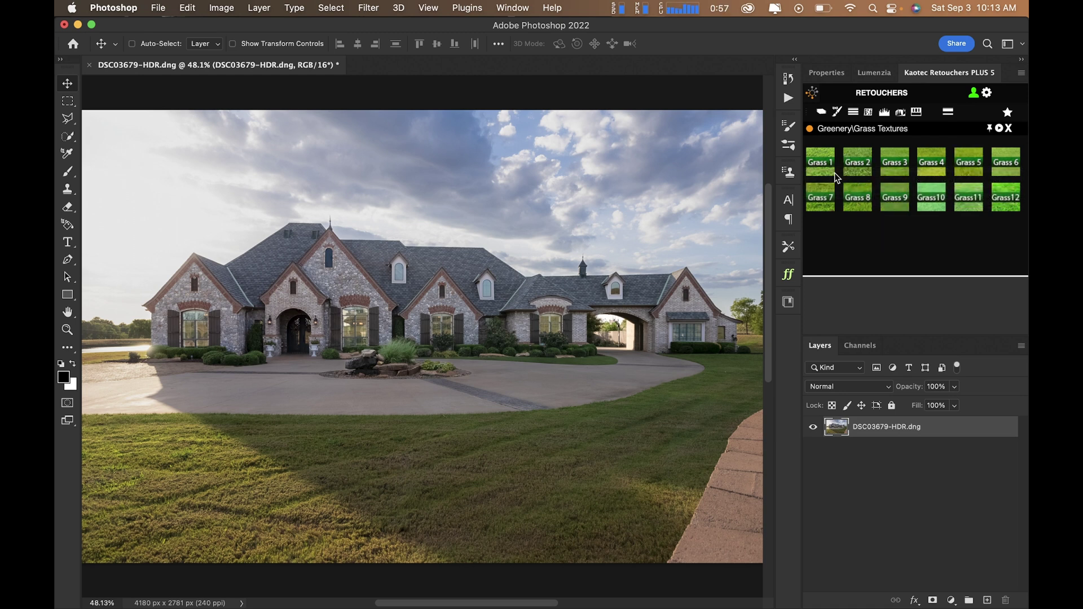
left_click(909, 168)
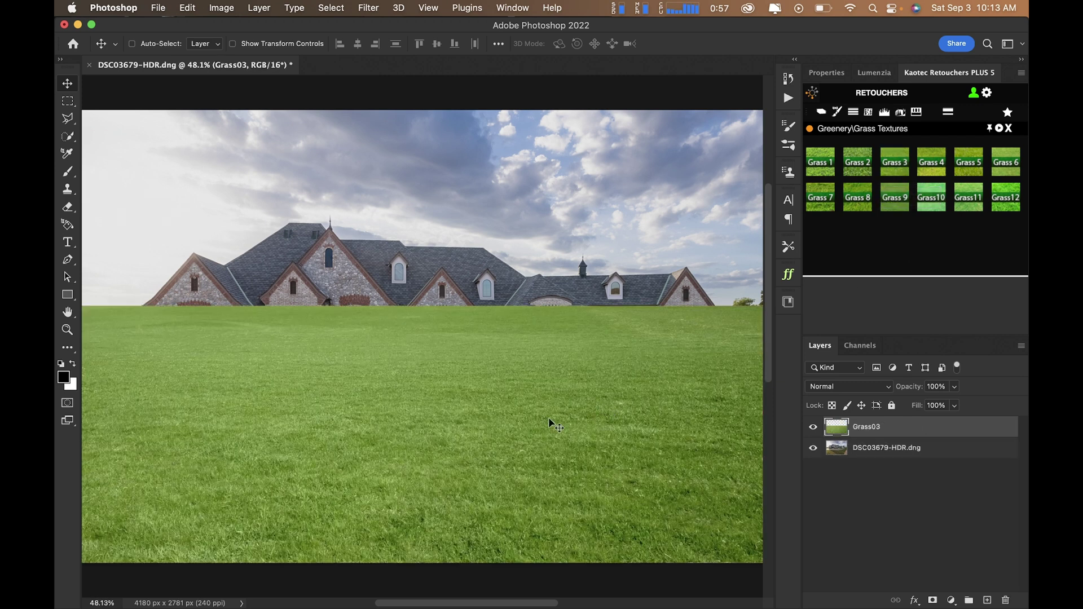
mouse_move(510, 430)
left_mouse_down()
mouse_move(510, 487)
mouse_move(507, 435)
left_mouse_up()
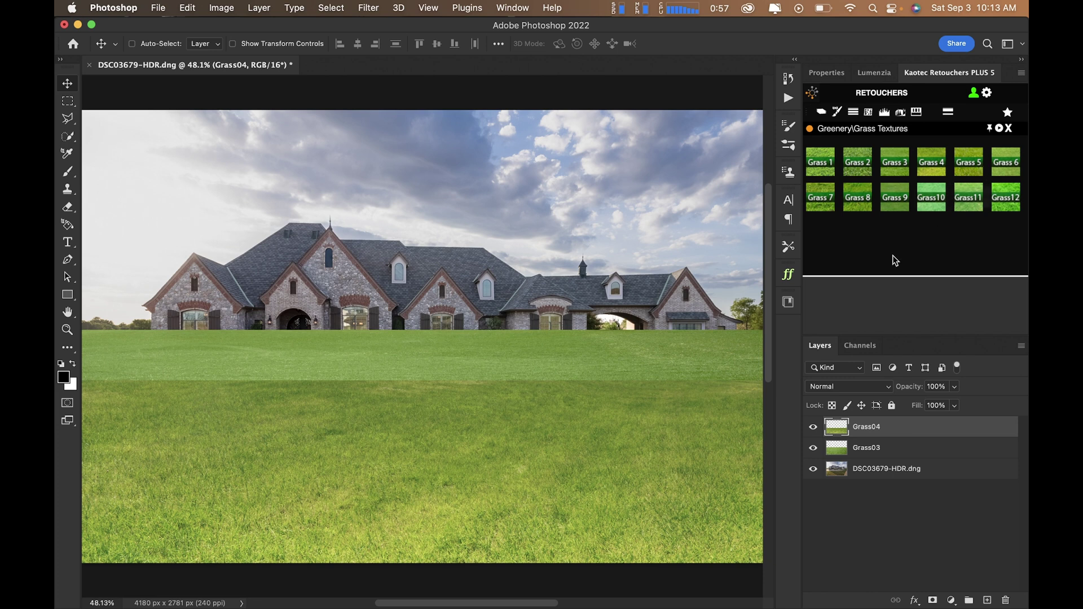
- Try the Grass 1 texture against Grass 4 with Grass03 hidden, delete both trial layers, and show Grass03 again
left_click(812, 447)
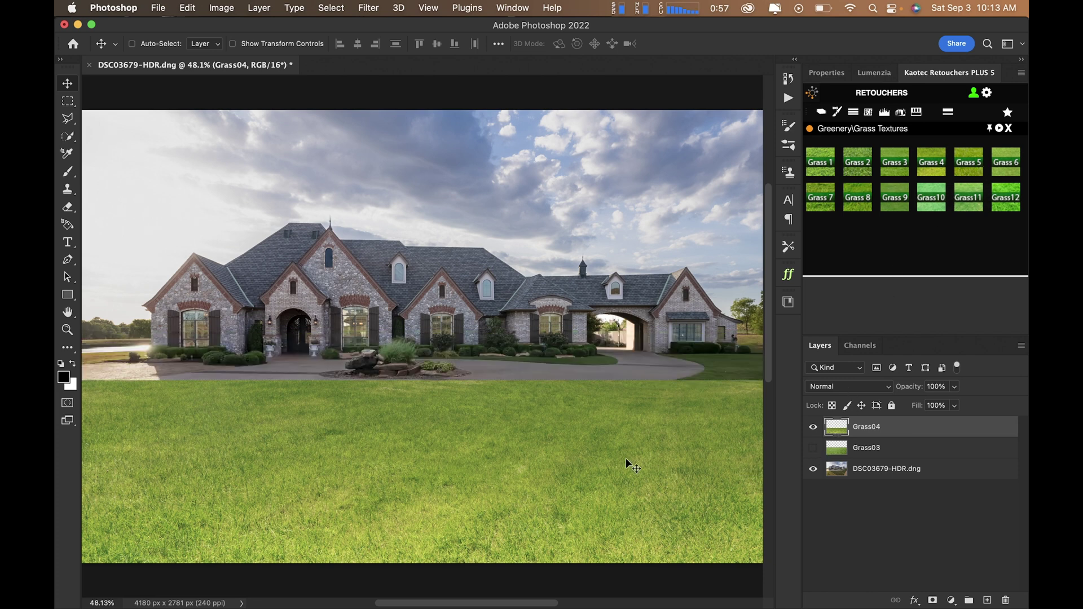
left_click(820, 161)
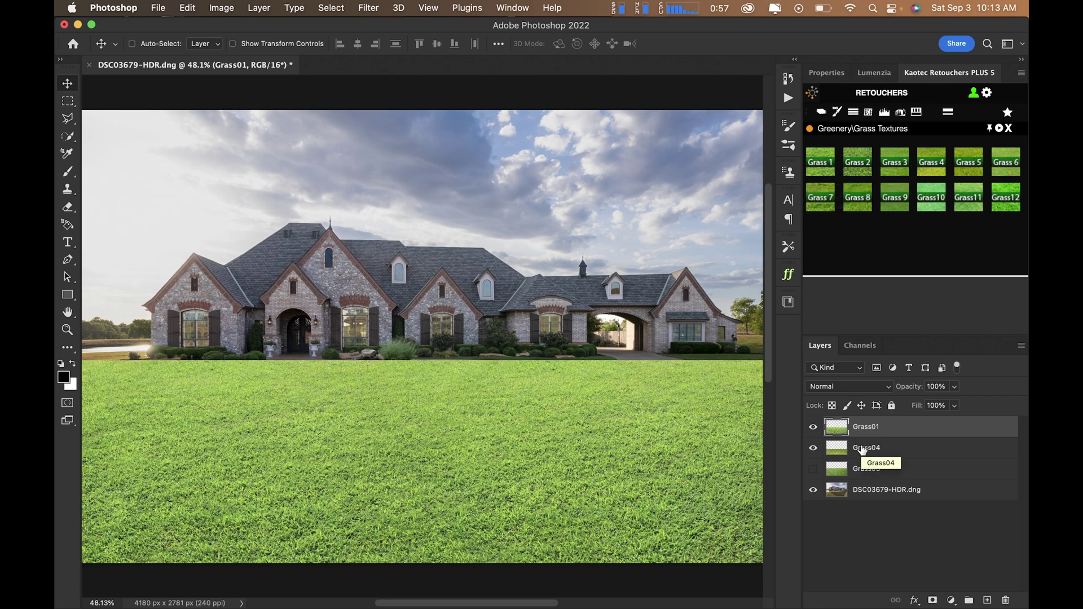
left_click(861, 448, "shift")
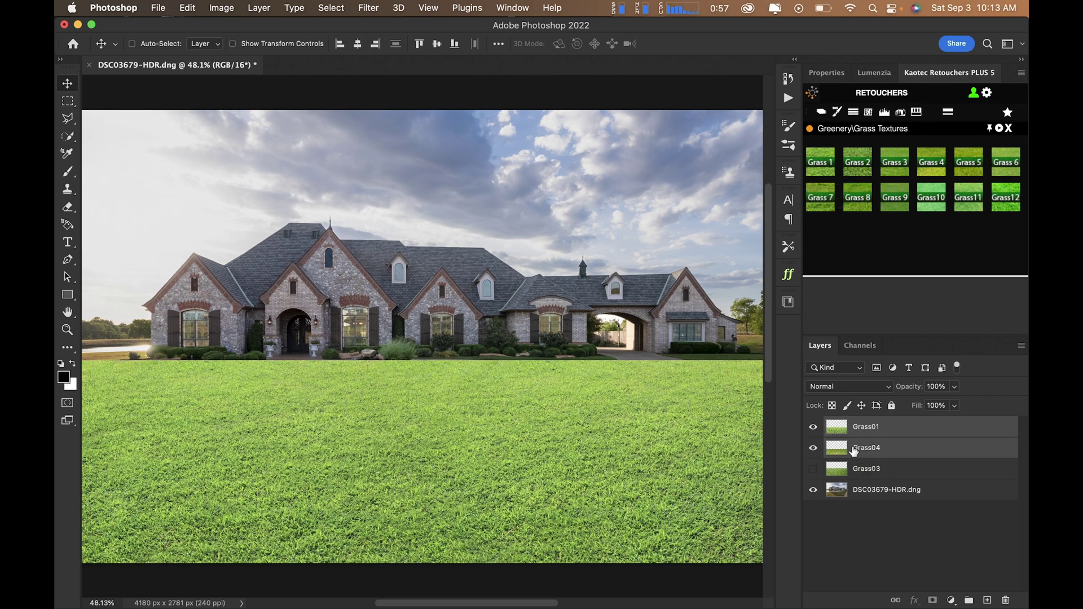
key("Delete")
left_click(813, 427)
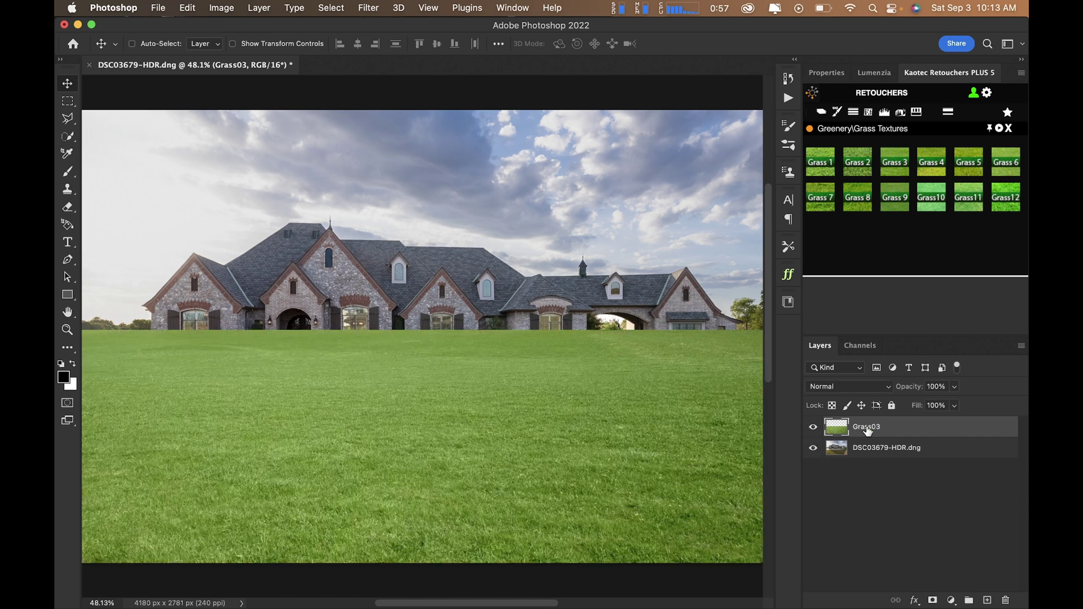
- Lower the Grass03 layer slightly so its upper edge lines up with the top of the lawn beside the house
left_click_drag(569, 384, 546, 406)
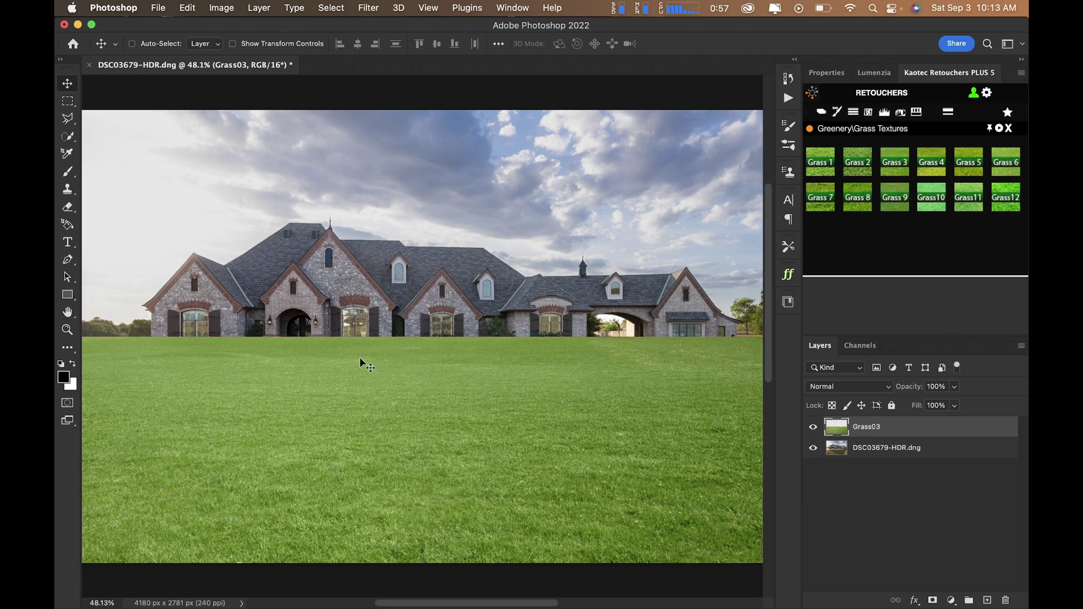
mouse_move(377, 353)
left_mouse_down()
mouse_move(374, 365)
mouse_move(375, 354)
left_mouse_up()
key("super+space")
left_click(578, 562, "super")
left_click(514, 471, "alt+super")
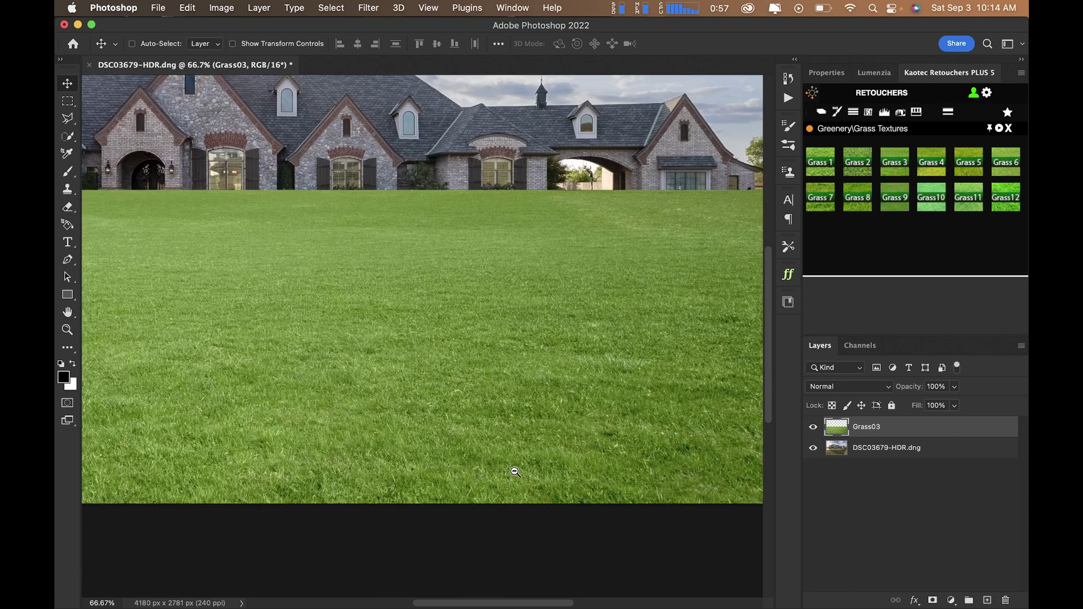
key("super+0")
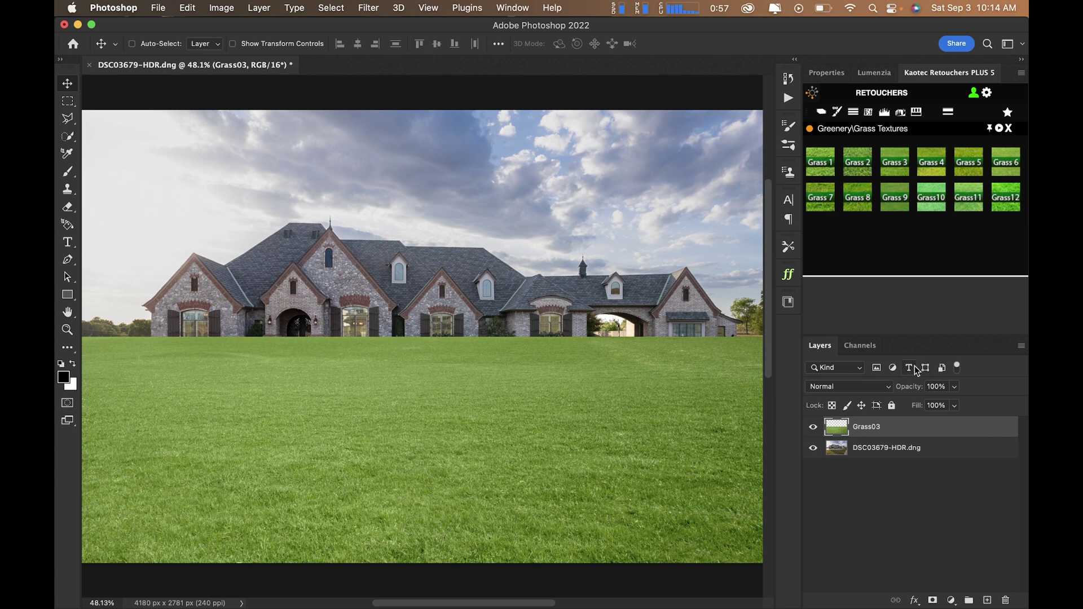
- Load the Alpha 1 channel as a selection and add it as a layer mask on Grass03
left_click(867, 346)
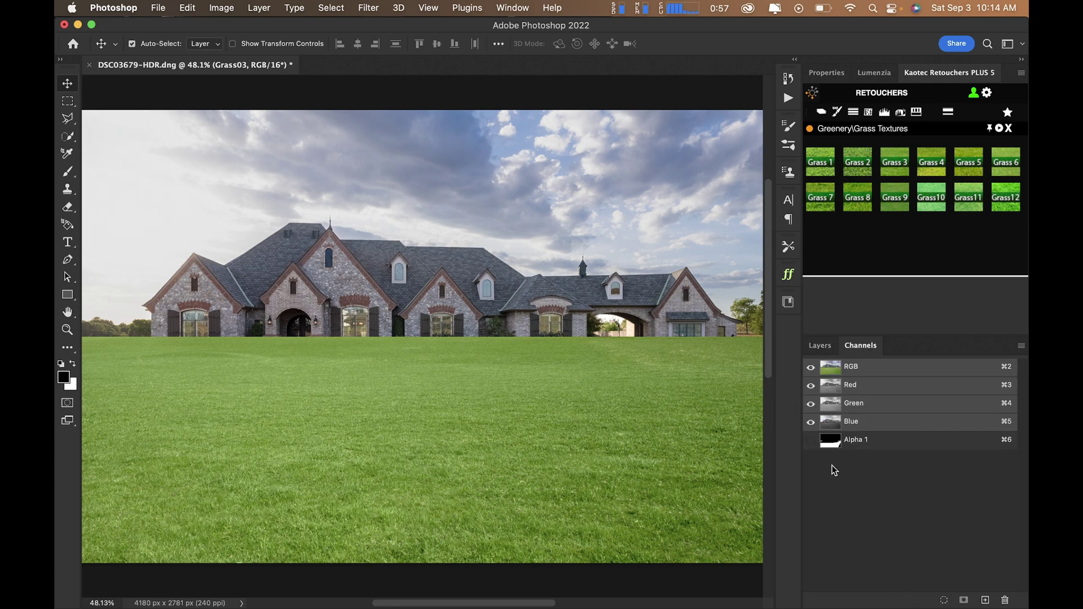
left_click(831, 446, "super")
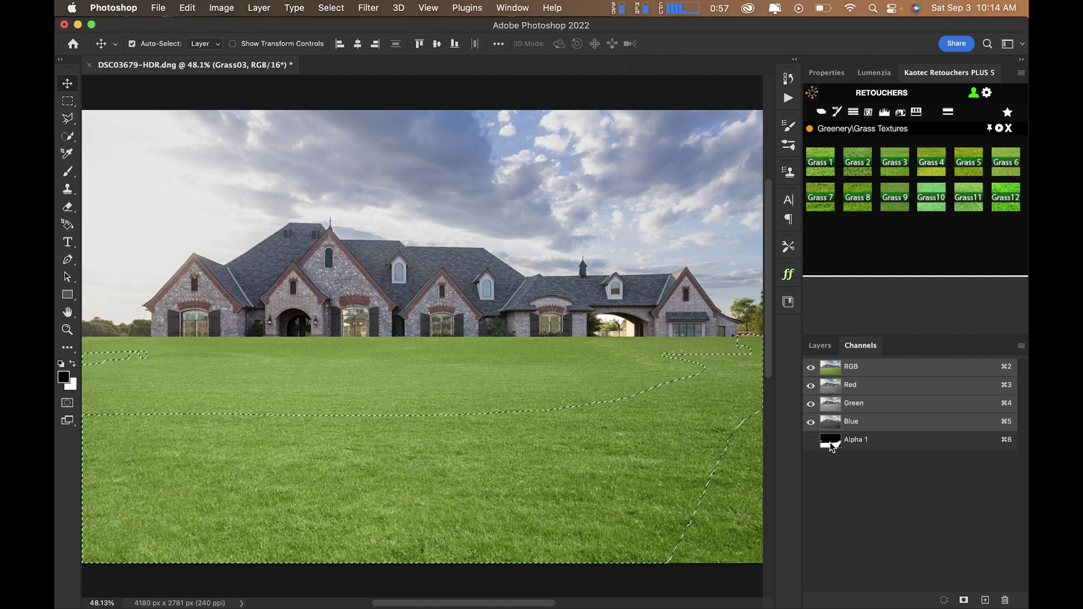
left_click(824, 347)
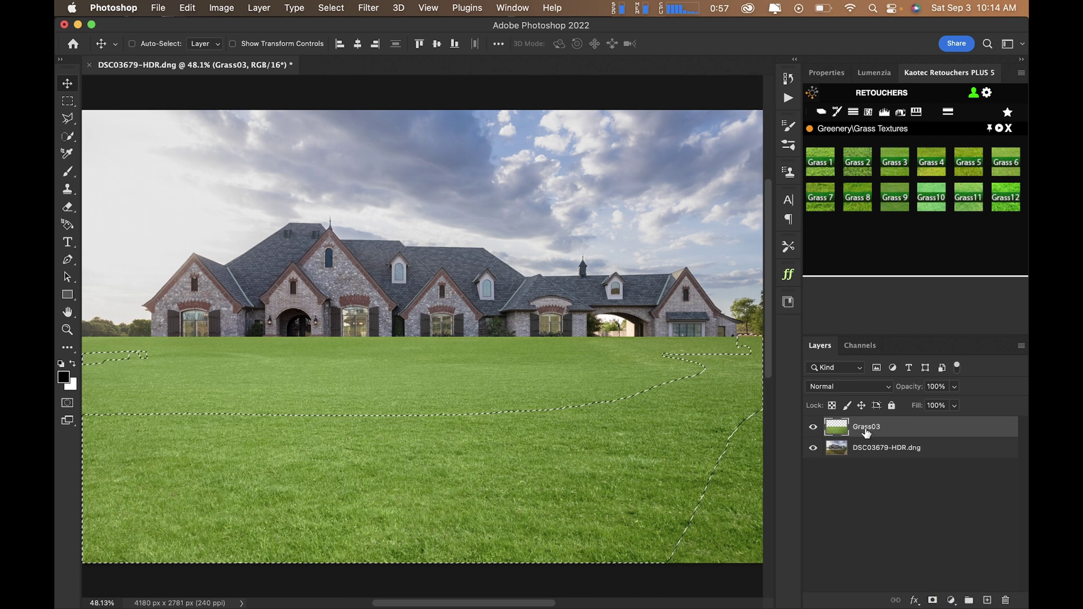
left_click(933, 600)
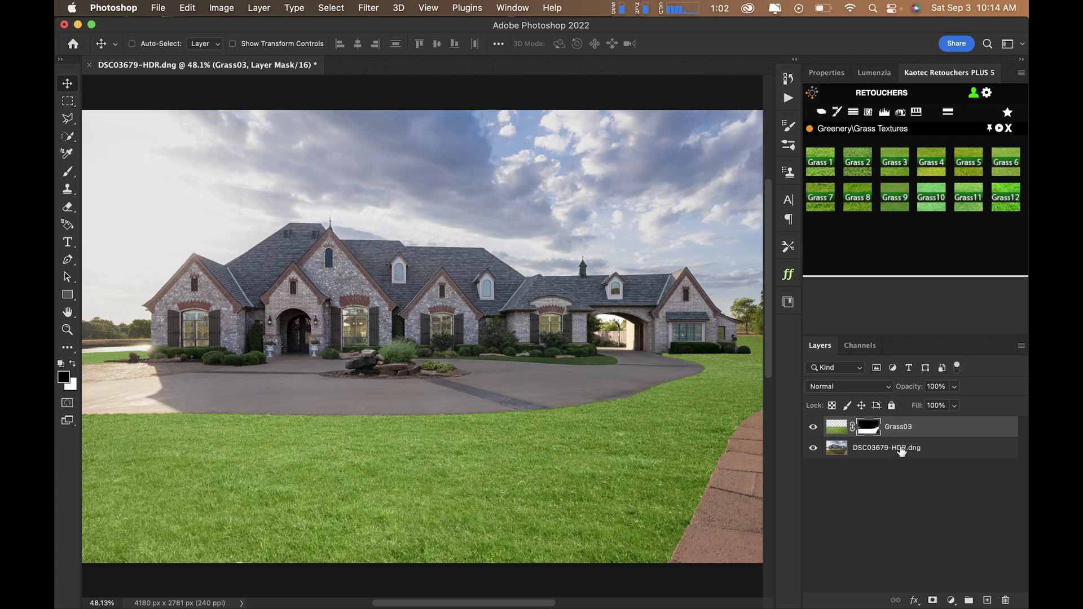
- Group the masked grass layer, merge the group into a single layer, and check that layer in isolation
key("super")
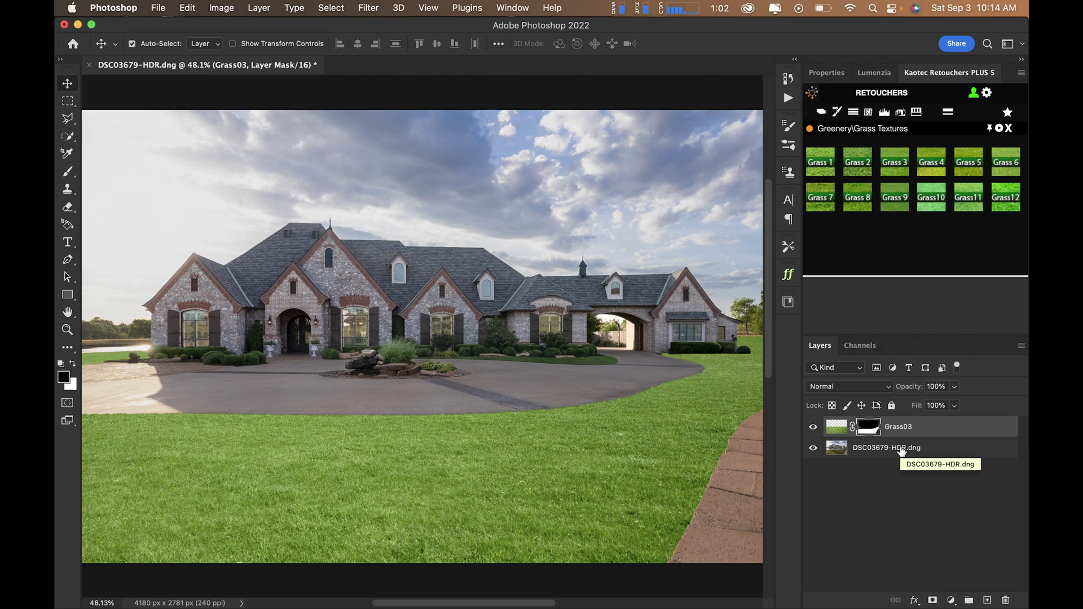
key("super+g")
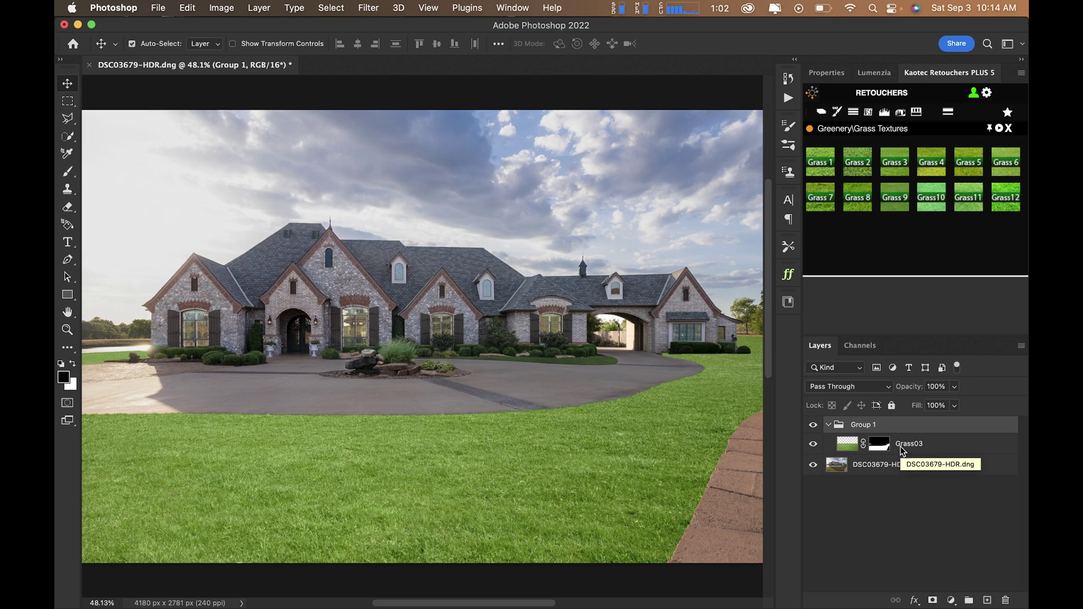
key("super+e")
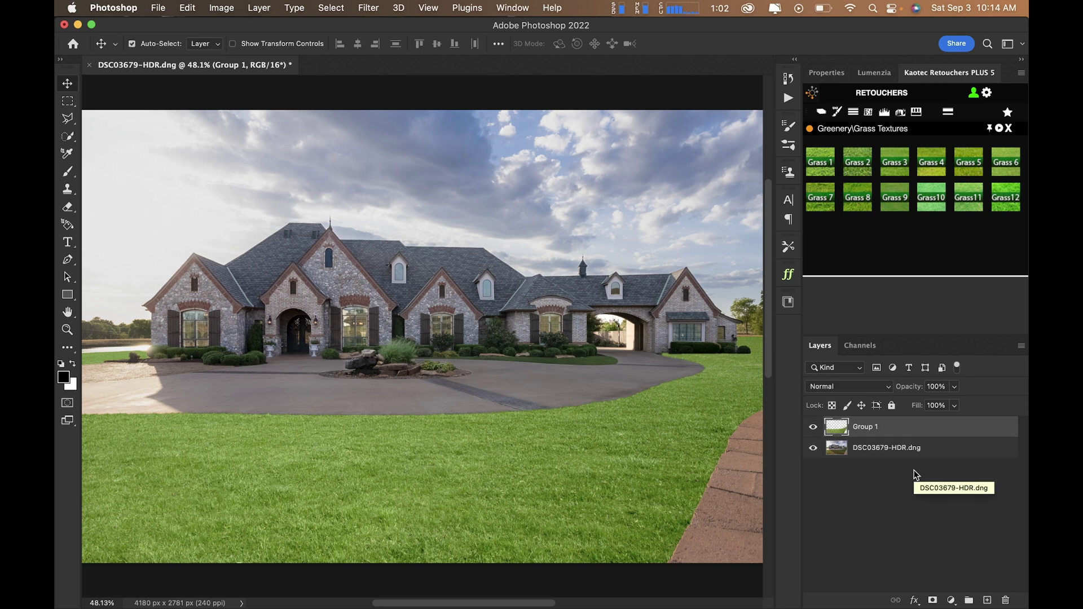
left_click(813, 428, "alt")
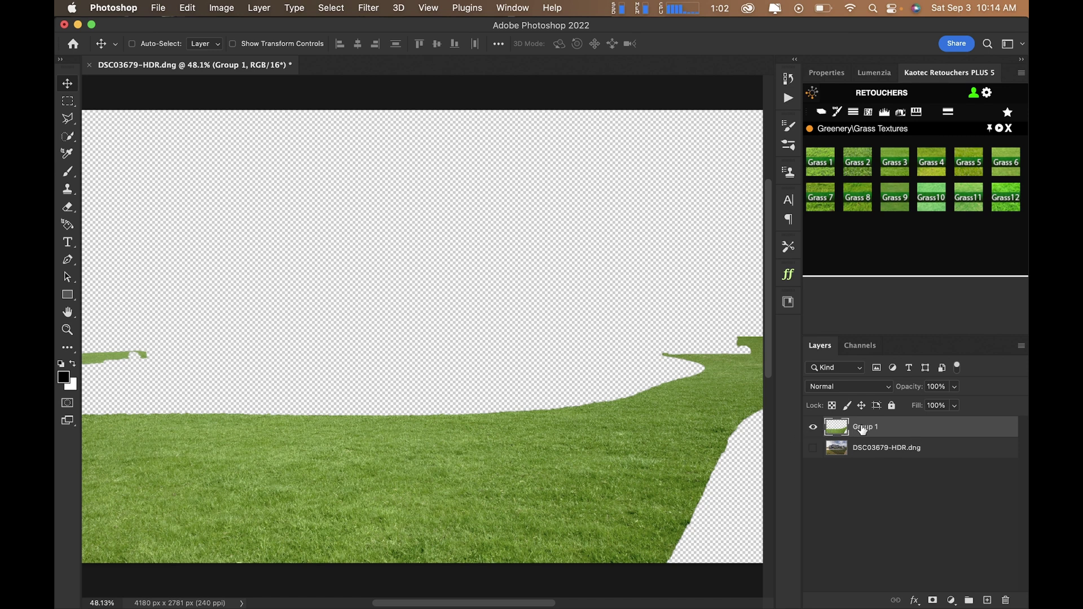
left_click(811, 429, "alt")
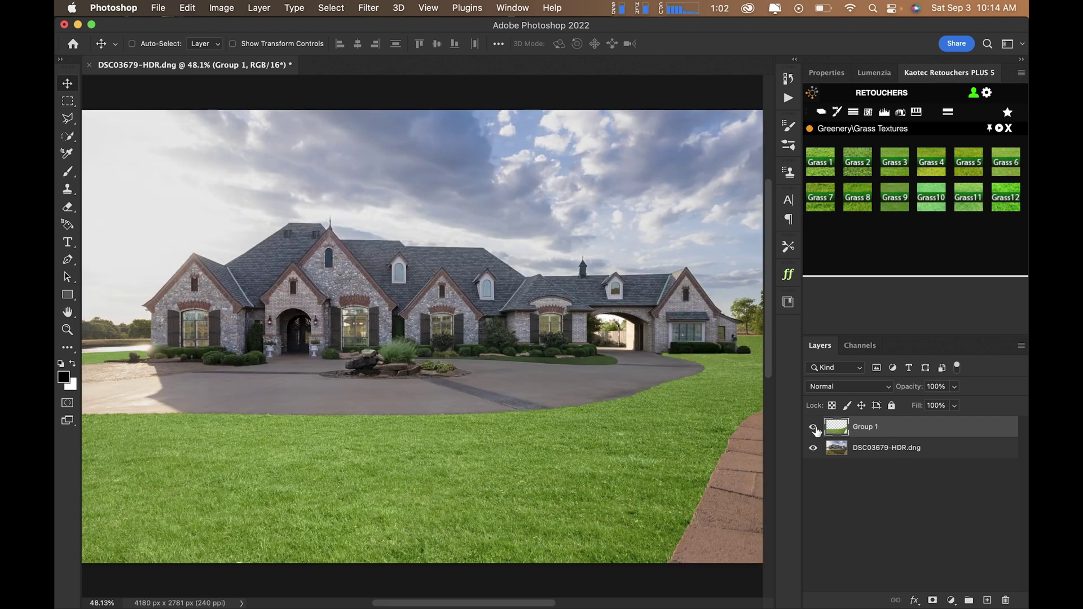
left_click(815, 429, "alt")
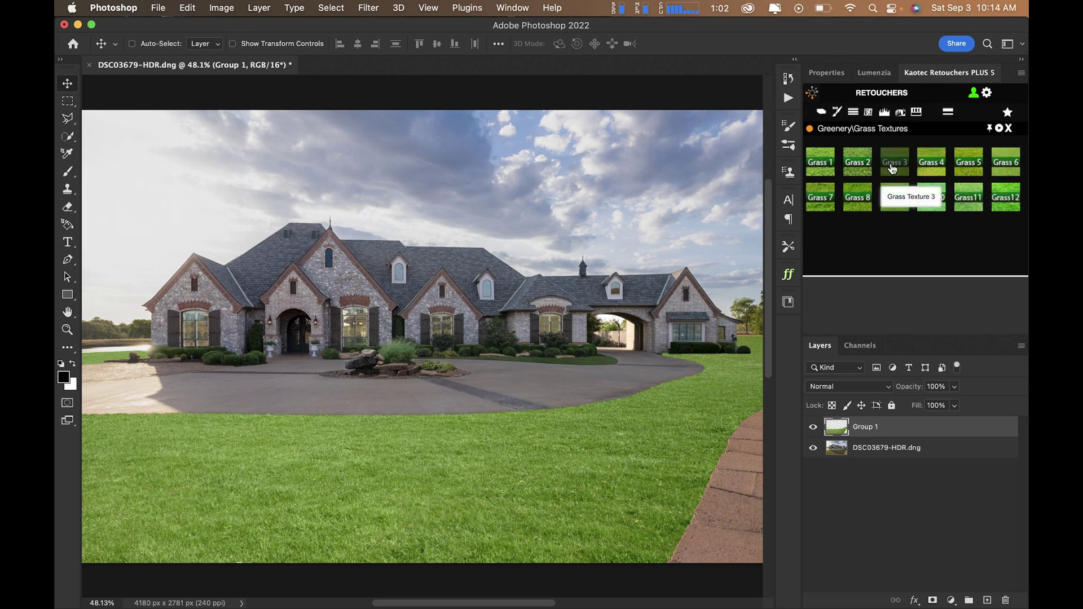
- Apply Split Mask Red 2 from the Retouchers Greenery Split Masks to the merged grass layer
left_click(1008, 128)
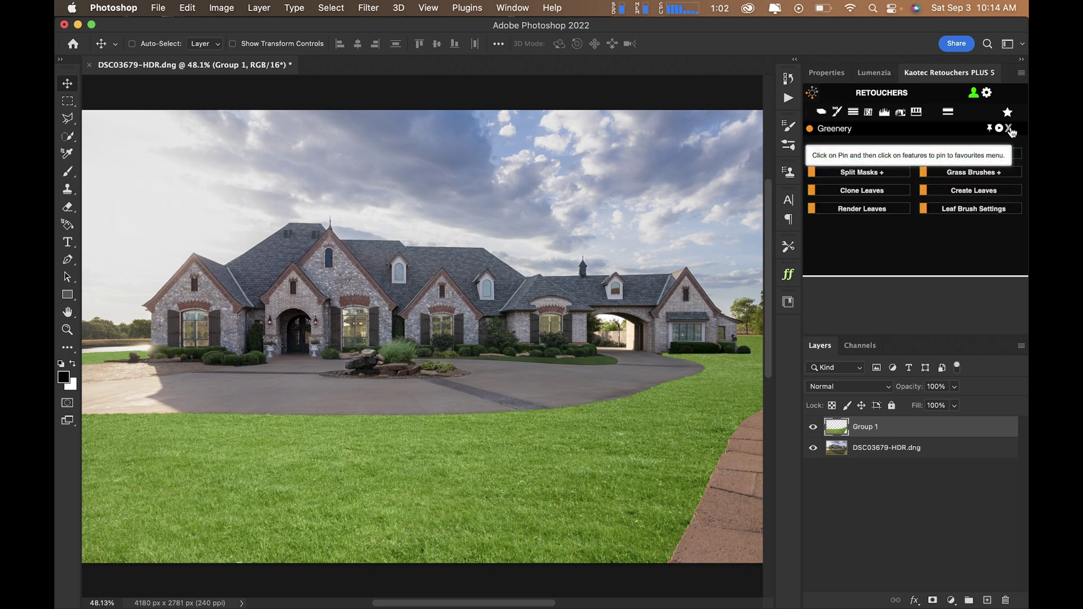
left_click(878, 179)
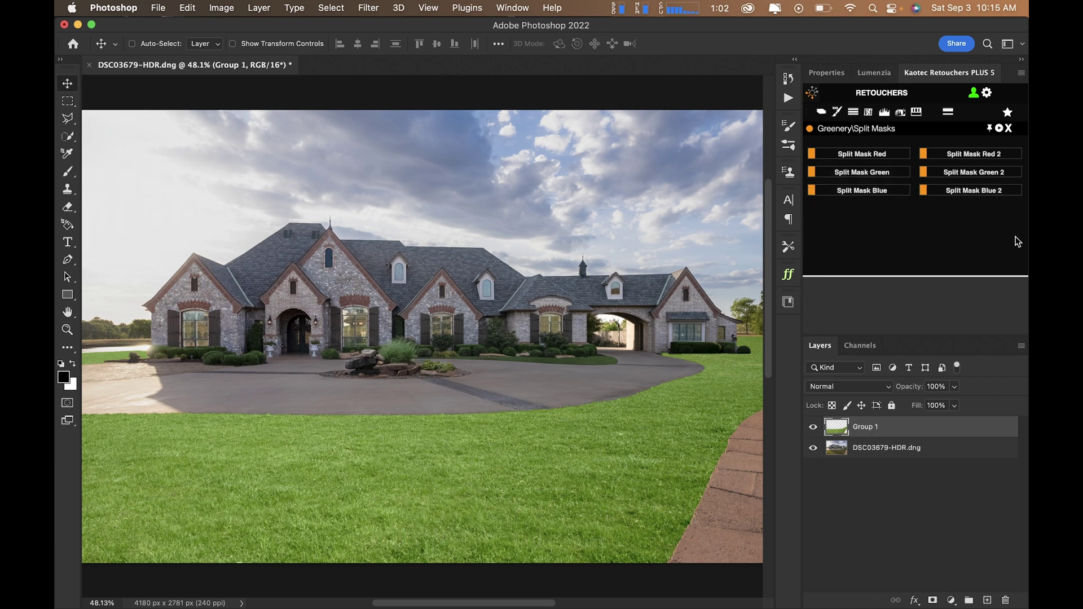
left_click(985, 155)
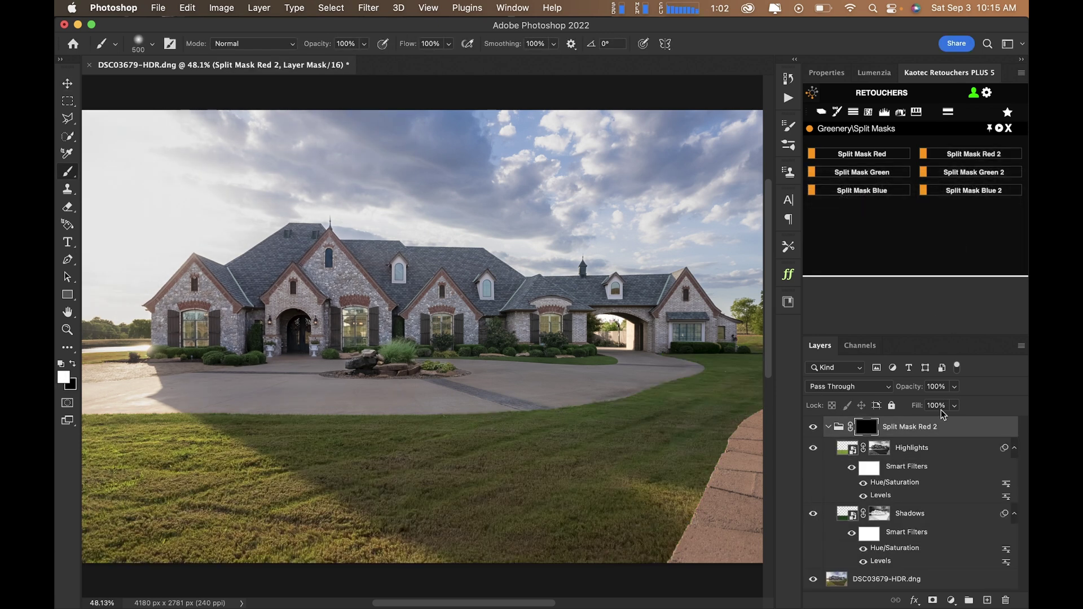
- Load the Alpha 1 lawn selection and fill it with white on the Split Mask Red 2 group's mask
left_click(871, 348)
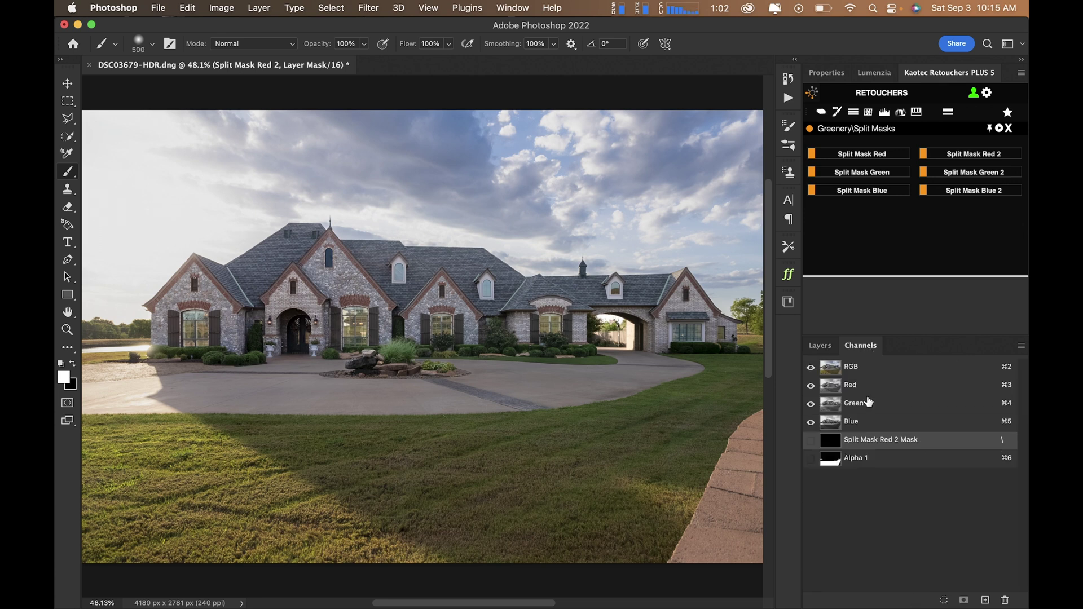
left_click(830, 462, "super")
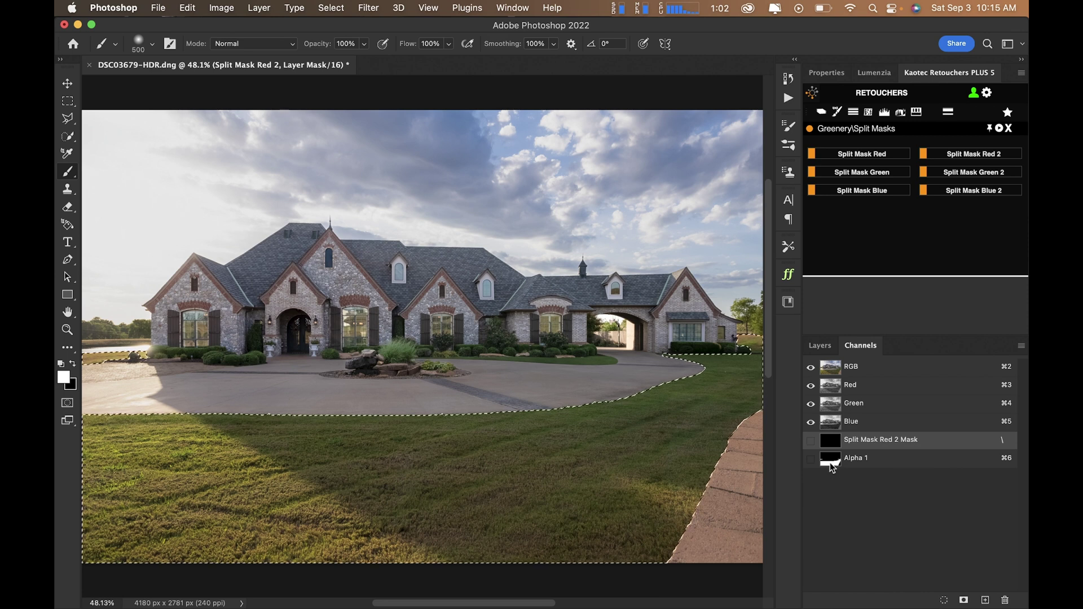
left_click(819, 346)
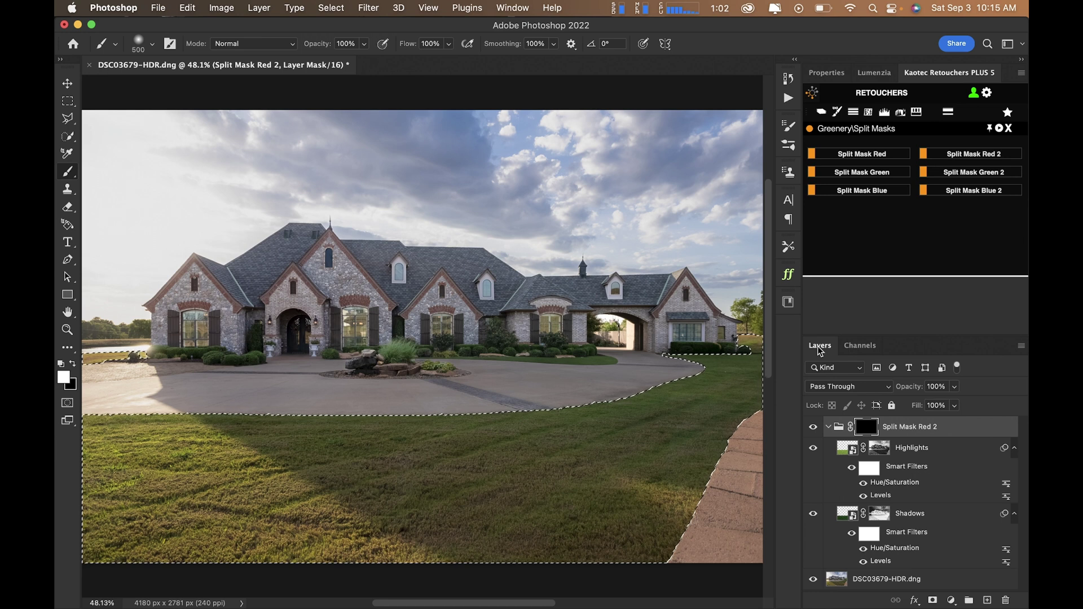
key("alt+BackSpace")
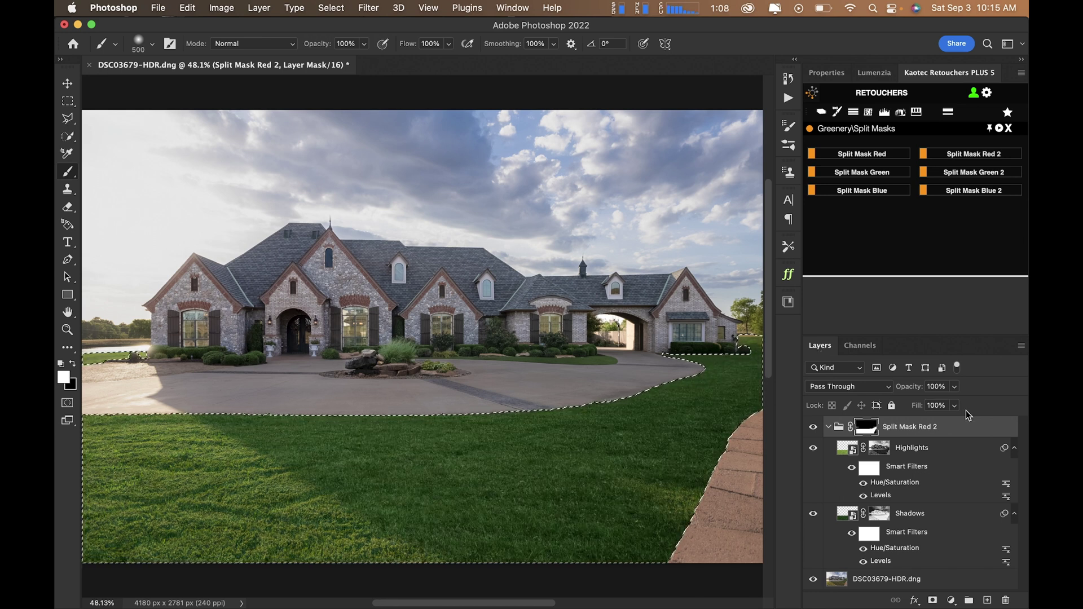
- Inspect the Split Mask Red 2 group's mask and compare the lawn with the group hidden and shown
left_click(861, 431, "alt")
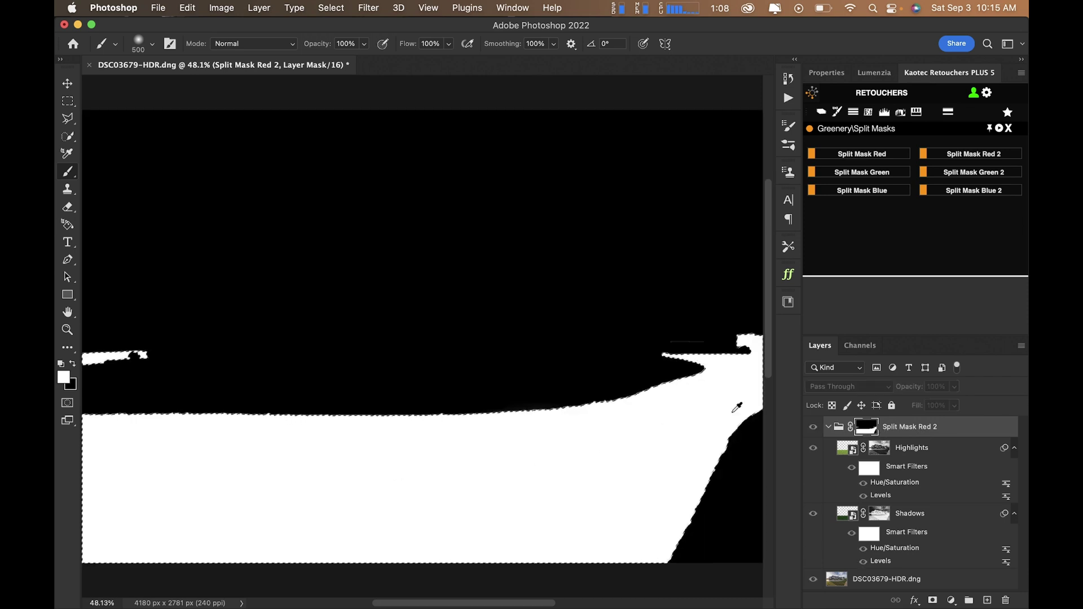
left_click(866, 430, "alt")
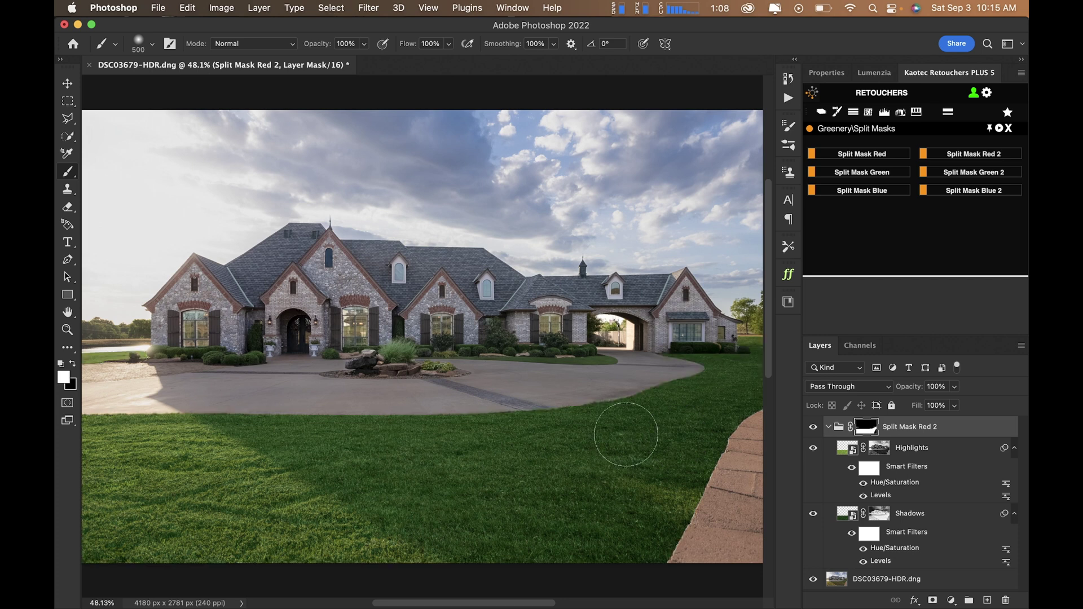
left_click(813, 427)
left_click(813, 426)
left_click(812, 427)
left_click(813, 427)
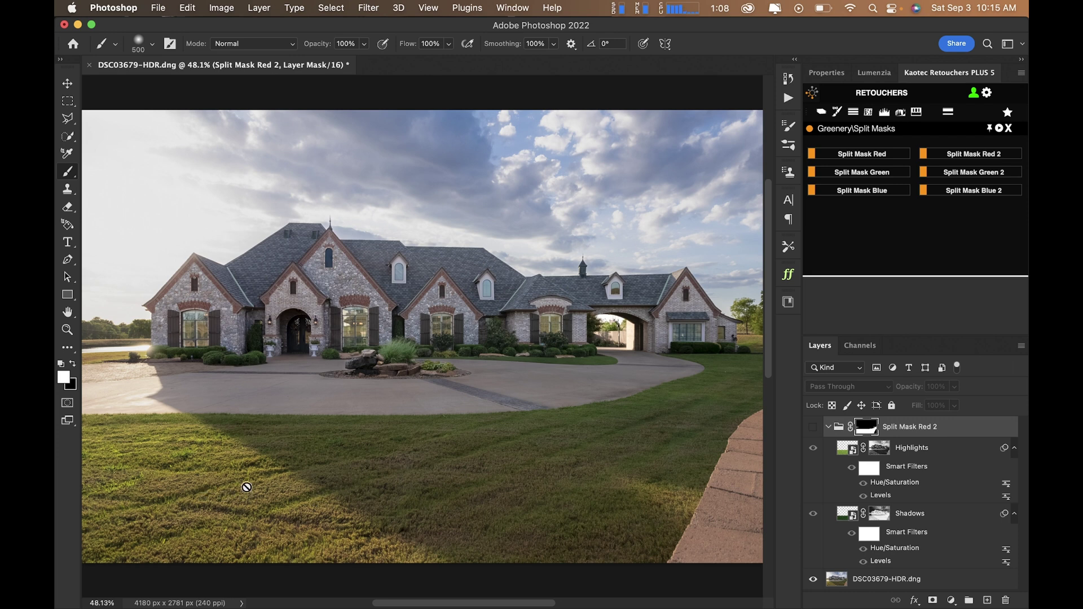
left_click(812, 428)
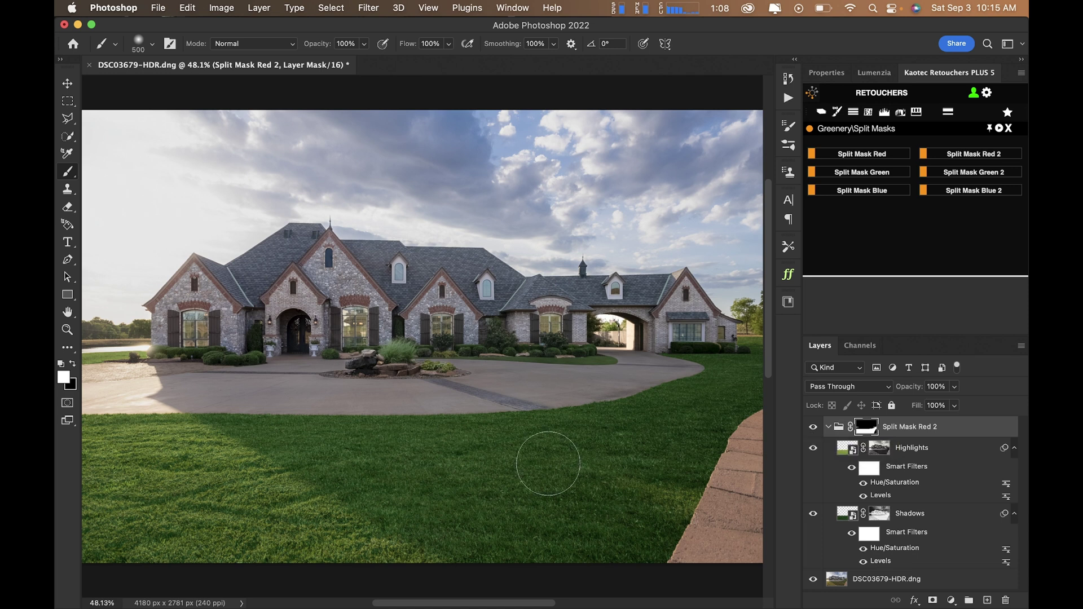
- Set the hue of the Highlights layer's Hue/Saturation smart filter to -15
key("v")
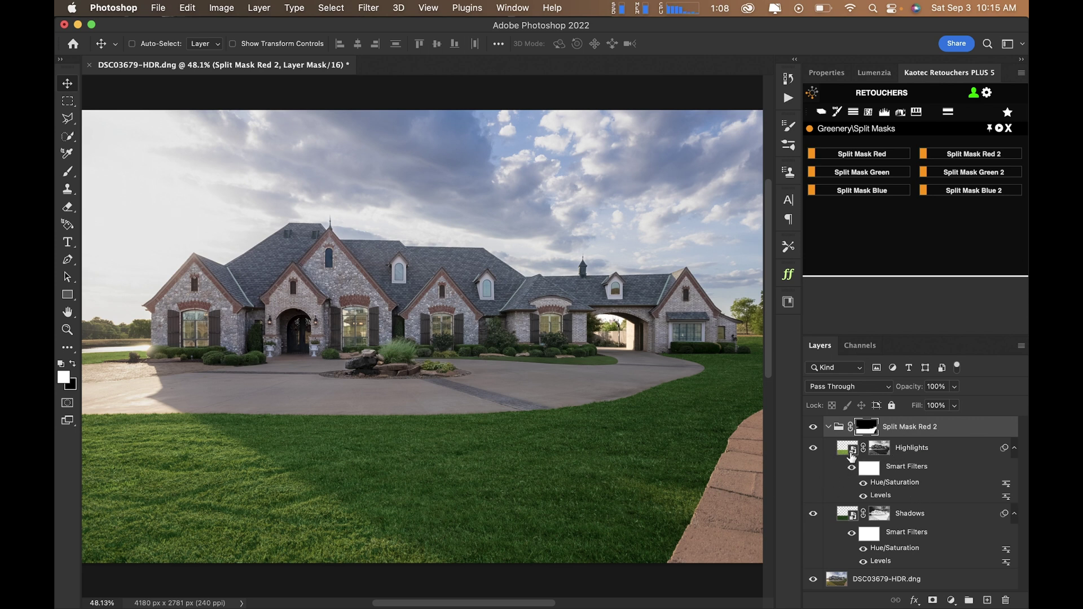
left_click(812, 448, "alt")
left_click(812, 448, "alt")
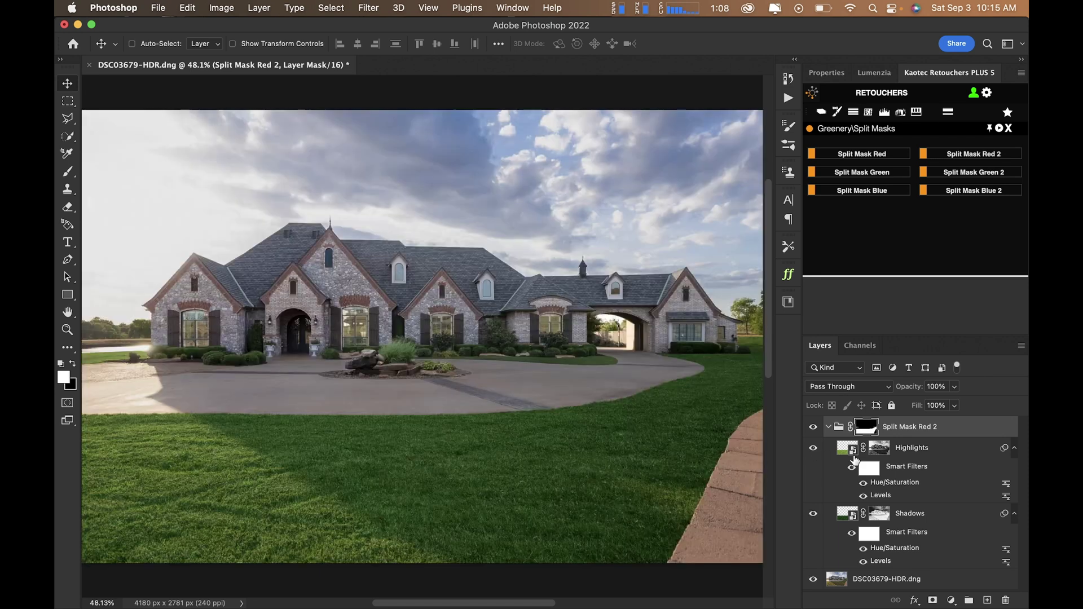
double_click(897, 483)
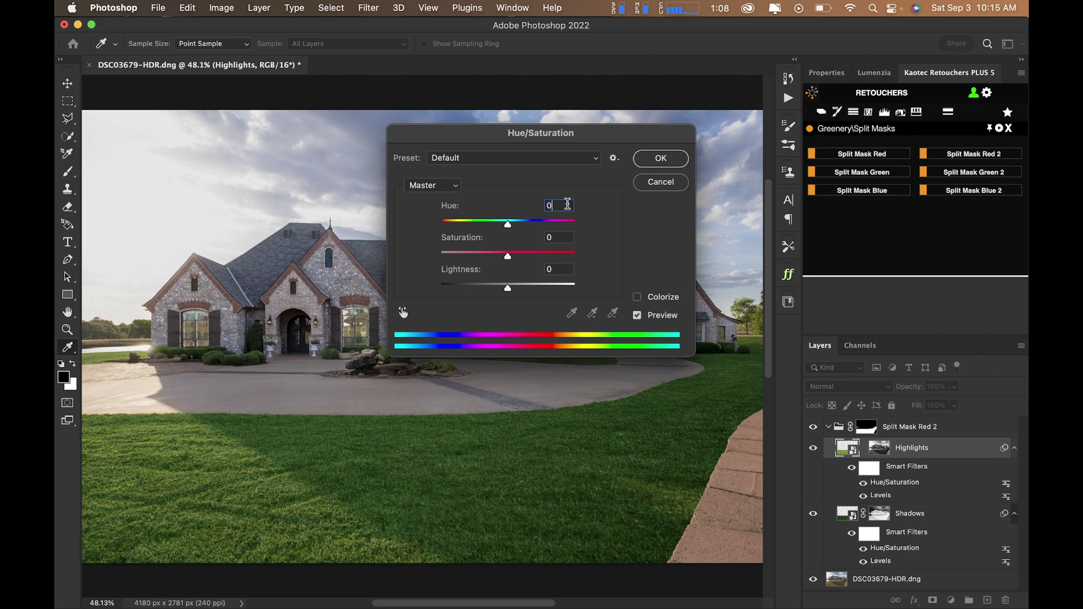
left_click_drag(508, 224, 501, 227)
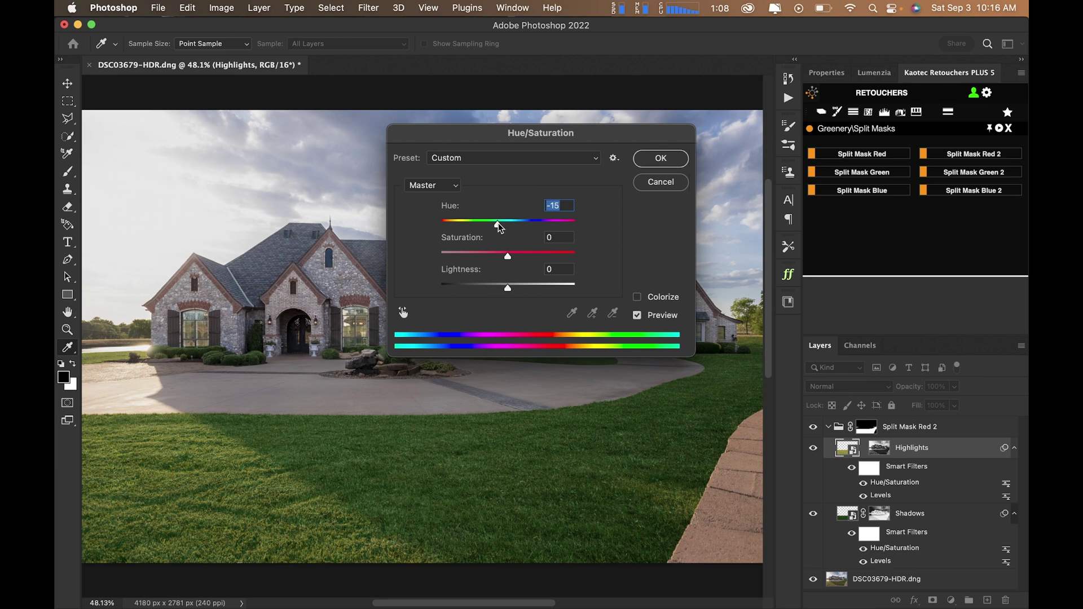
left_click(670, 162)
key("v")
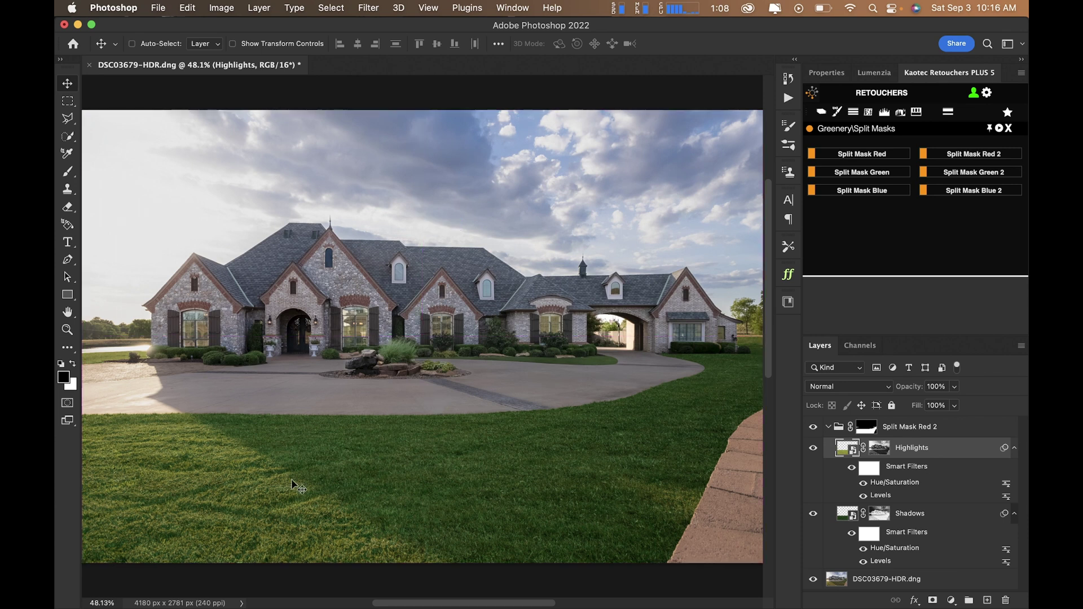
- Examine the sunlit and shaded grass up close, undo the latest stray actions, and return to the full image
key("super+space")
left_click(190, 495)
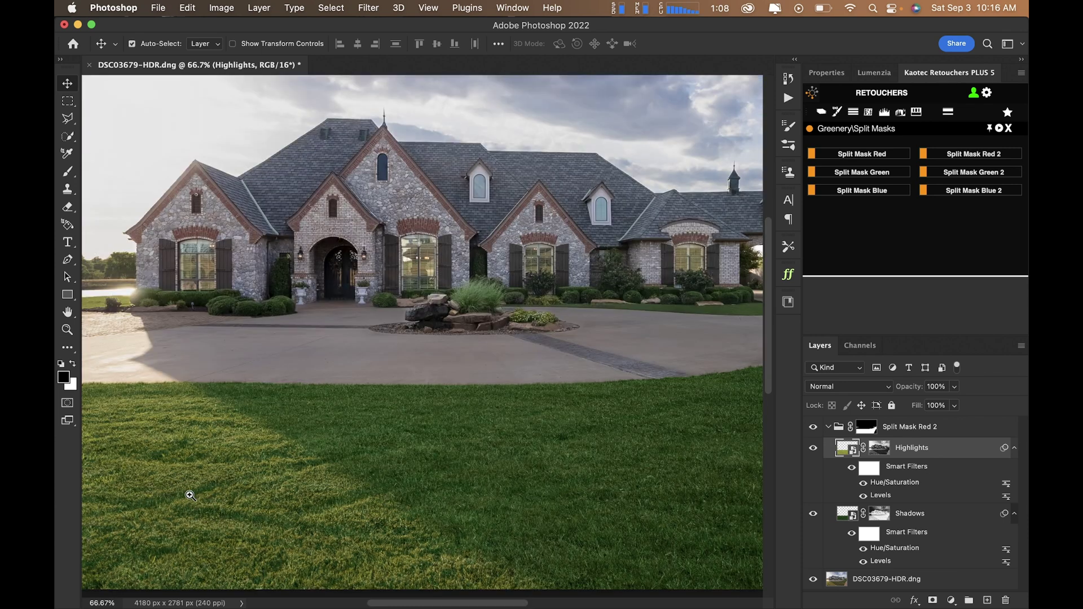
left_click_drag(188, 493, 382, 415)
key("b")
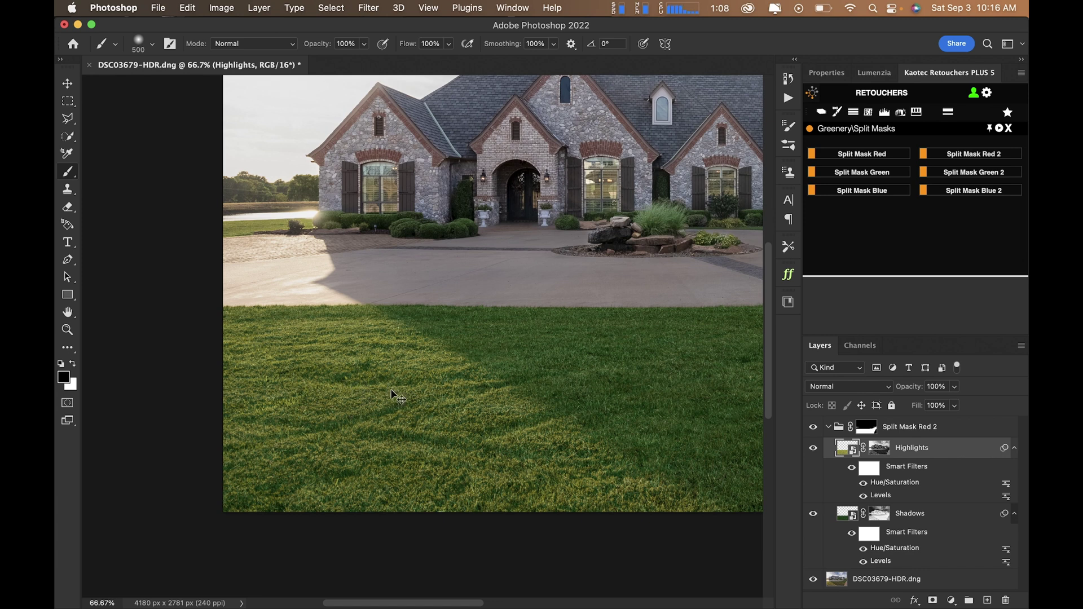
key("super+z")
key("super+z")
key("v")
key("super+0")
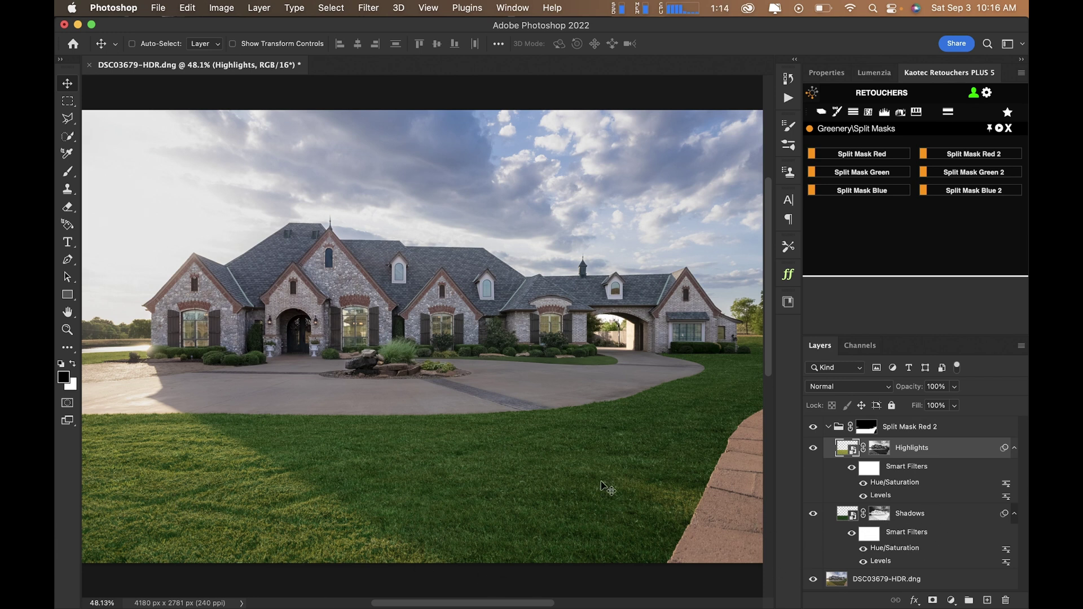
- Set the hue of the Shadows layer's Hue/Saturation smart filter to +2
double_click(919, 550)
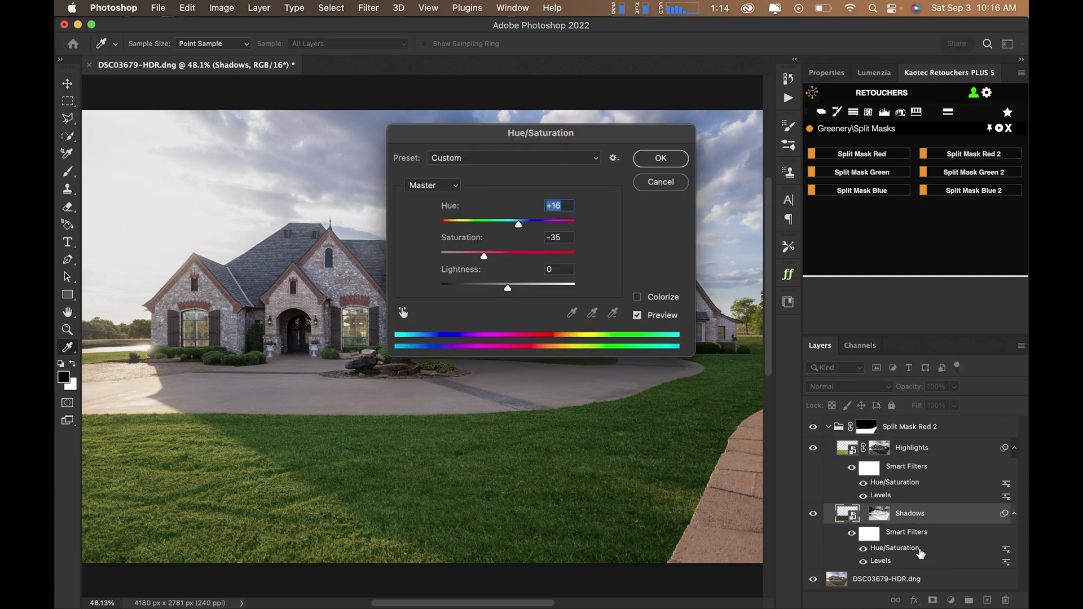
key("Down")
key("Down")
key("Down")
key("Down")
key("Down")
key("Down")
key("Down")
key("Down")
key("Down")
key("Down")
key("Down")
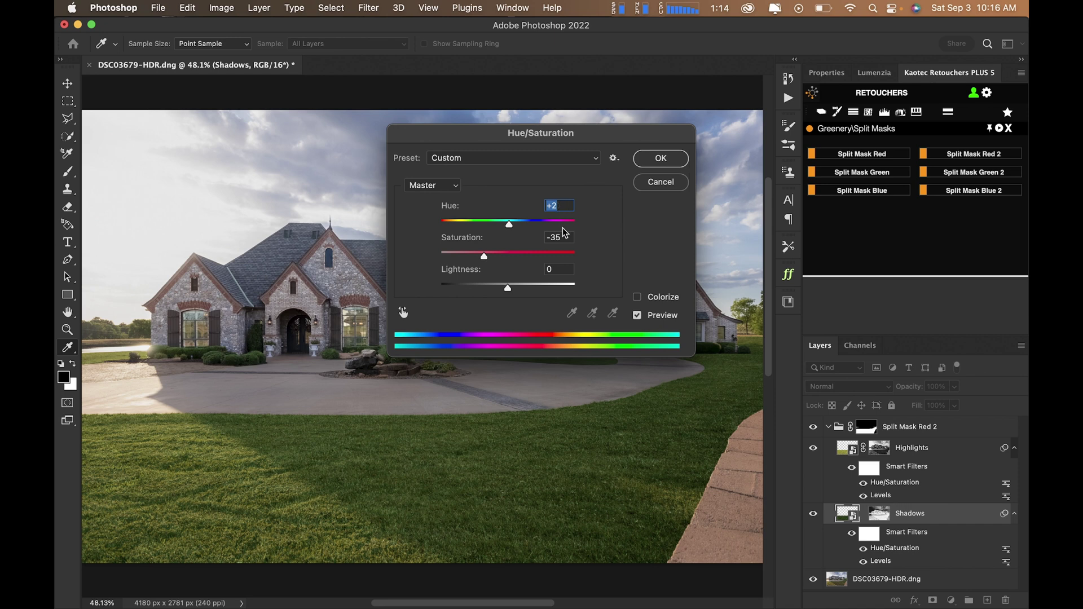
left_click(651, 158)
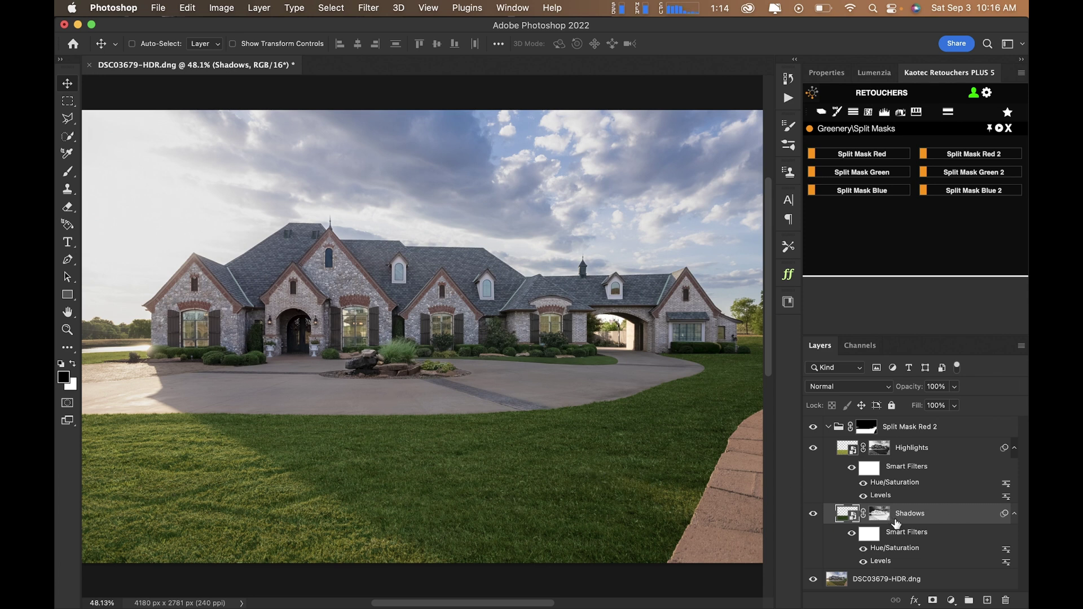
- Brighten the Shadows layer by lowering the white input level of its Levels smart filter
double_click(890, 564)
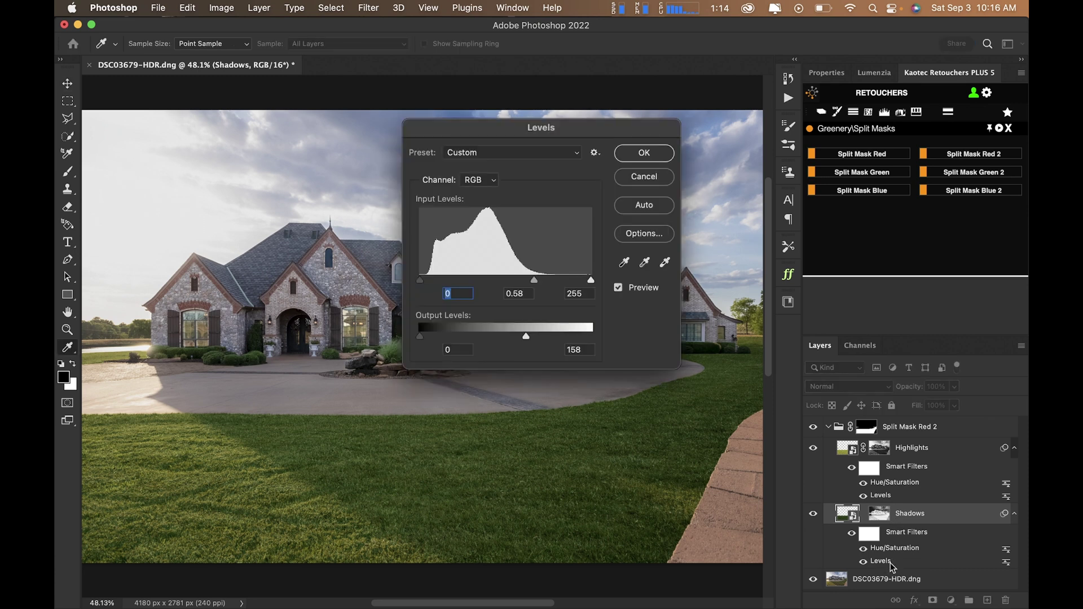
mouse_move(593, 282)
left_mouse_down()
mouse_move(563, 280)
mouse_move(573, 280)
left_mouse_up()
left_click(643, 153)
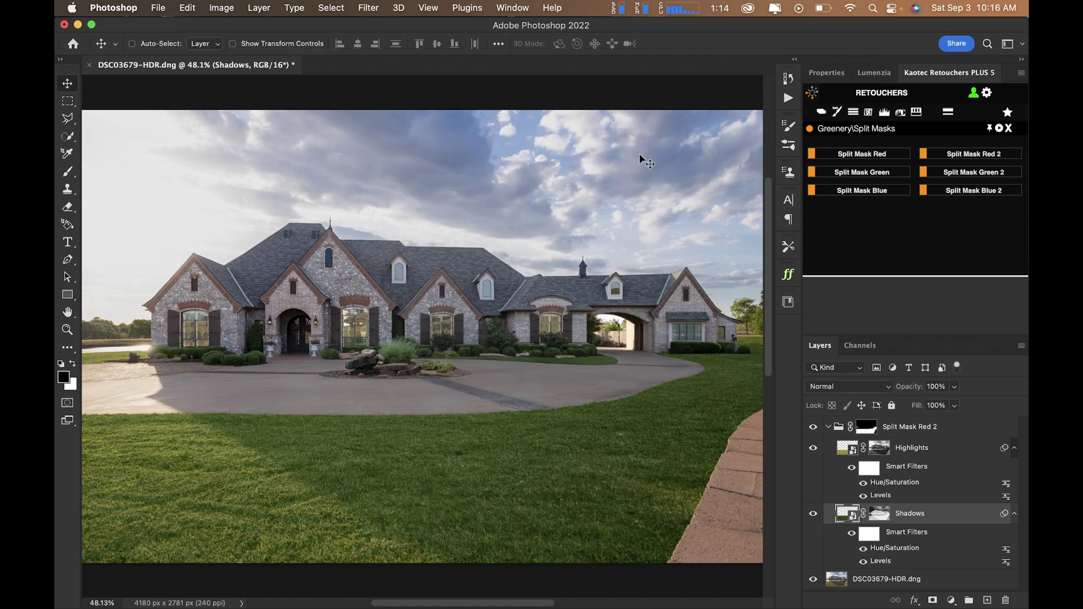
- Brighten the Highlights layer by lowering the white input level of its Levels smart filter
key("super")
key("super")
double_click(890, 496)
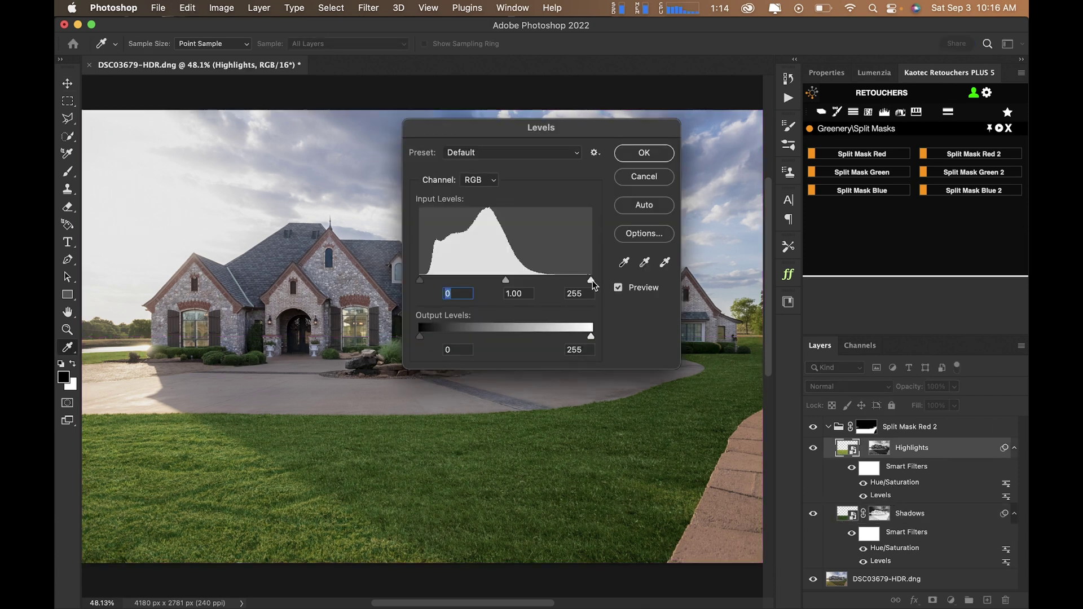
left_click_drag(592, 281, 559, 284)
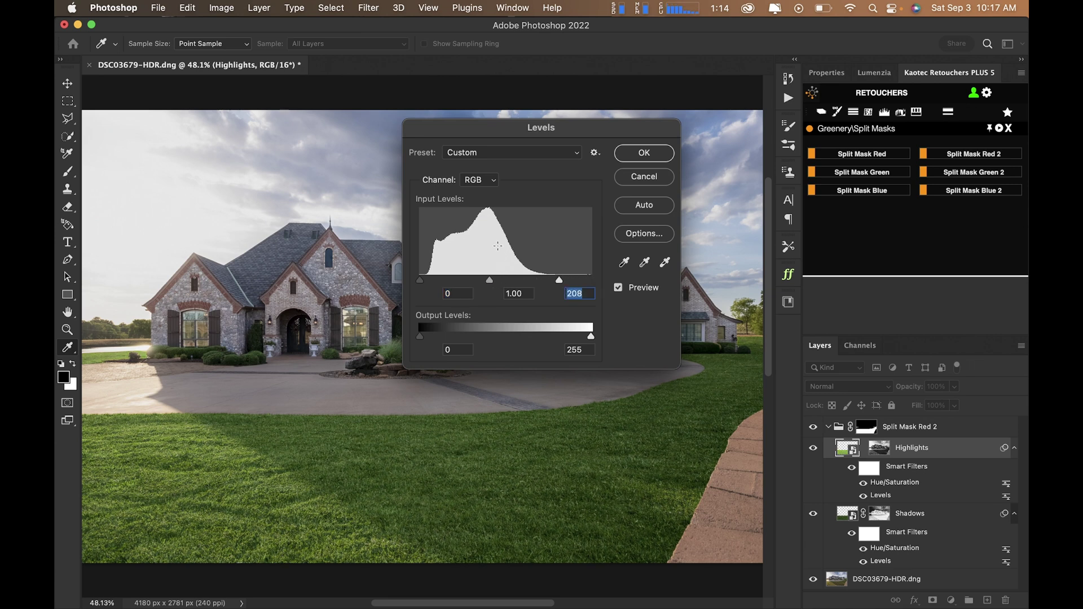
left_click_drag(561, 280, 565, 280)
left_click(644, 153)
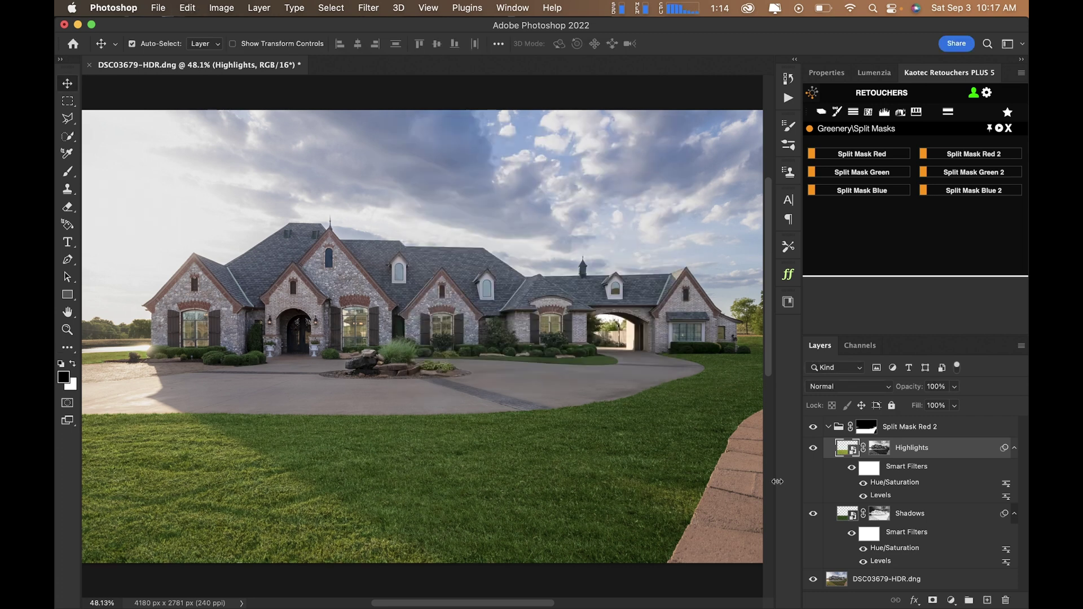
- Collapse the Split Mask Red 2 group and toggle its visibility to compare the new grass with the original lawn
left_click(836, 433)
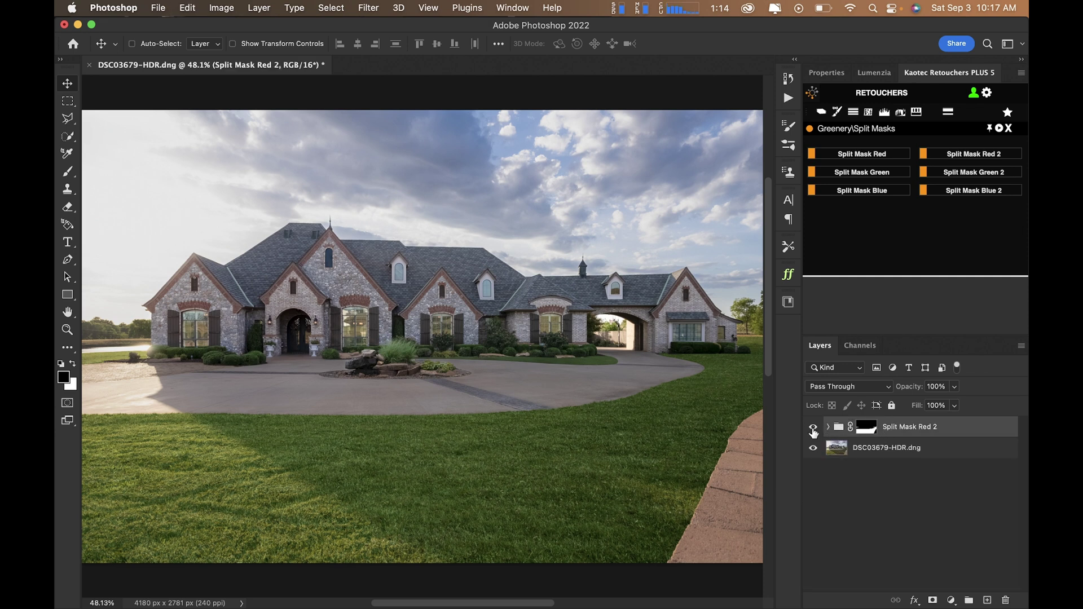
left_click(813, 430)
left_click(812, 430)
left_click(813, 430)
left_click(813, 429)
left_click(813, 429)
left_click(812, 430)
- Stamp all visible layers into a new layer and apply automatic tone settings to it in the Camera Raw filter
key("super+alt+shift+e")
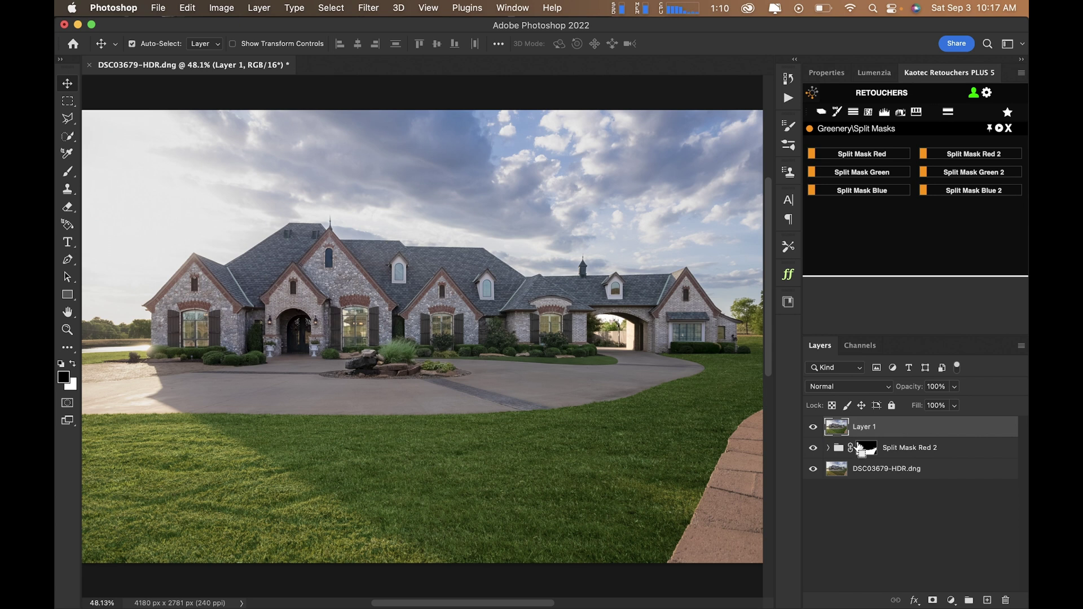
key("super+shift+a")
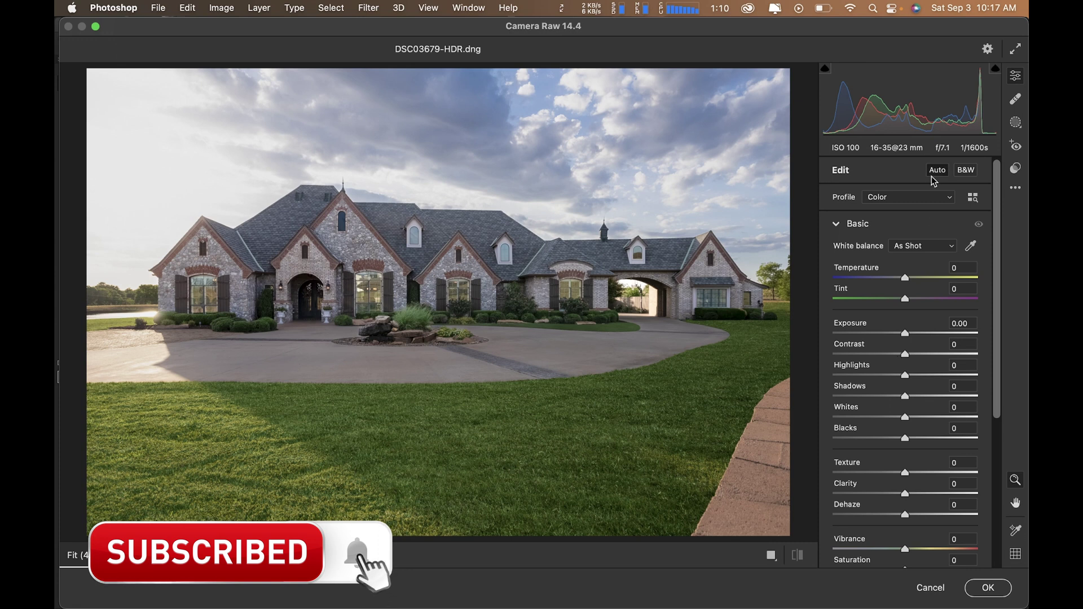
left_click(936, 170)
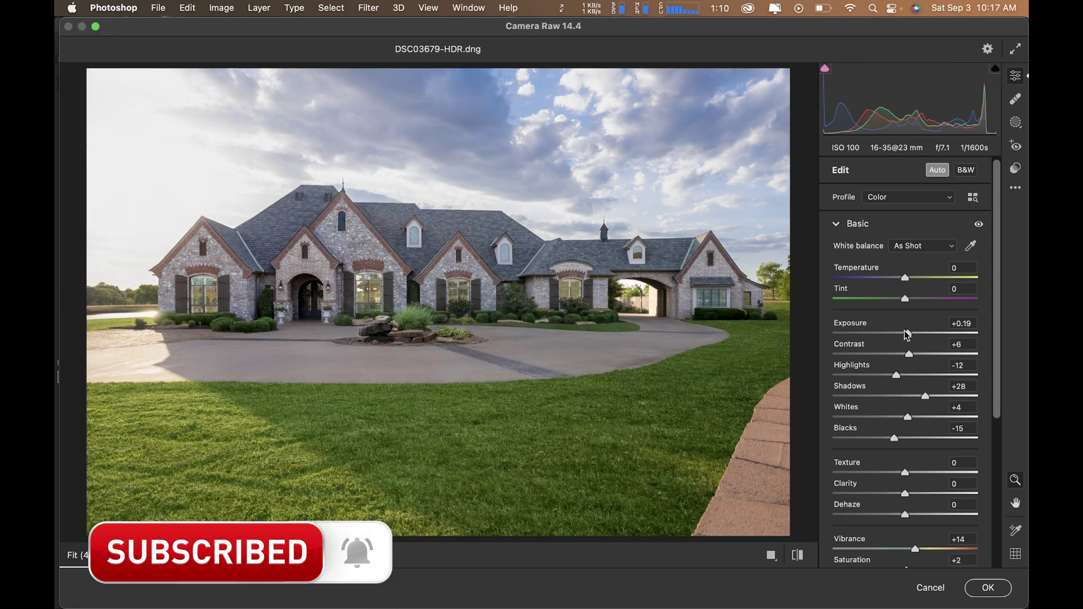
- Set exposure to +0.25, shadows to +23 and highlights to -26 for the whole image, and fine-tune the vibrance
left_click_drag(906, 333, 909, 336)
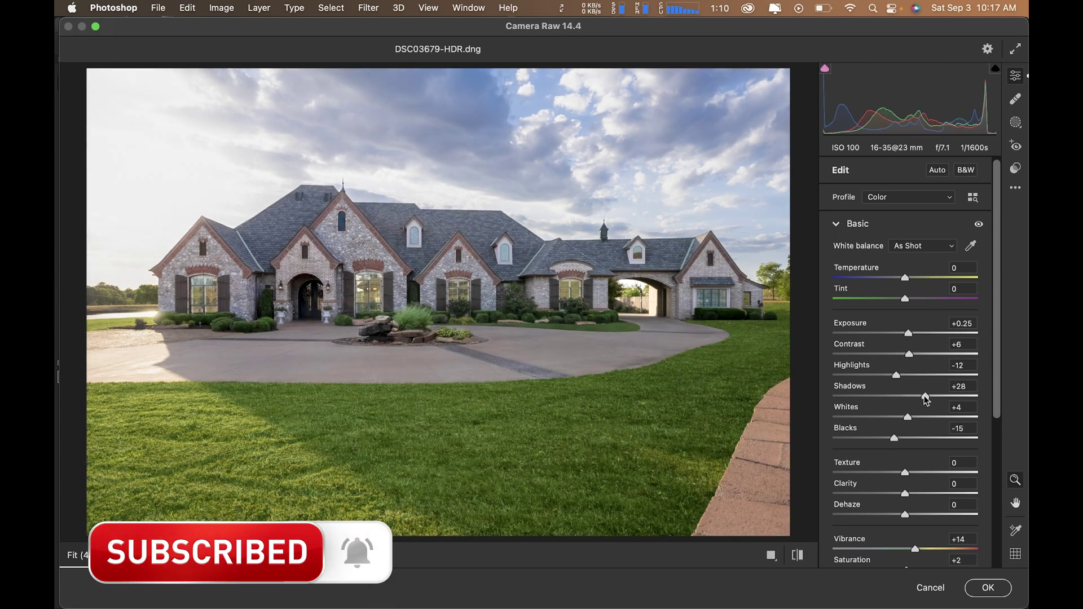
left_click_drag(926, 395, 886, 378)
left_click_drag(997, 361, 999, 408)
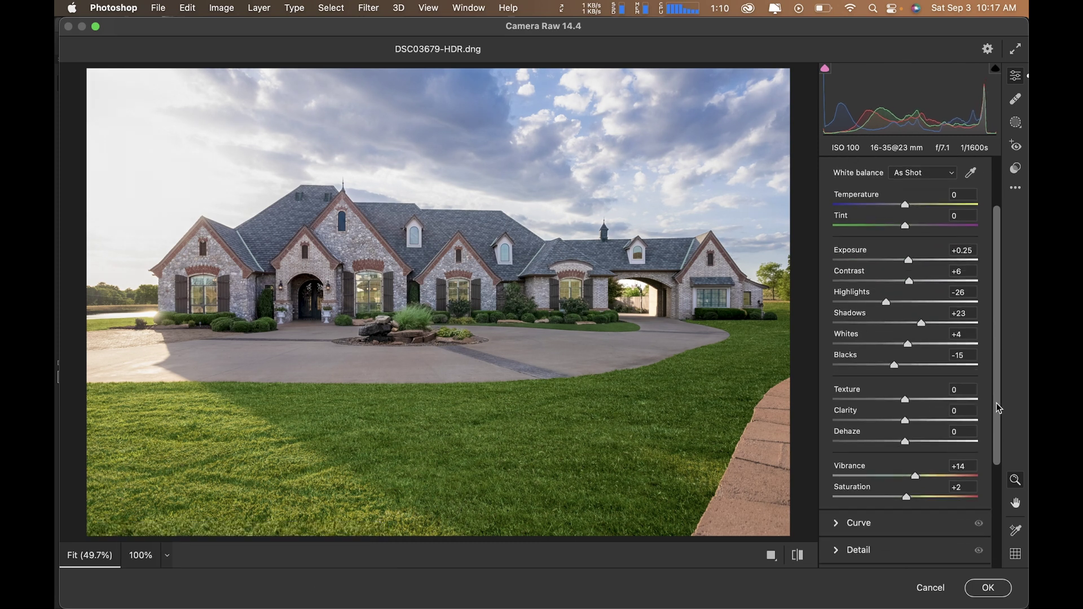
mouse_move(928, 478)
left_mouse_down()
mouse_move(908, 499)
mouse_move(918, 480)
left_mouse_up()
left_click_drag(993, 328, 996, 276)
- Mask the sky with Select Sky, set its exposure to -0.40 and highlights to -6, and apply the Camera Raw edits
left_click(1015, 121)
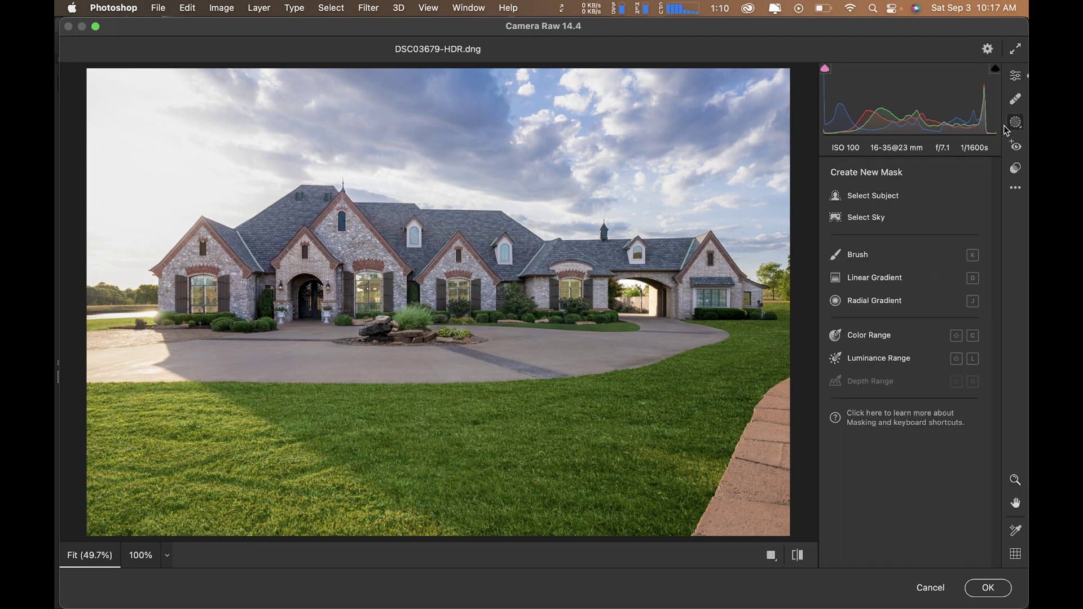
left_click(876, 219)
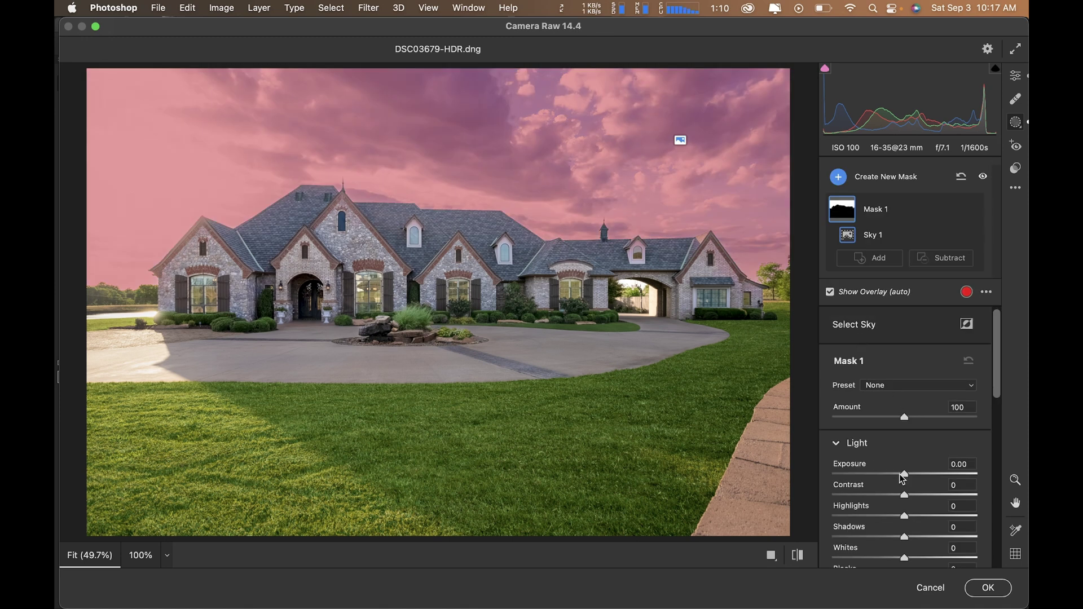
left_click_drag(902, 477, 897, 479)
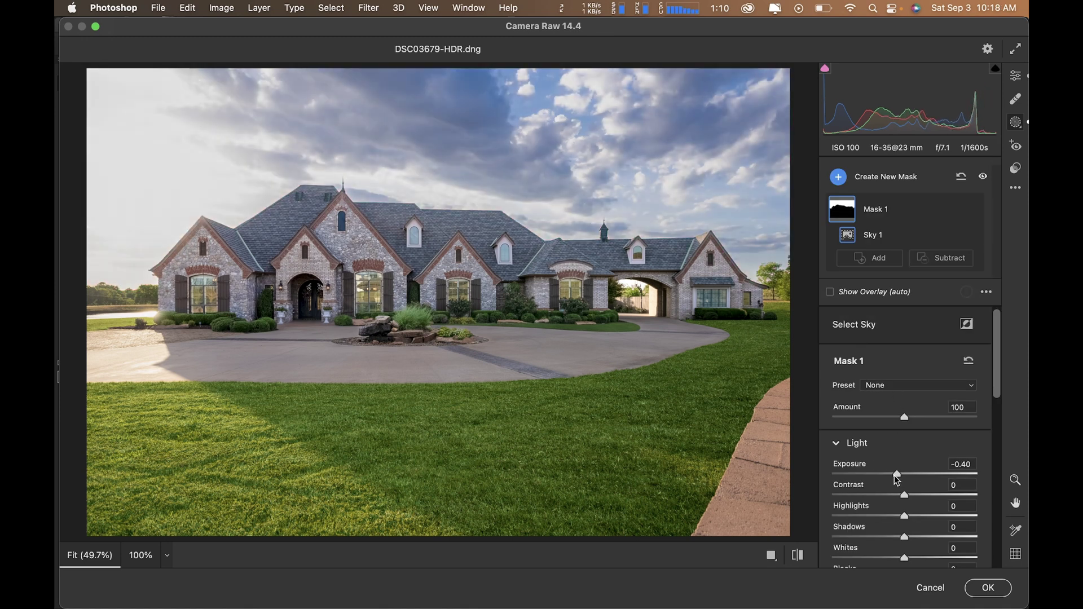
mouse_move(903, 516)
left_mouse_down()
mouse_move(870, 517)
mouse_move(899, 518)
left_mouse_up()
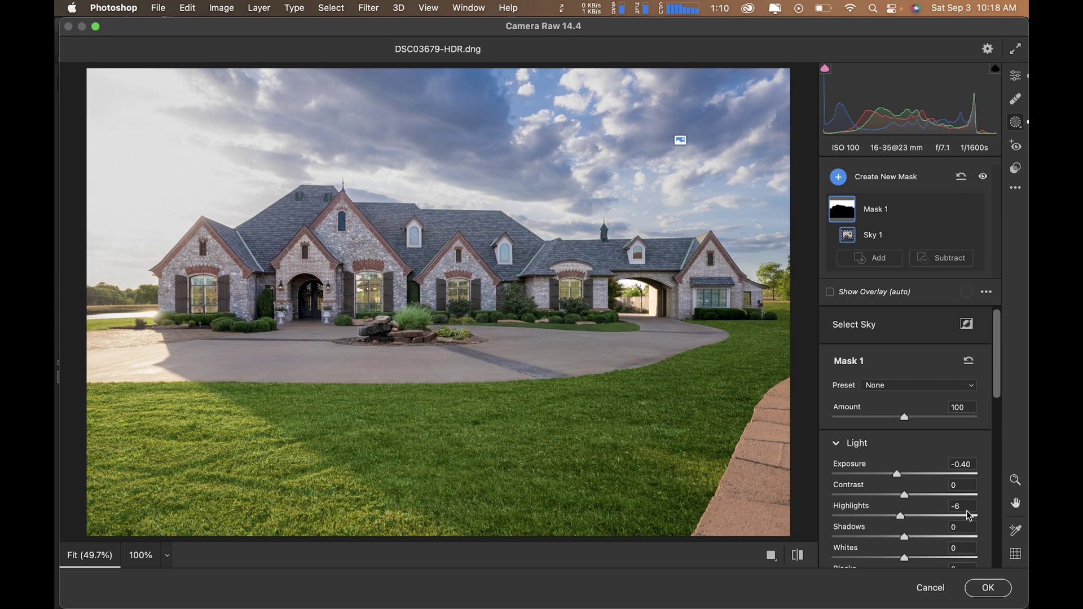
left_click(1007, 590)
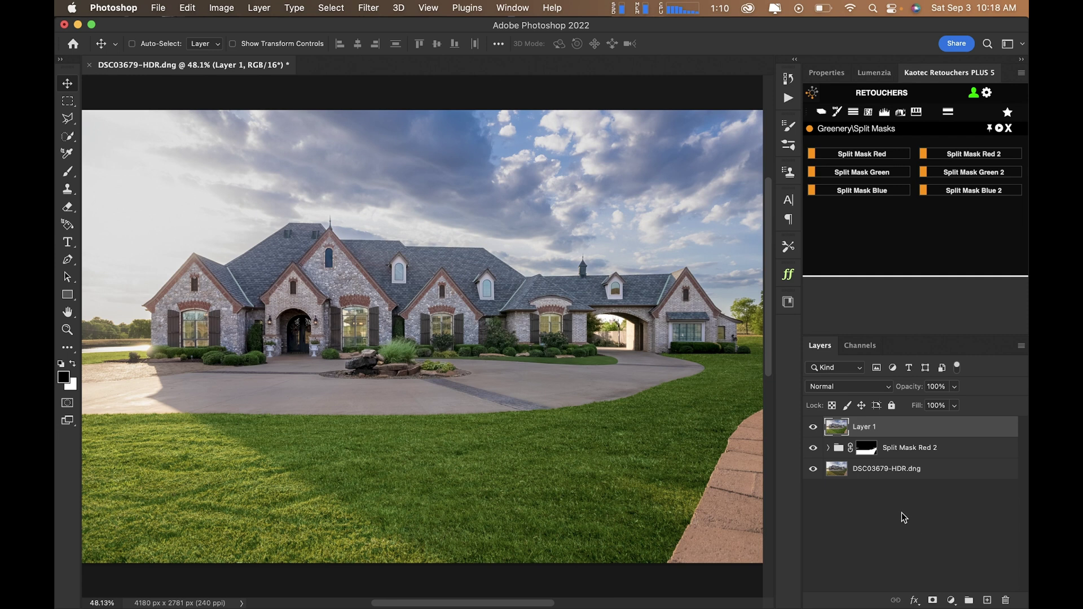
- Merge Layer 1 with the Split Mask Red 2 group and toggle the merged layer's visibility to compare it with the original photo
left_click(887, 448, "shift")
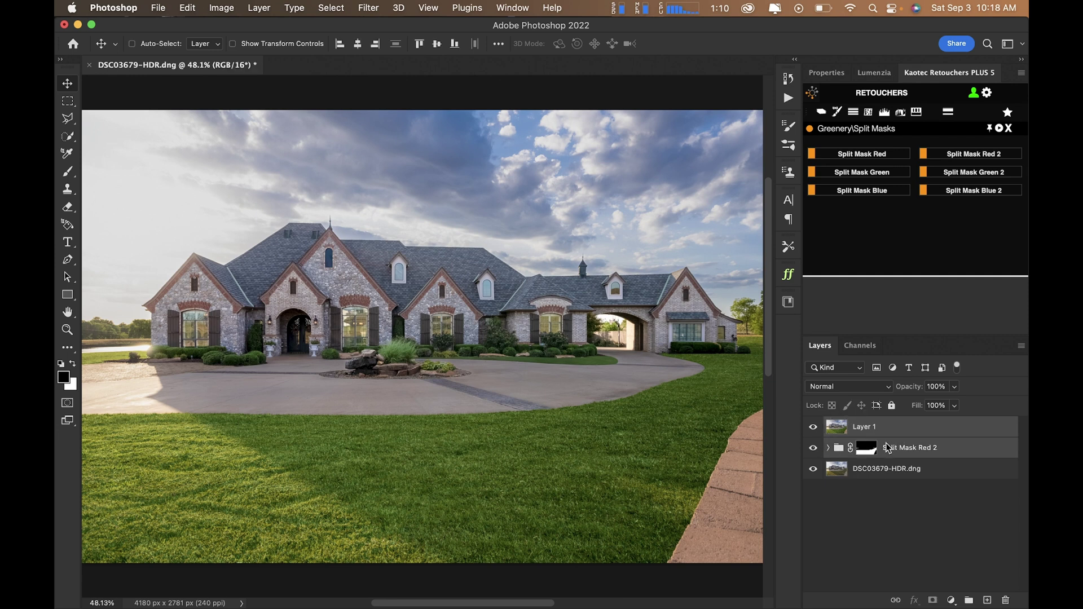
key("super+e")
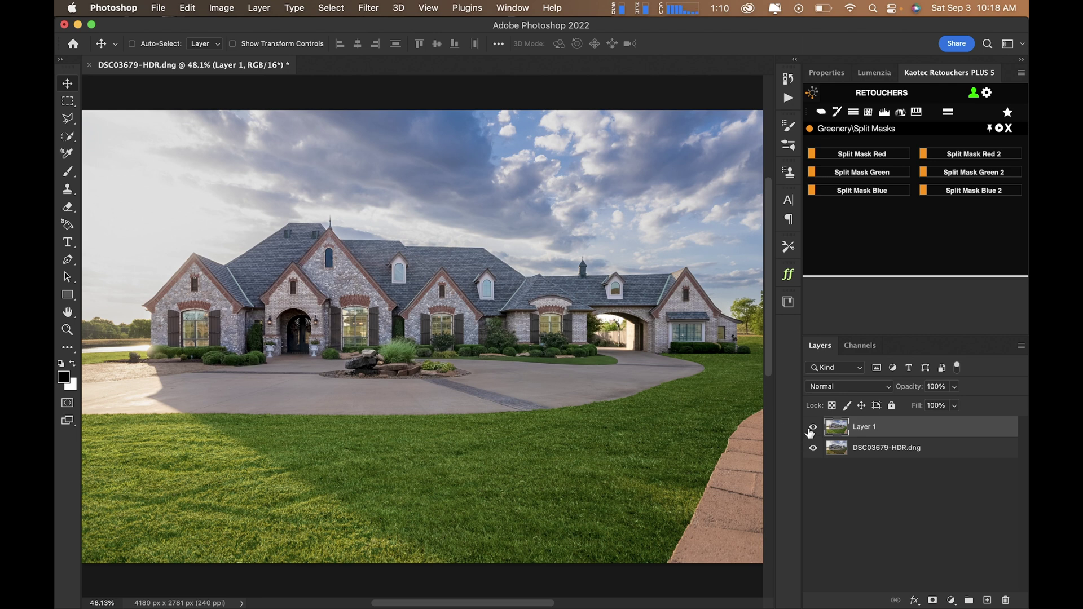
left_click(812, 428)
left_click(811, 430)
left_click(811, 431)
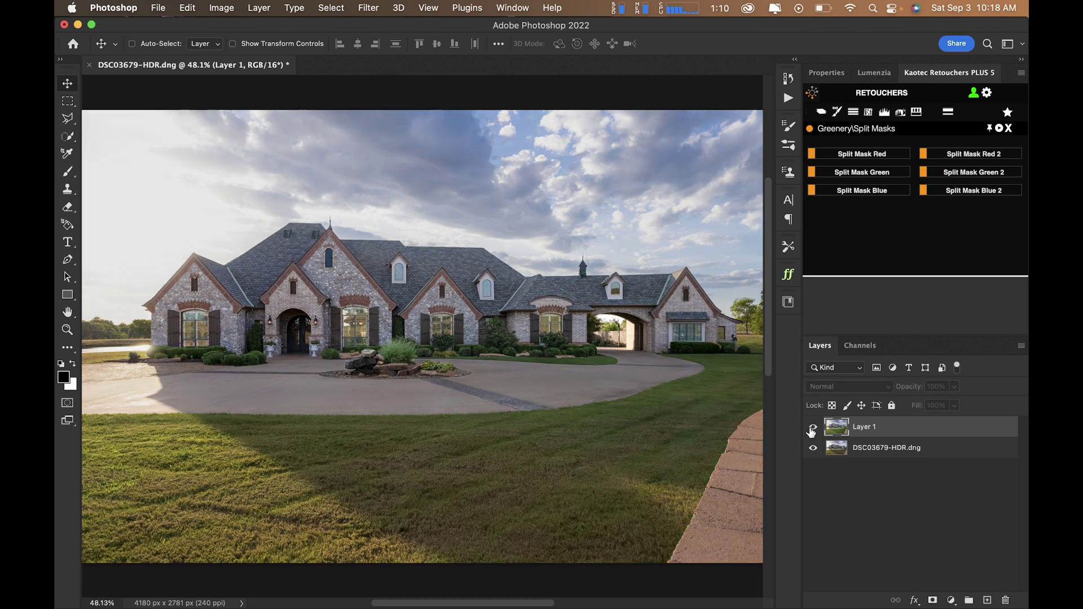
left_click(811, 430)
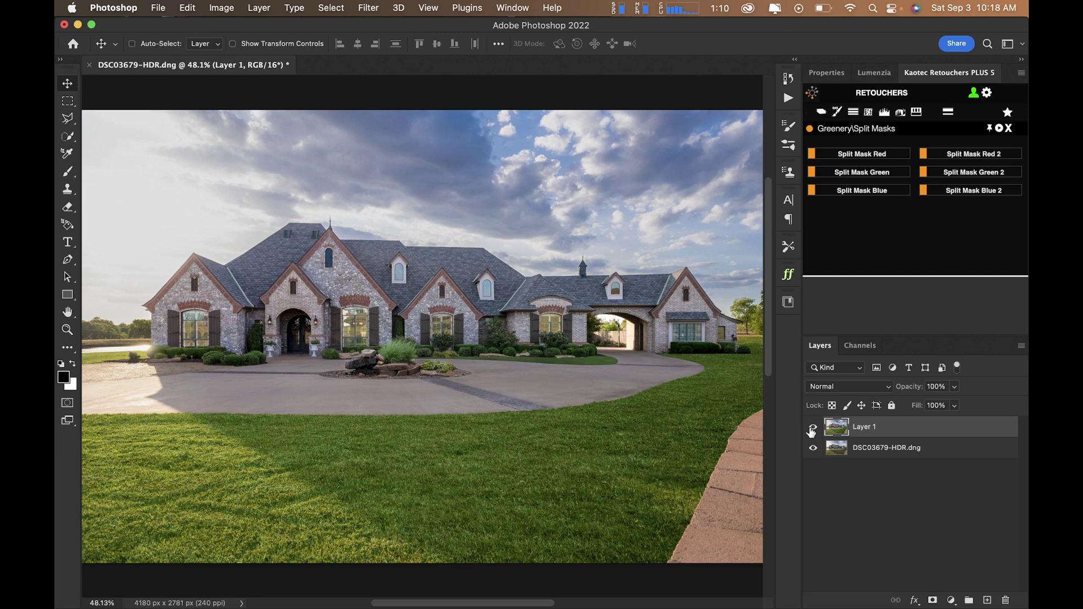